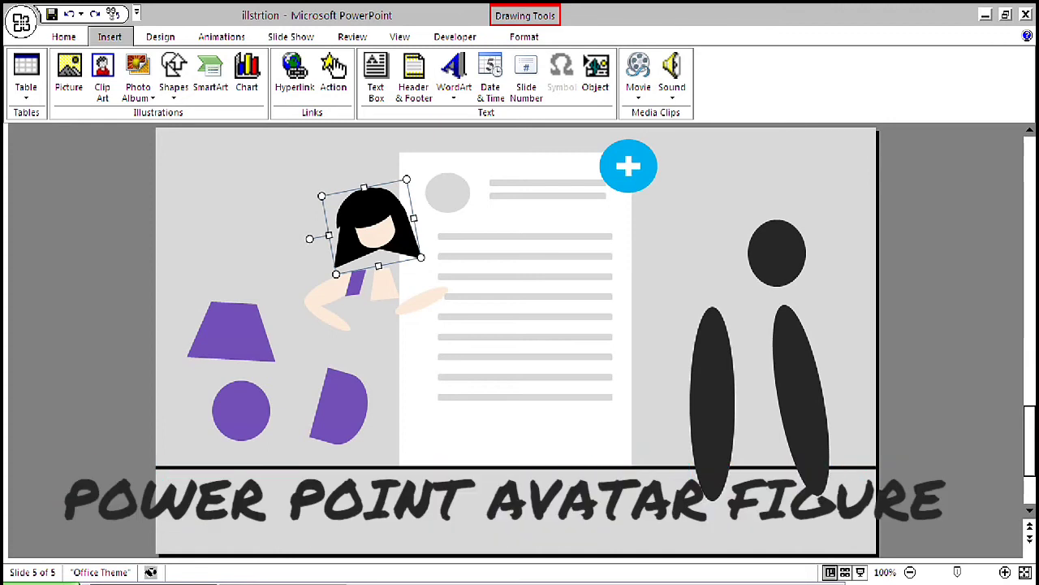
Draw a Flowchart: Delay shape about 0.95 by 0.75 in beside the woman's head, tilted slightly with its rounded end up
key(Escape)
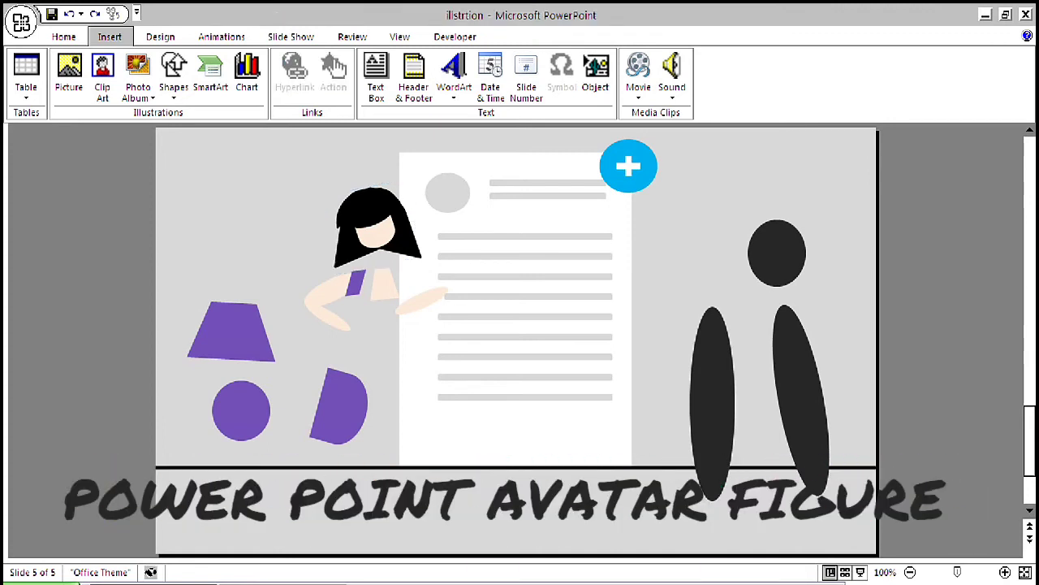
click(173, 77)
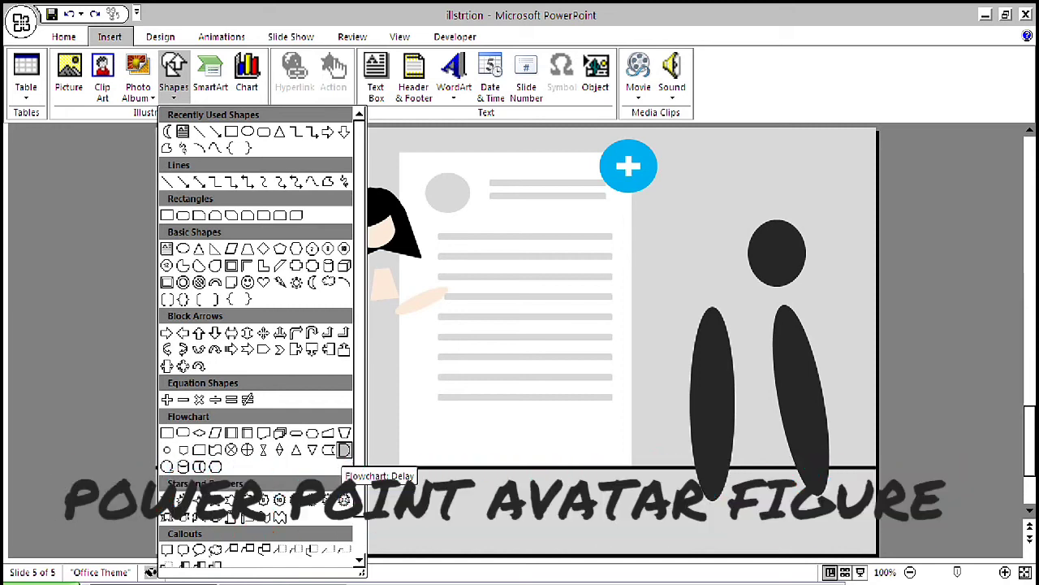
click(345, 449)
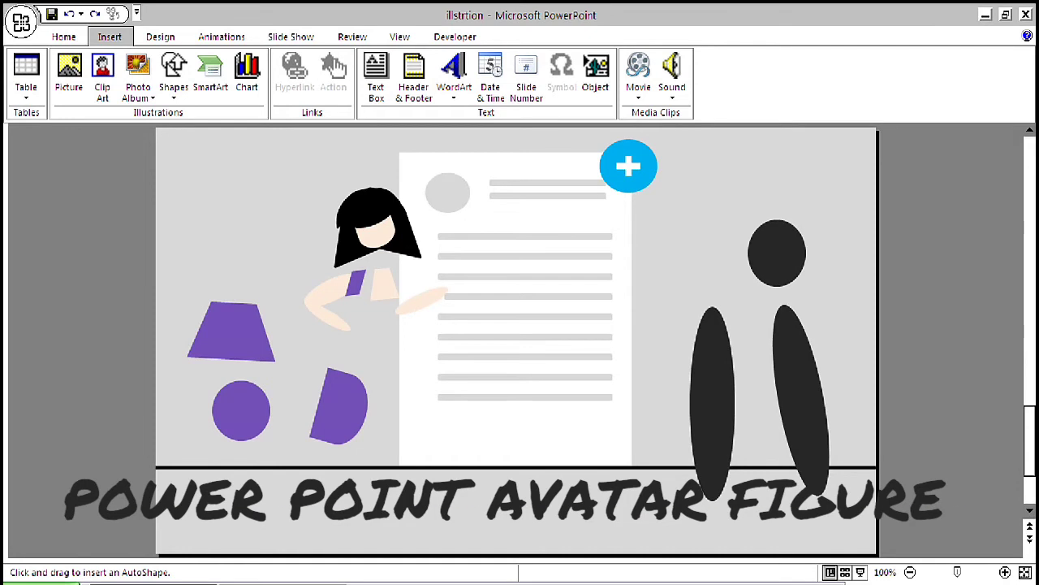
drag(192, 178, 251, 240)
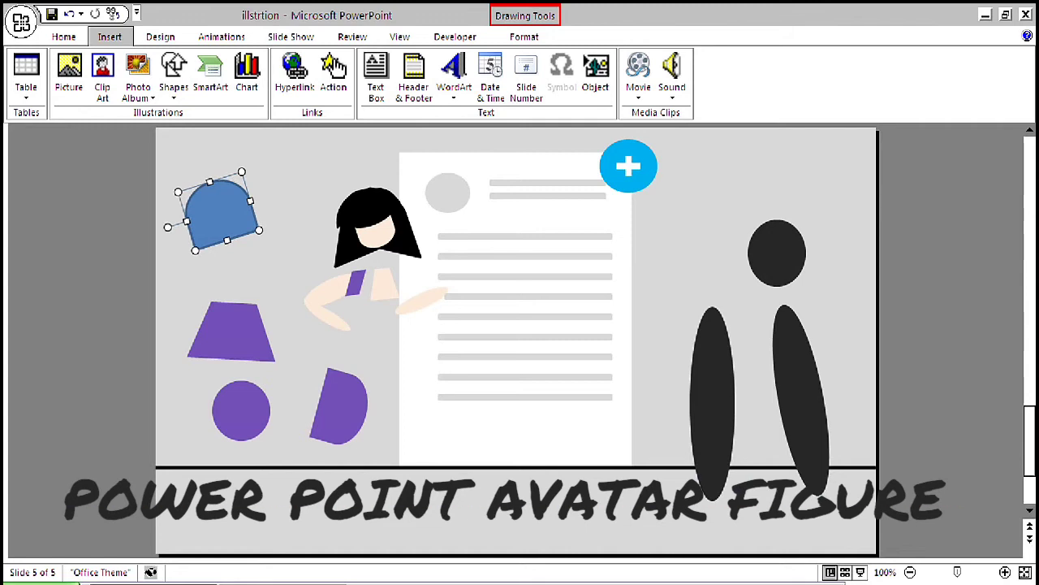
key(shift+Right)
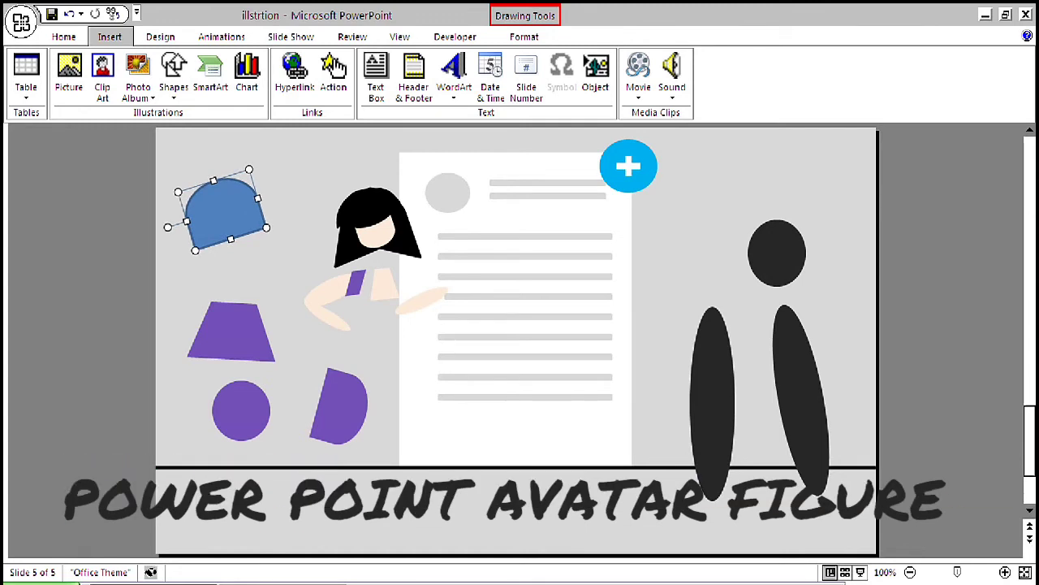
Format the new dome shape with a solid black fill and a black outline
right_click(223, 209)
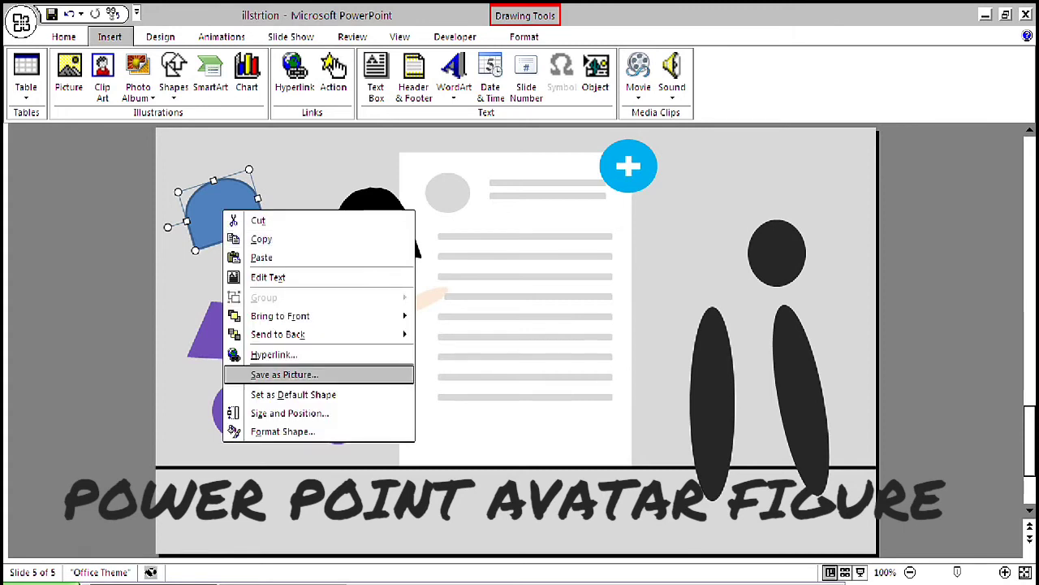
click(282, 431)
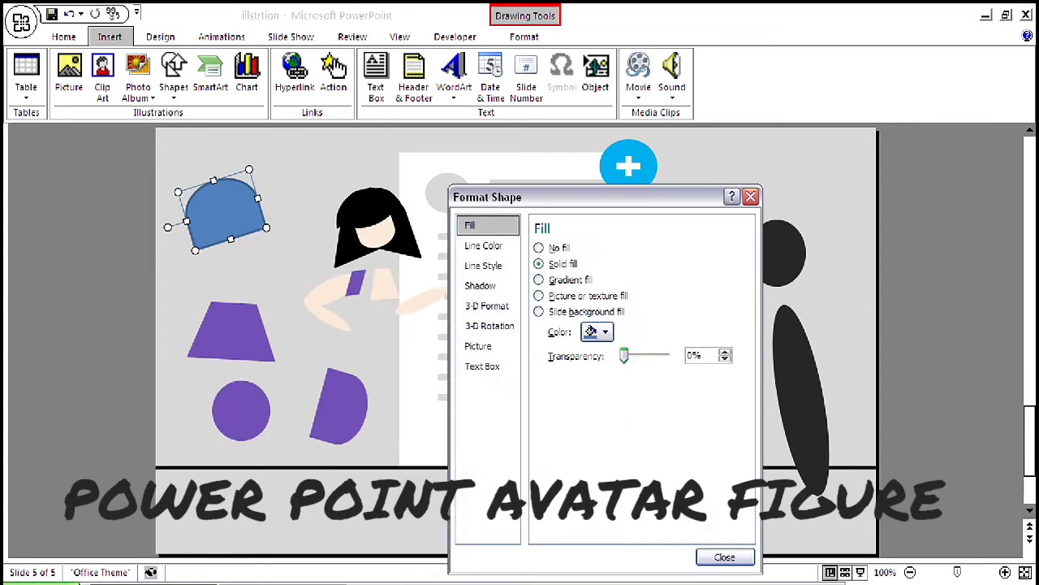
click(597, 332)
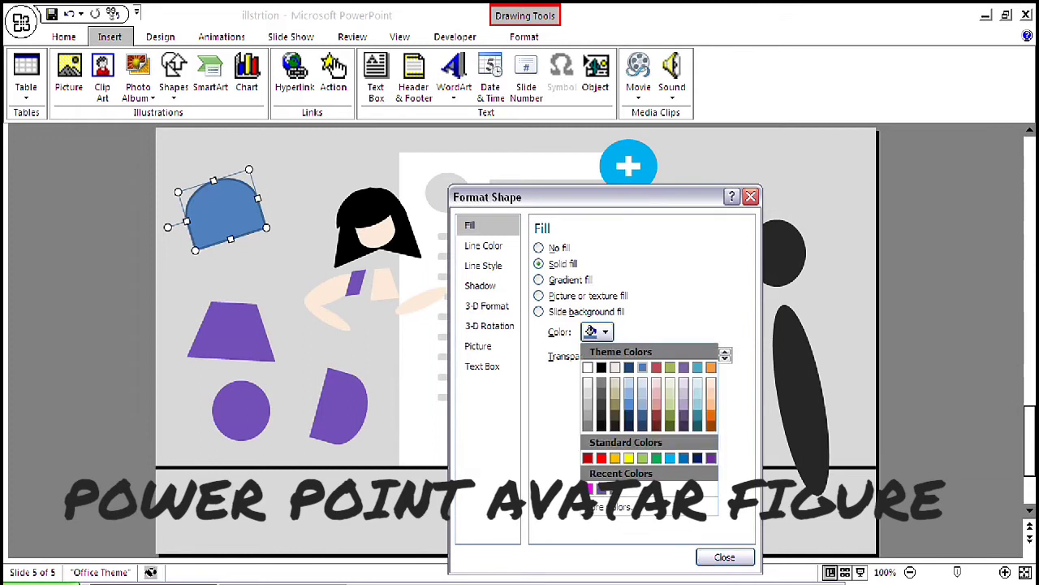
click(601, 367)
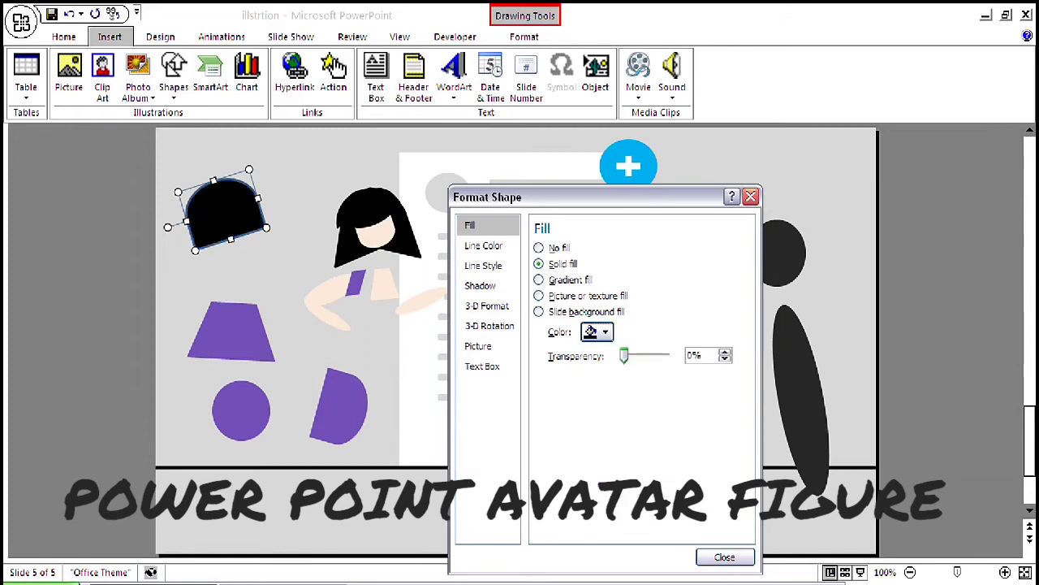
click(483, 245)
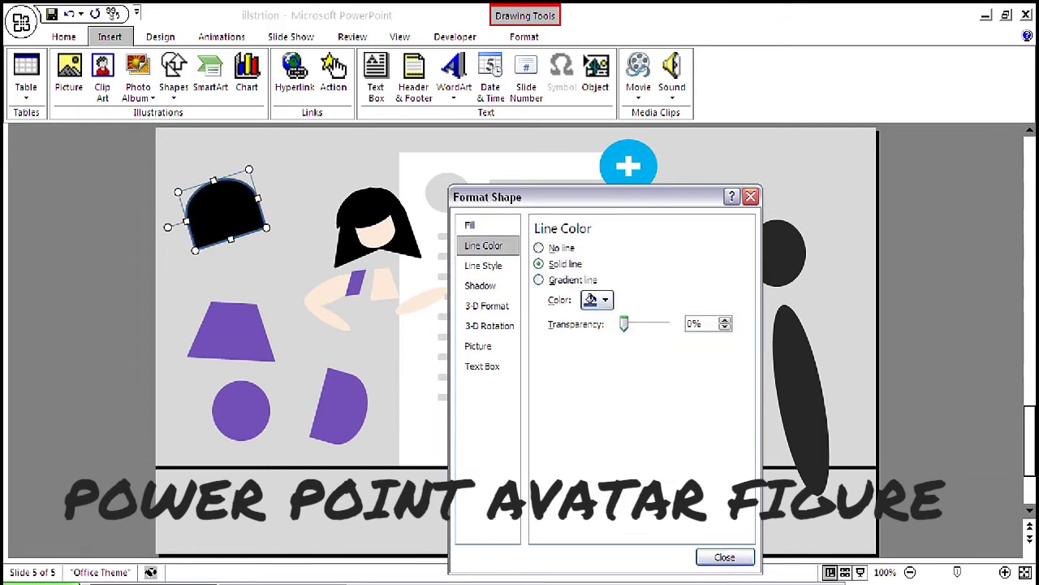
click(597, 300)
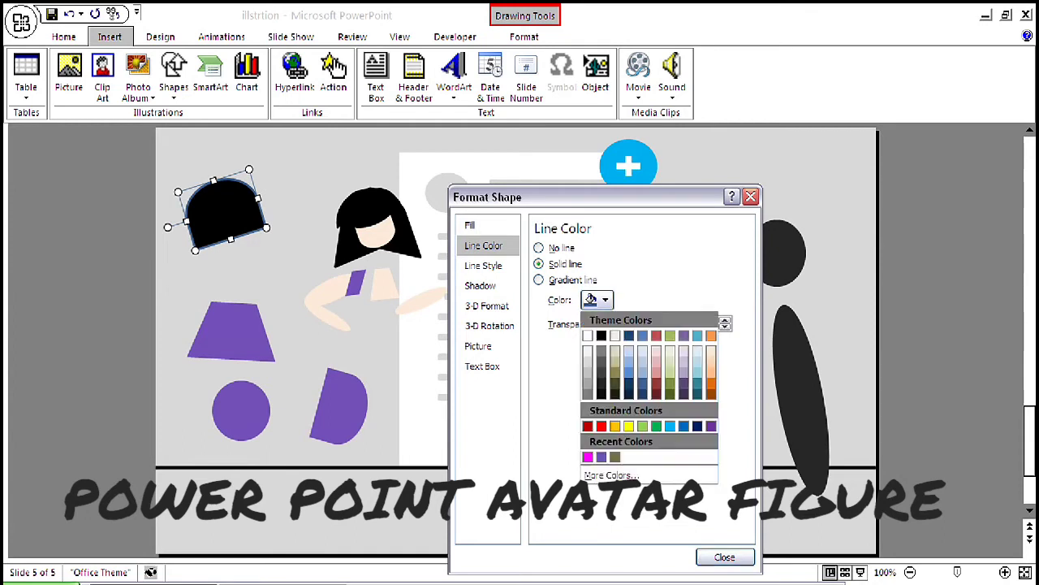
click(602, 336)
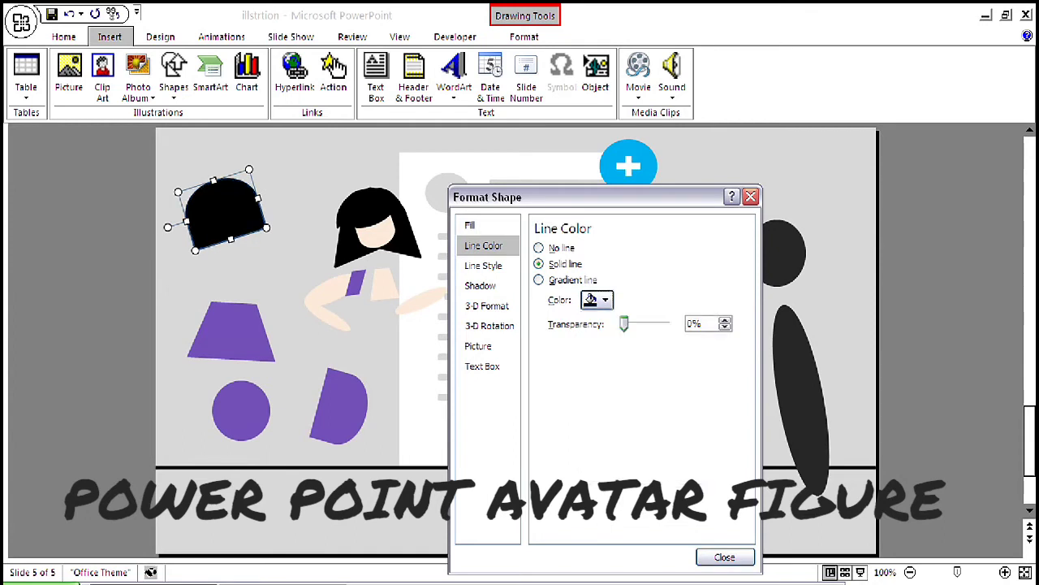
Convert the black dome shape to a freeform and start editing its points
click(292, 390)
click(223, 213)
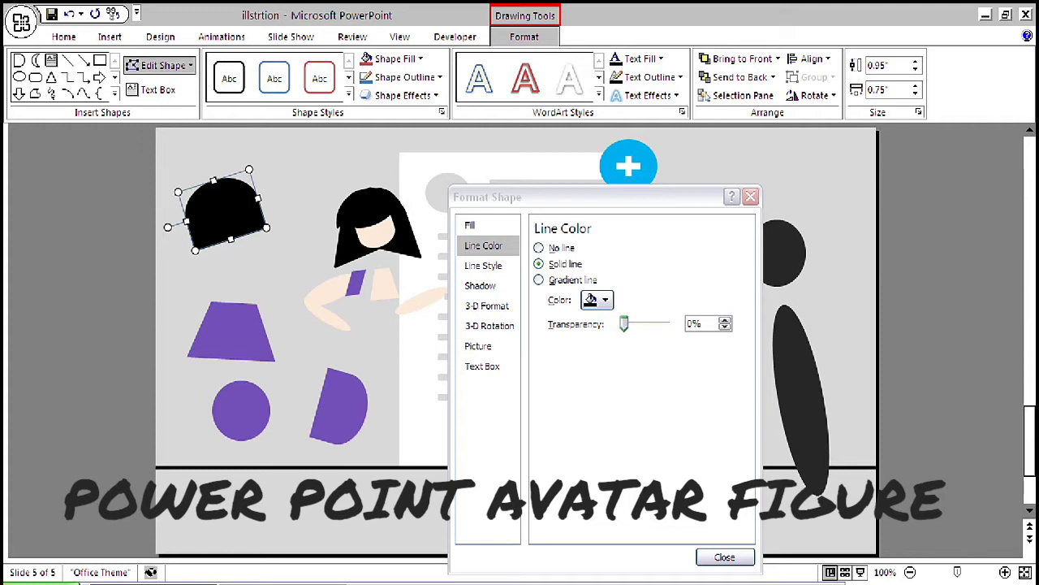
click(163, 64)
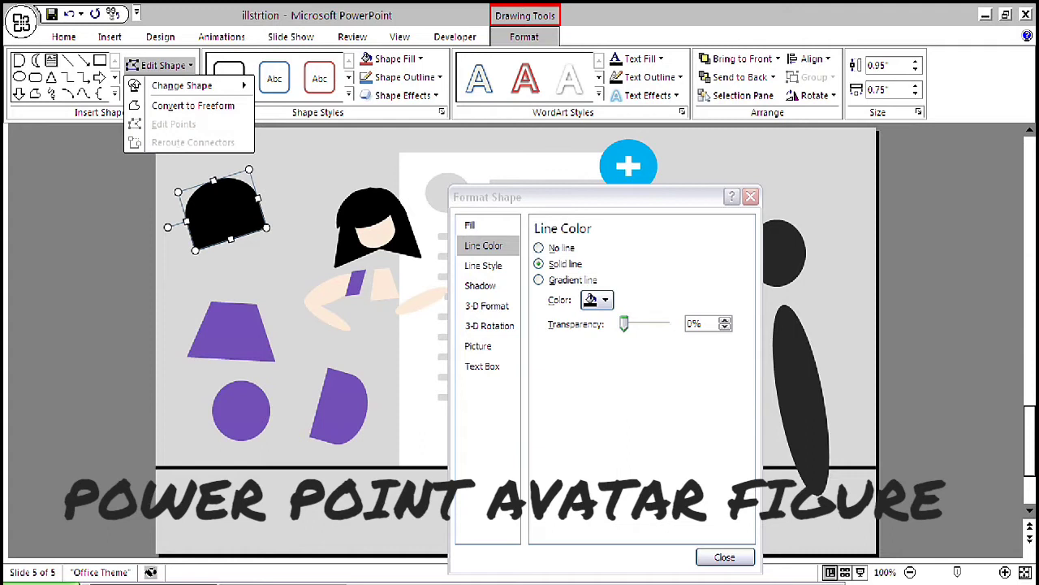
click(192, 105)
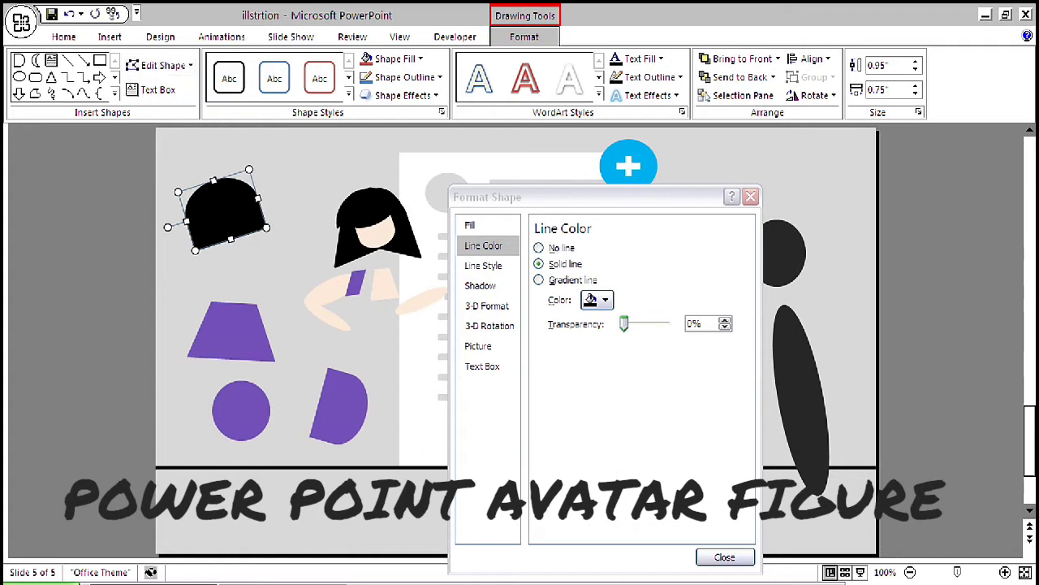
click(163, 65)
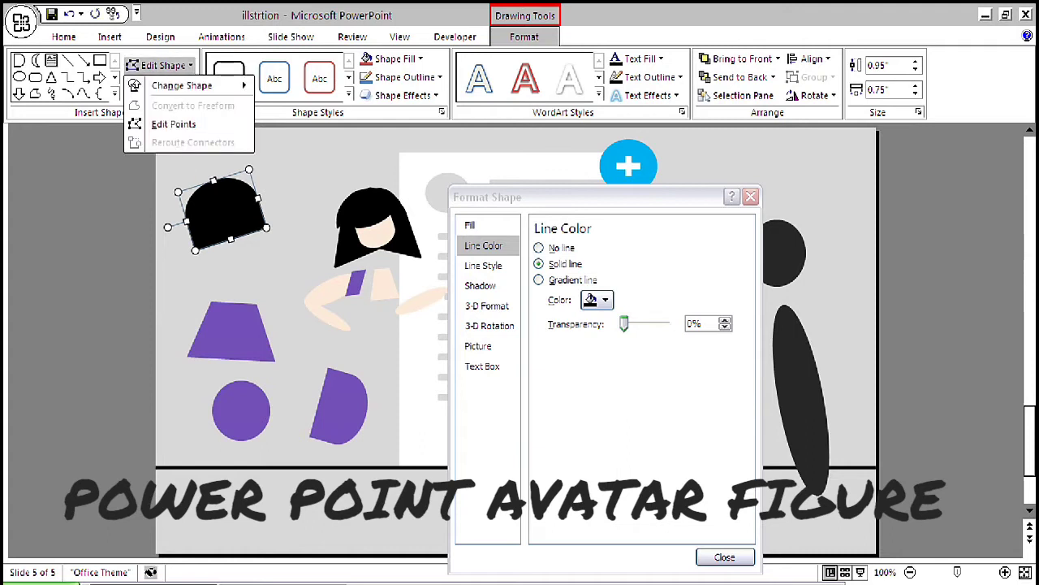
click(174, 124)
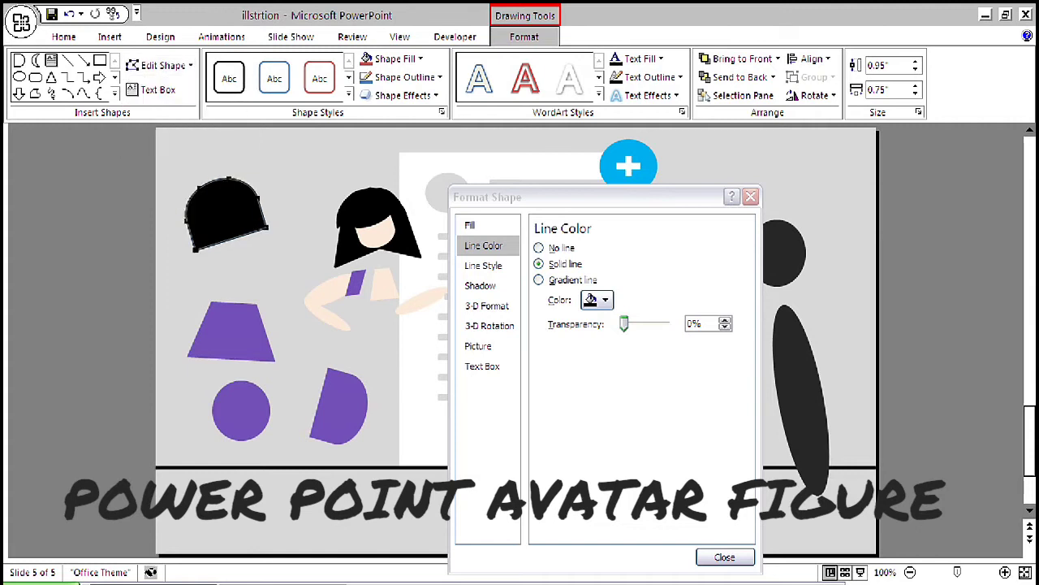
Pull the two lower corner points of the black shape outward and down into flared hair sides, making it about 1.47 by 1.02 in
click(266, 227)
drag(267, 227, 288, 235)
click(196, 250)
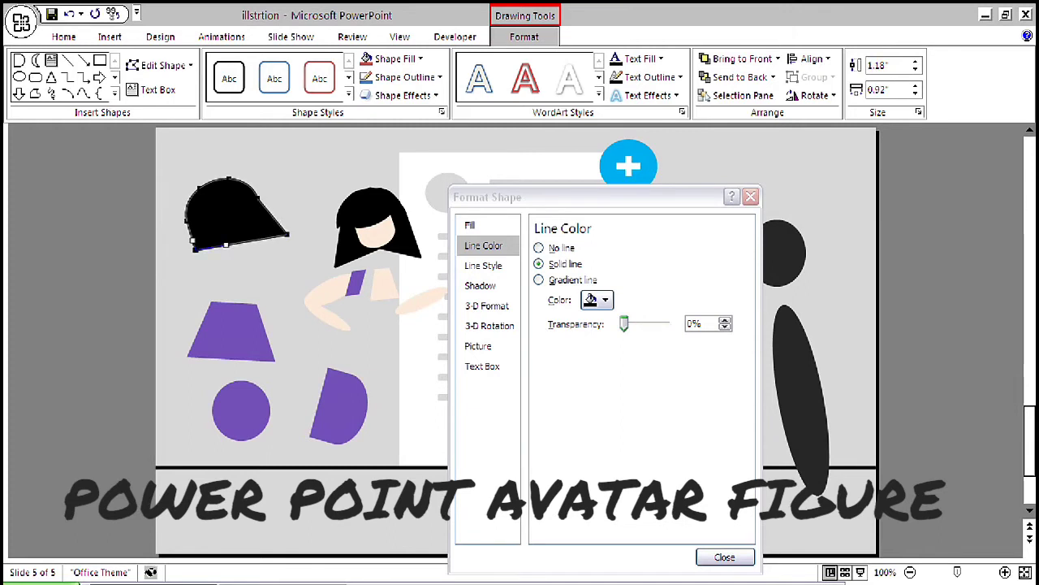
drag(194, 250, 193, 270)
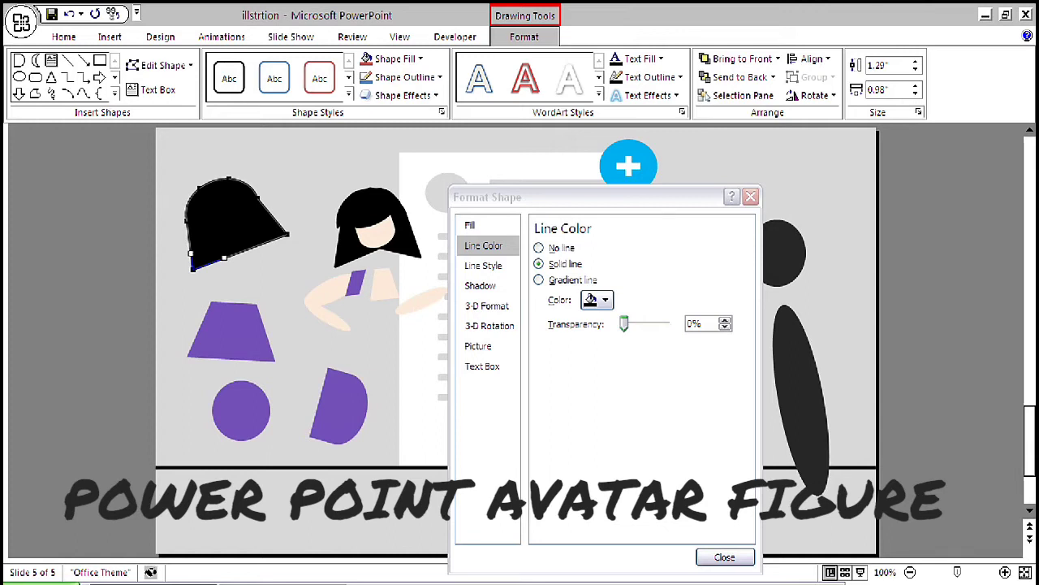
drag(192, 269, 191, 273)
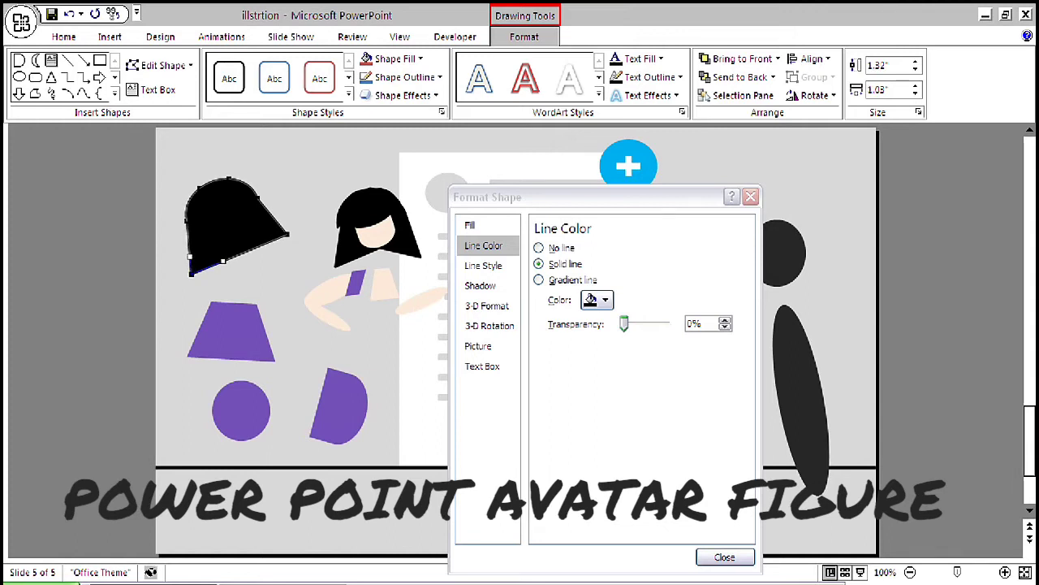
click(287, 234)
drag(286, 234, 289, 237)
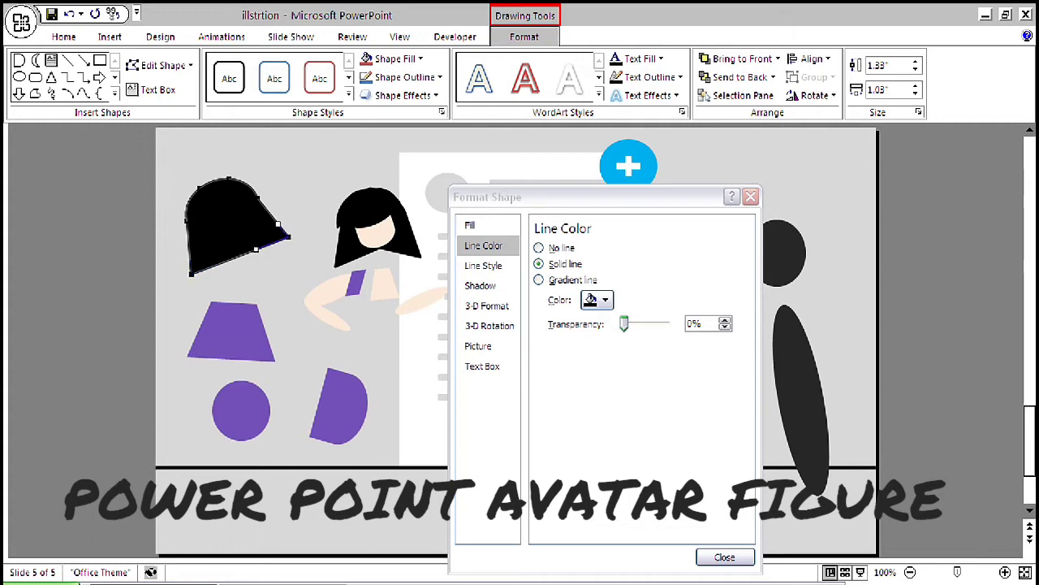
click(191, 274)
drag(191, 274, 180, 276)
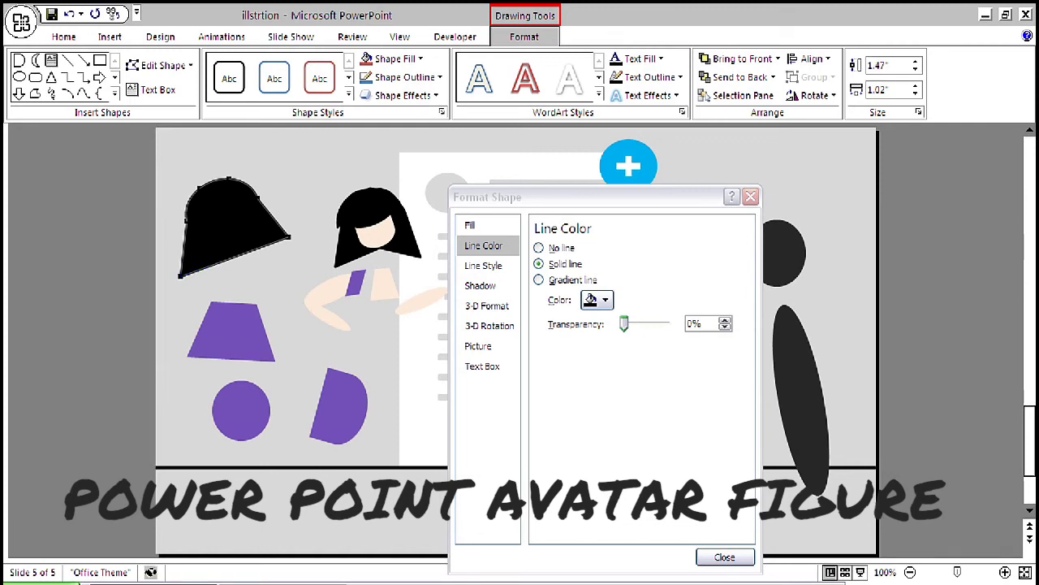
Pull the middle of the hair shape's lower edge upward to form a notch between the two pointed sides
click(233, 257)
drag(234, 257, 231, 236)
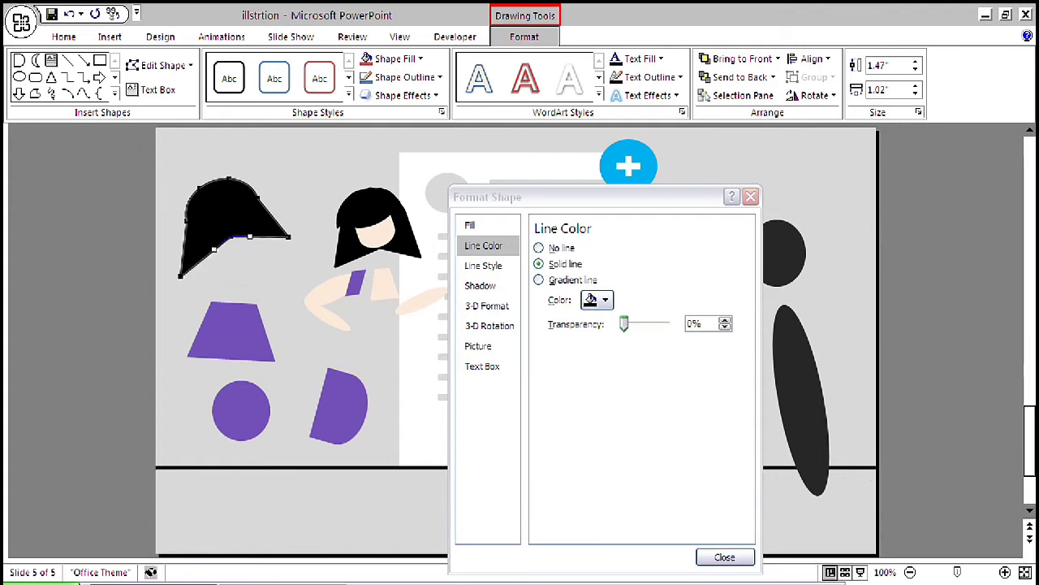
key(Escape)
click(231, 236)
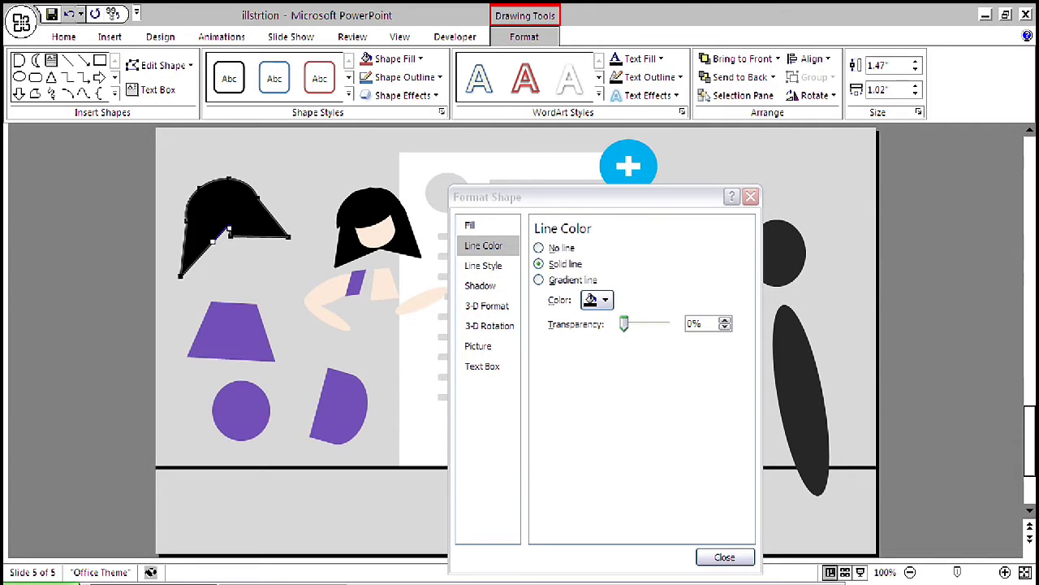
click(69, 14)
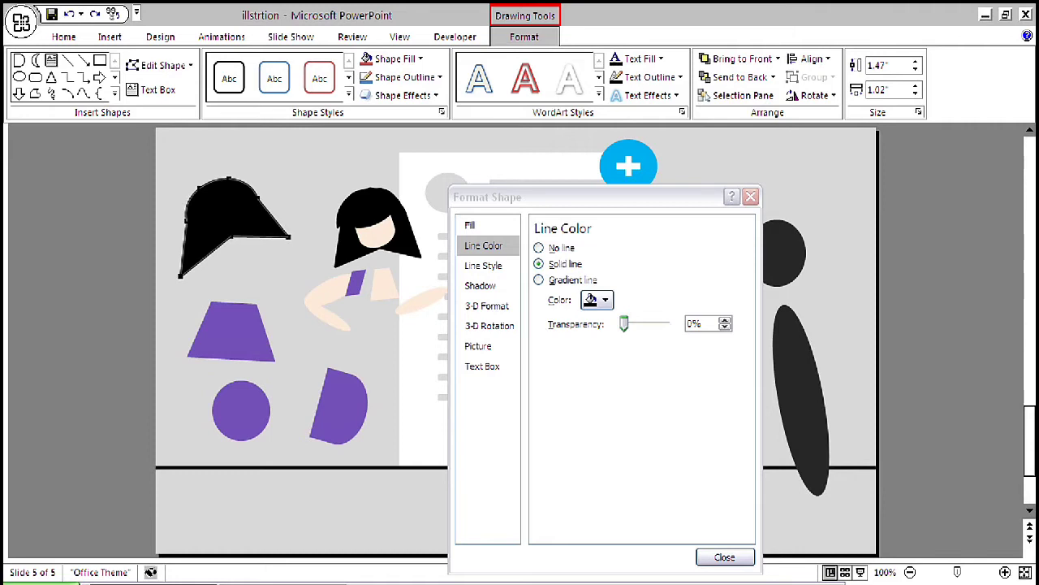
click(231, 236)
drag(231, 236, 229, 232)
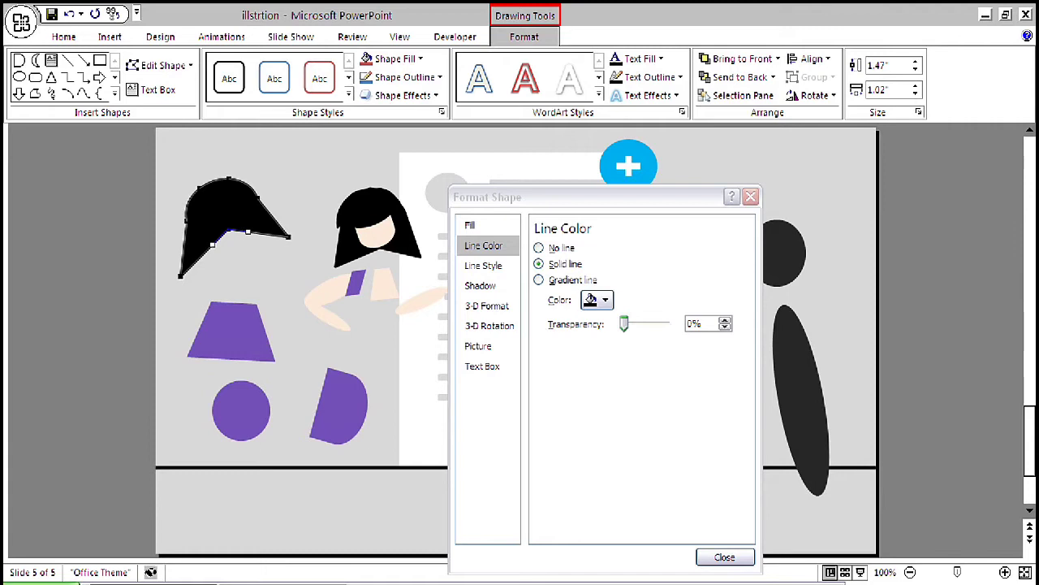
click(183, 227)
click(69, 14)
Close the shape formatting dialog and cut the new black hair shape from the slide
right_click(229, 212)
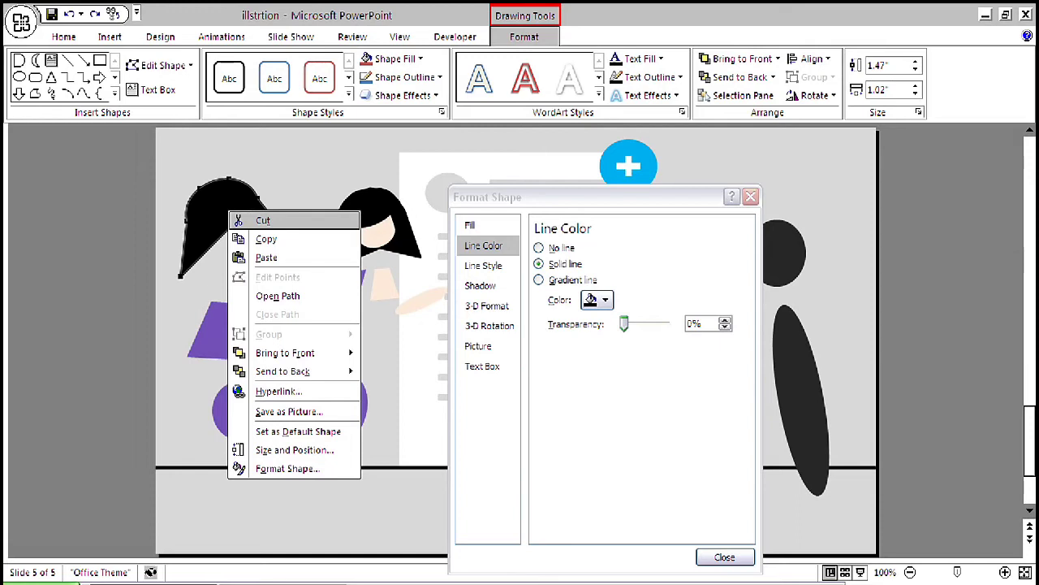
key(Escape)
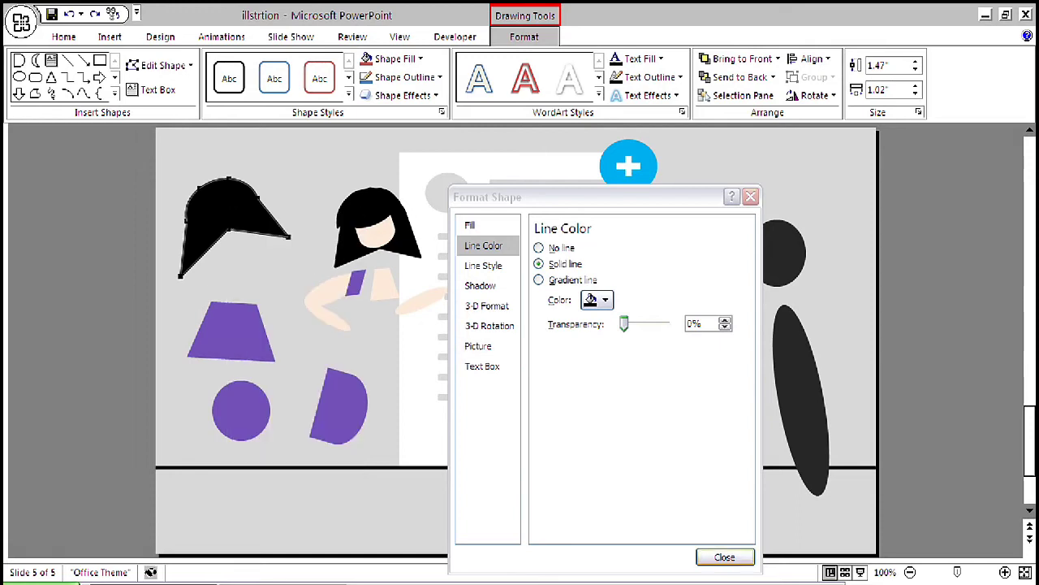
click(724, 556)
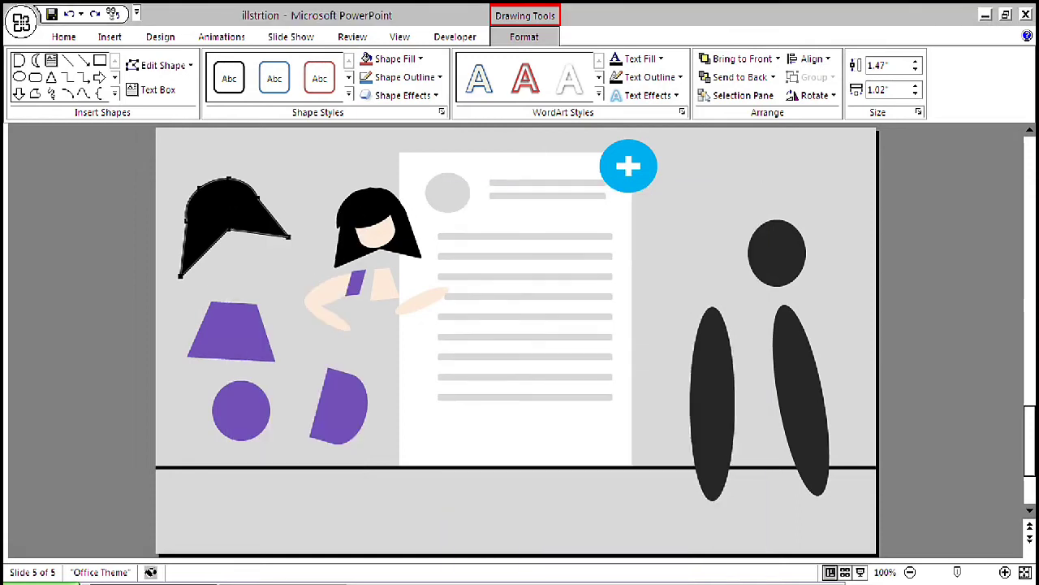
right_click(212, 210)
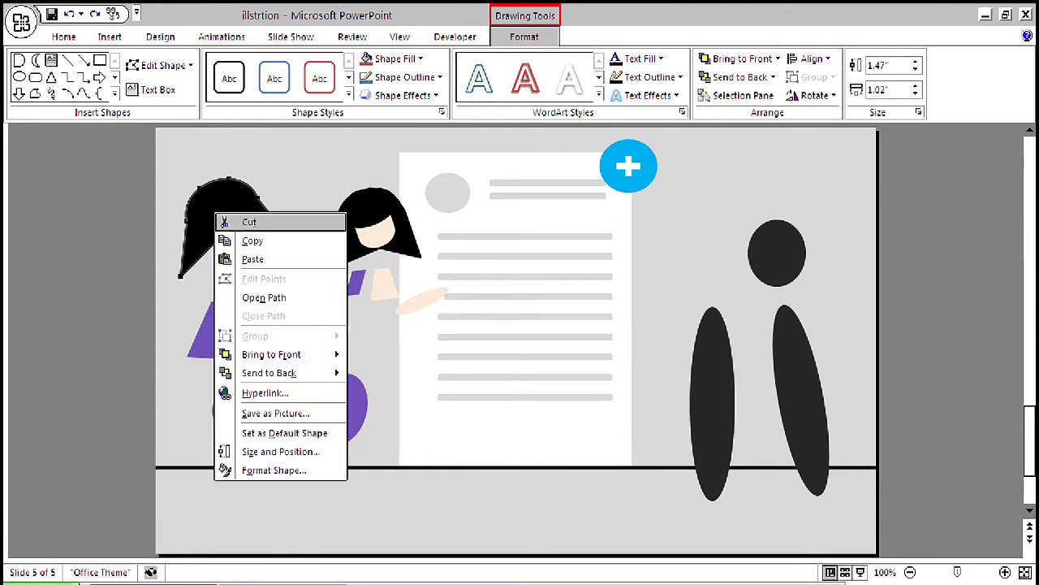
click(236, 221)
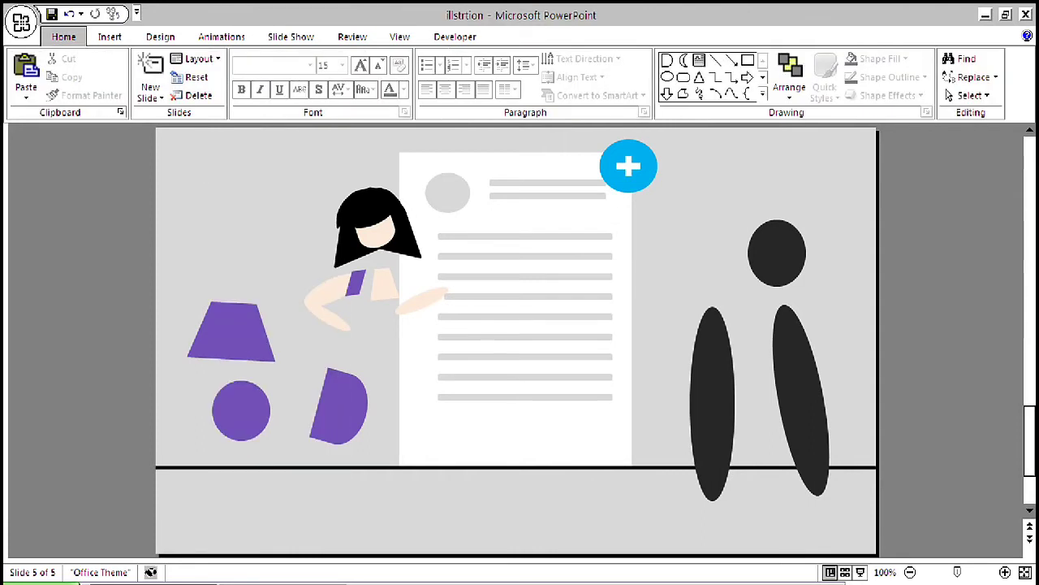
Try to move the curved black fringe off the woman's head into the empty area beside her, and undo the move
double_click(367, 208)
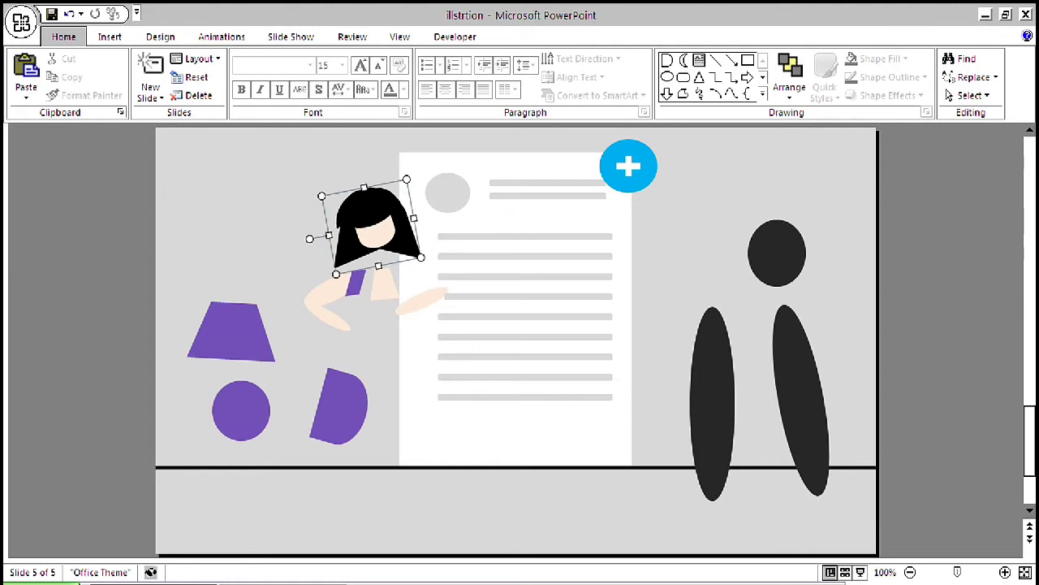
click(372, 216)
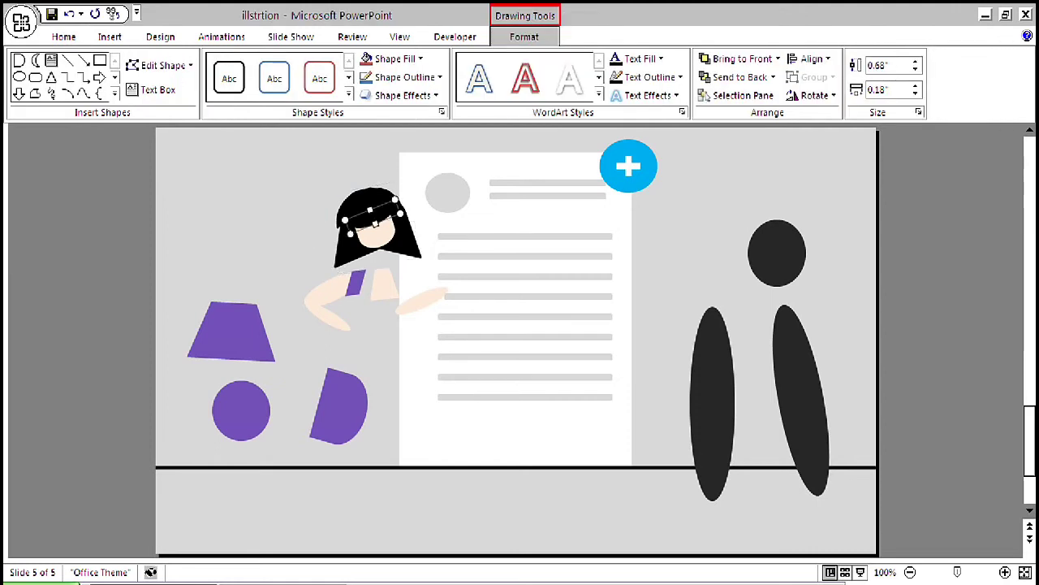
drag(373, 216, 234, 211)
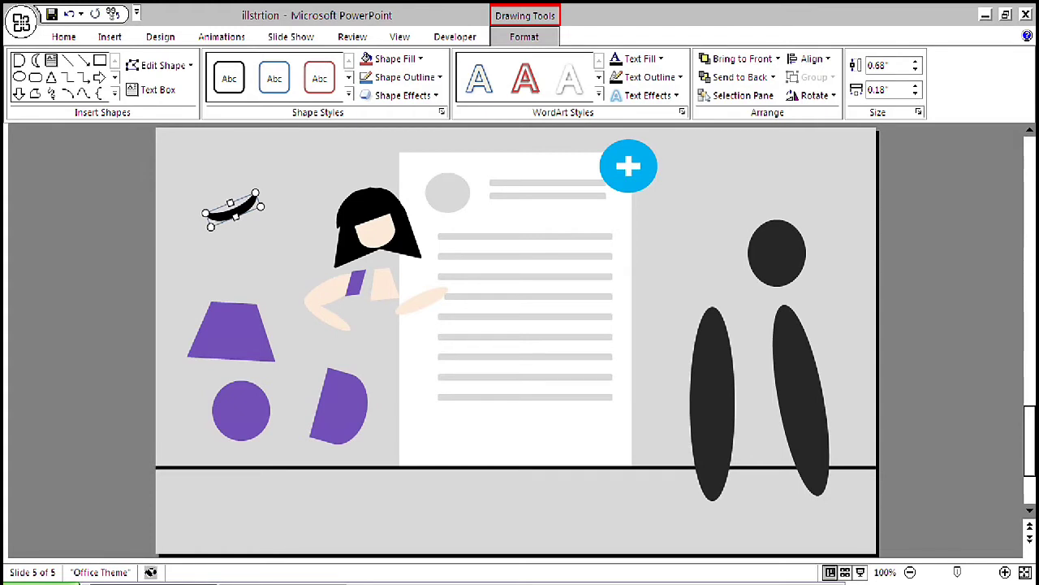
key(ctrl+z)
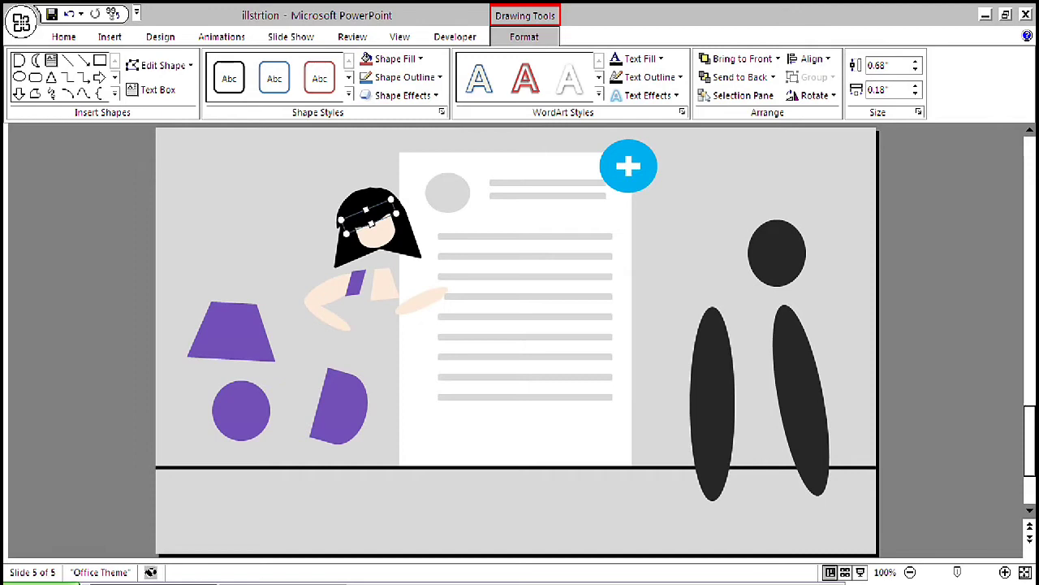
Try nudging the curved black fringe slightly to the right and move it back
key(Right)
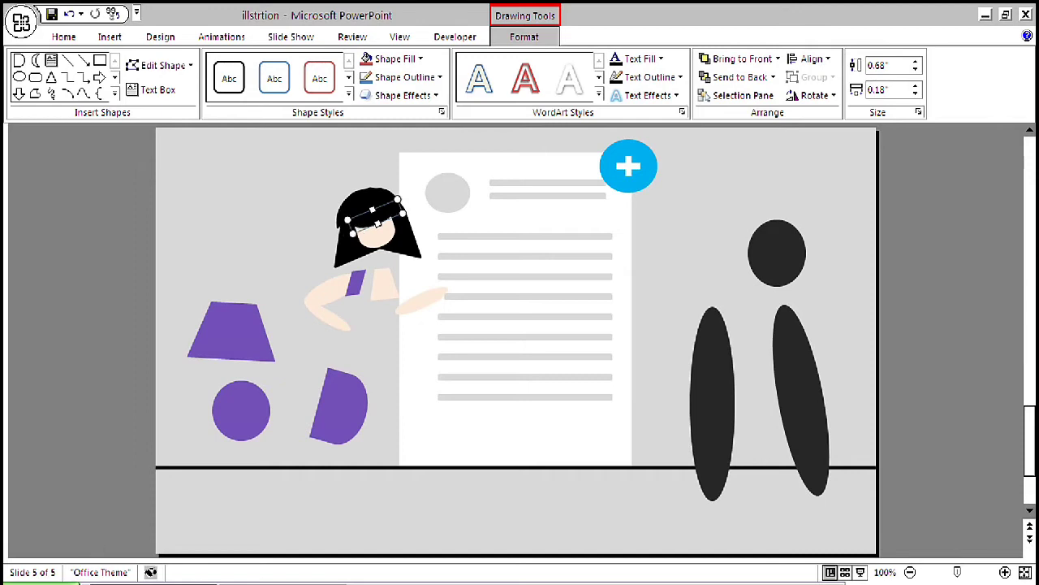
key(Left)
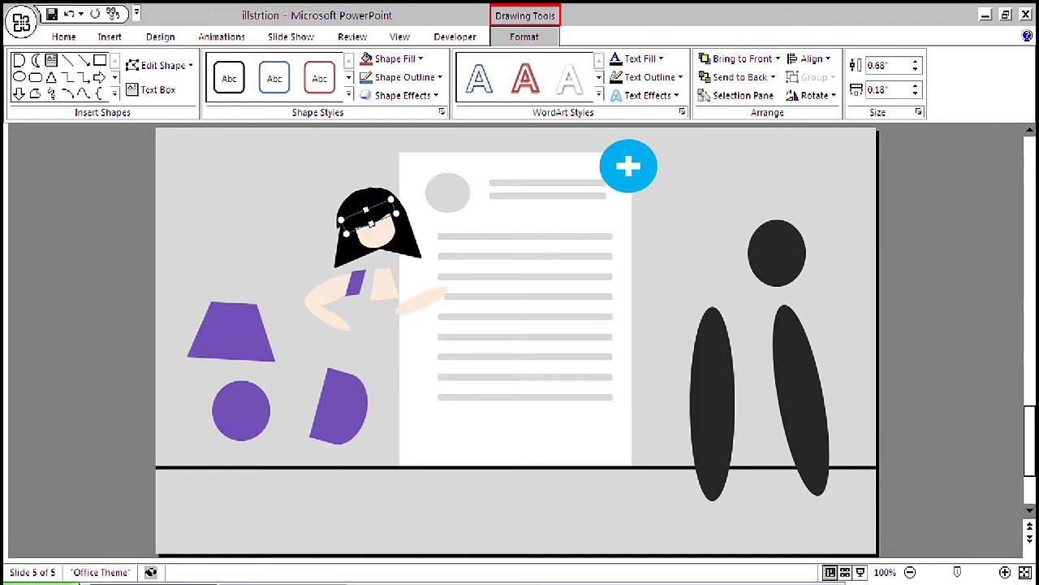
key(Escape)
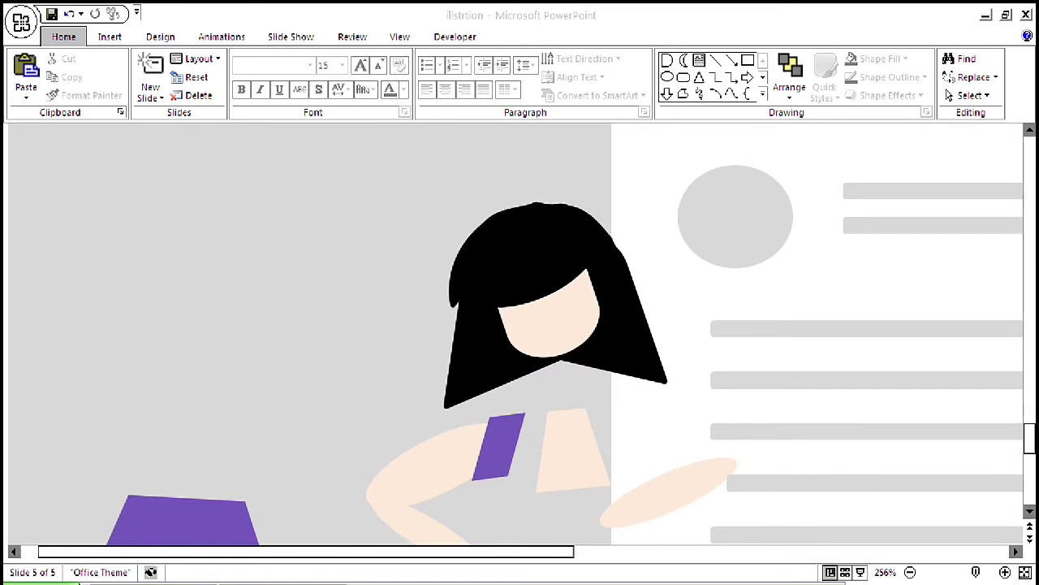
Look up the gallery shapes behind the head parts: Moon for the fringe and Flowchart: Delay for the face
click(537, 286)
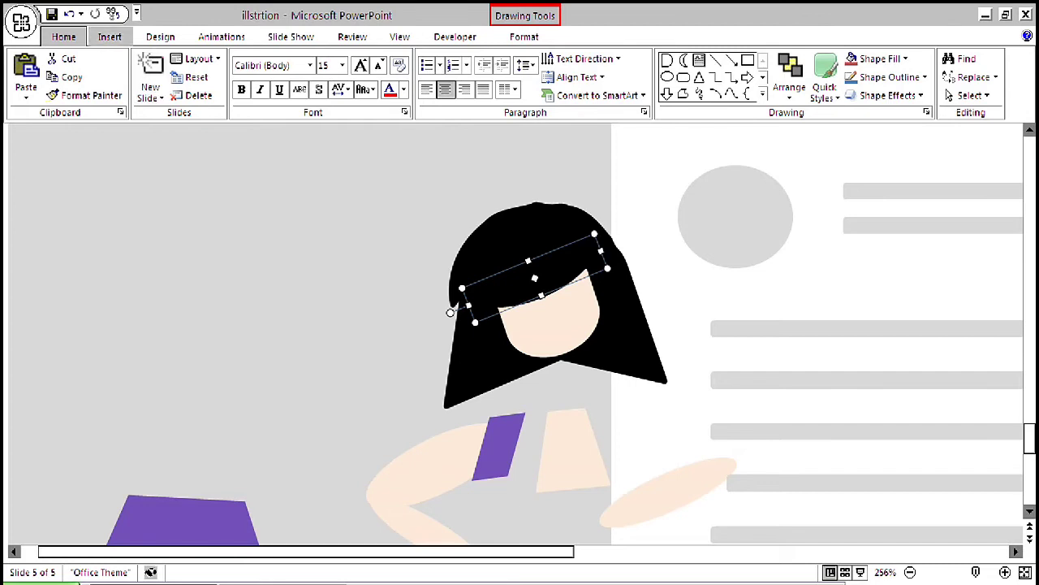
click(109, 37)
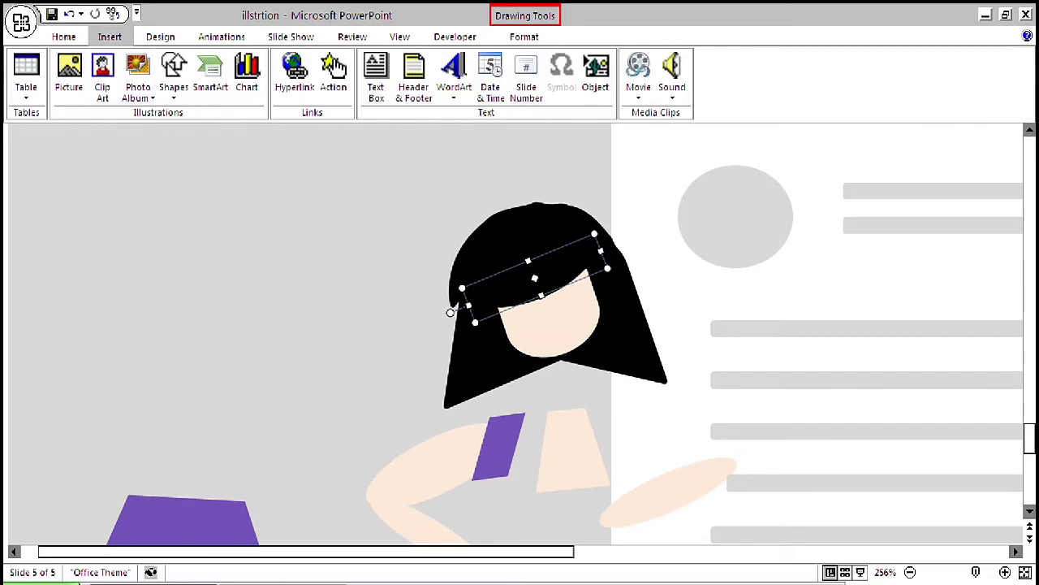
click(172, 75)
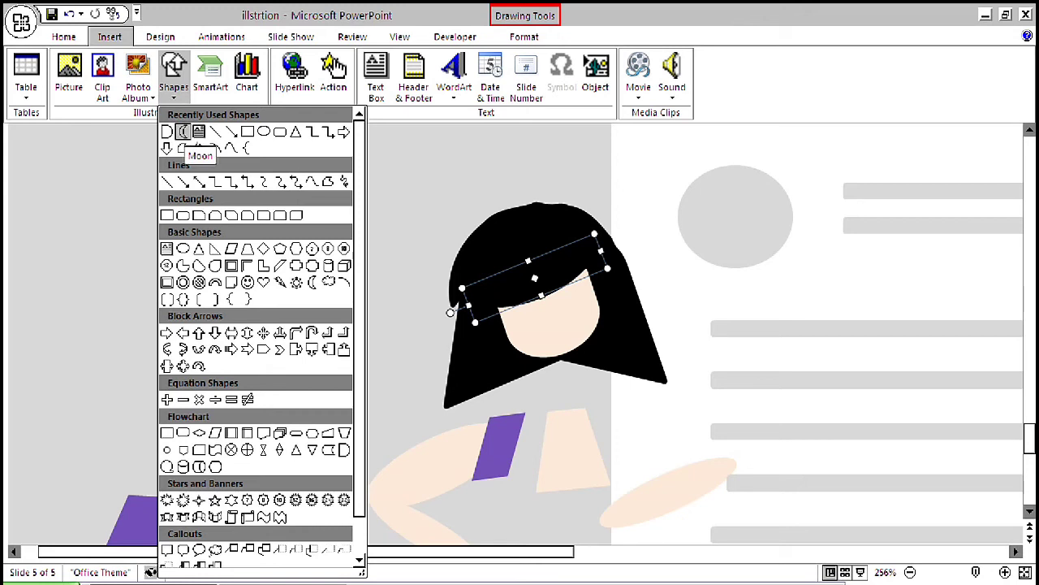
click(182, 132)
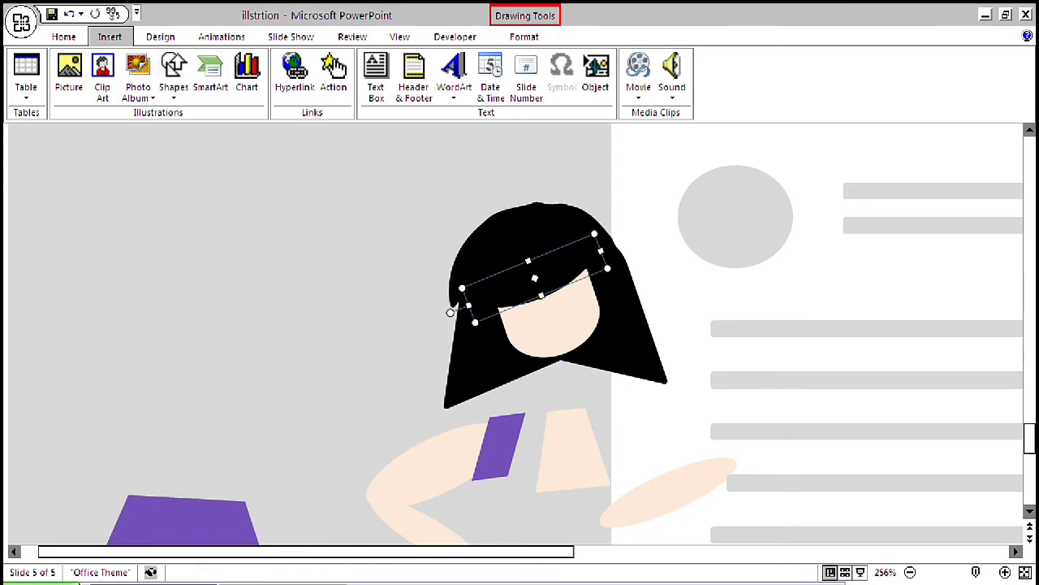
key(Escape)
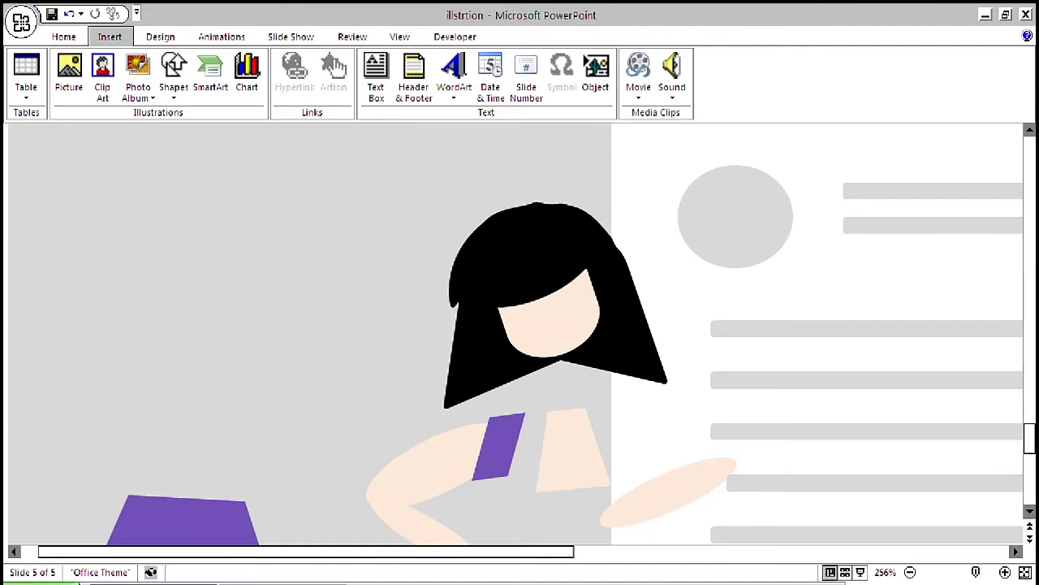
click(554, 323)
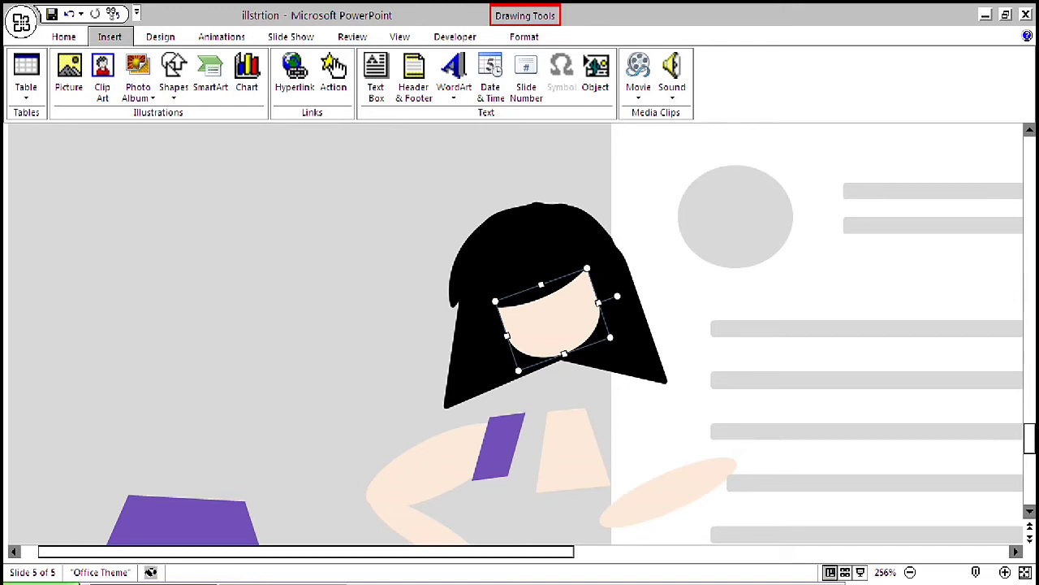
click(173, 73)
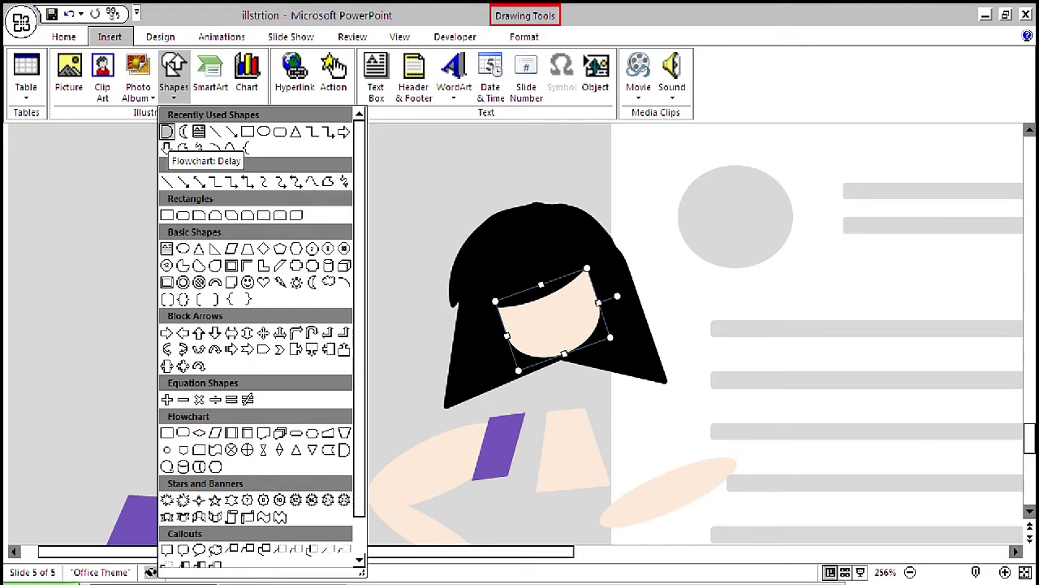
key(Escape)
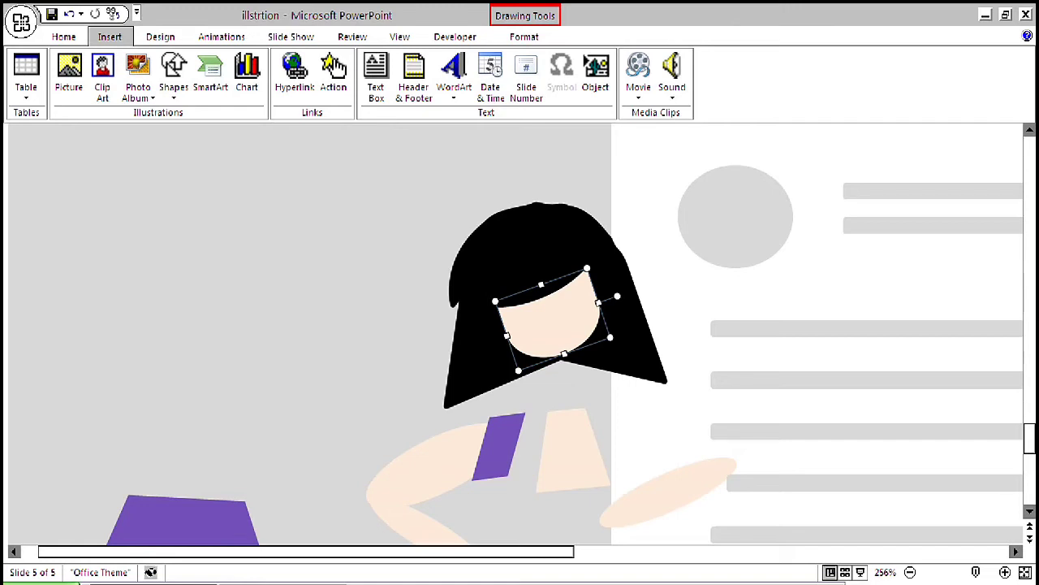
Give the woman's face a solid fill in Orange, Accent 6, Lighter 80%
right_click(542, 323)
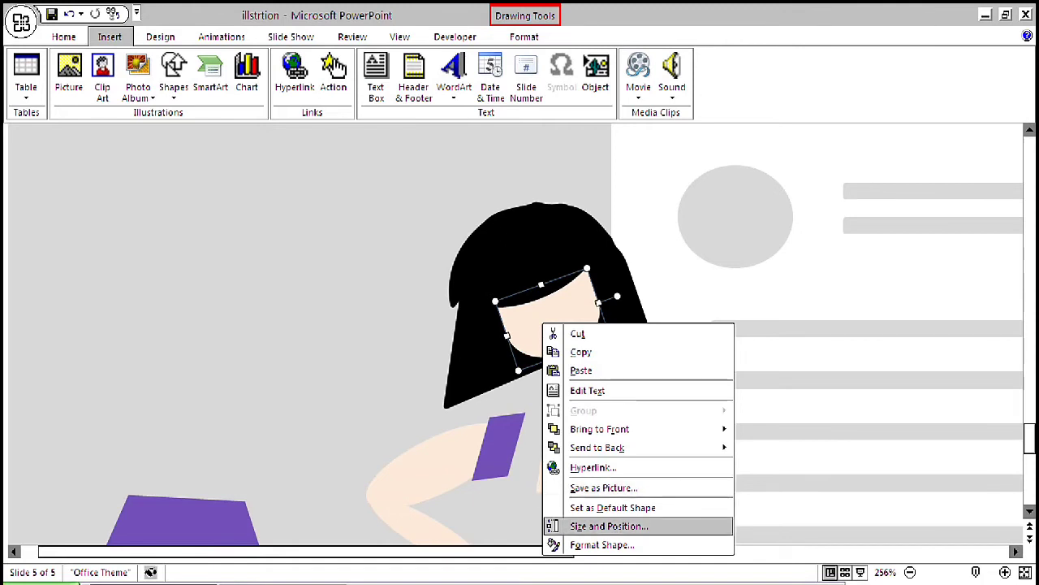
click(601, 545)
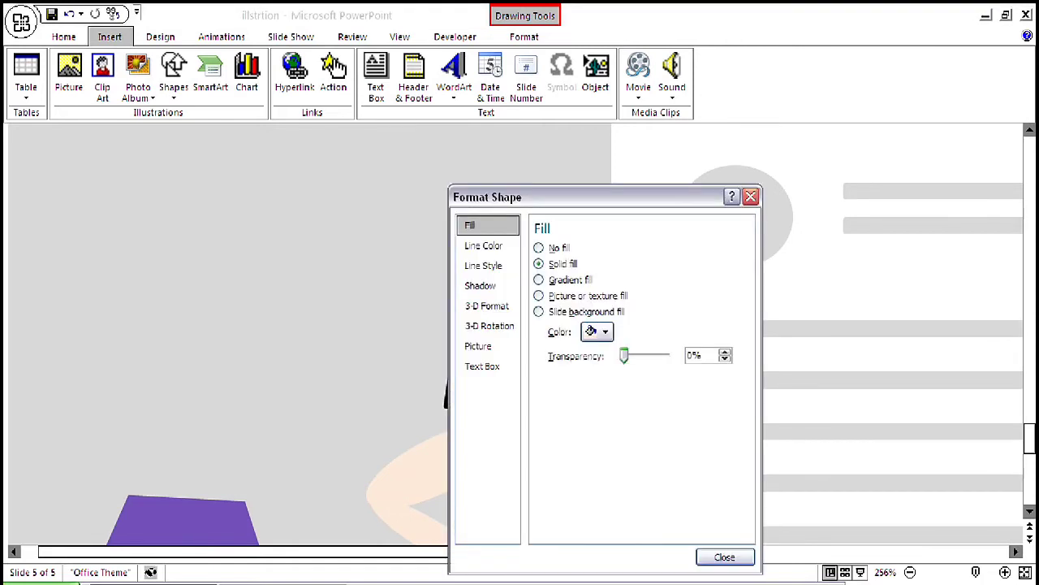
click(601, 331)
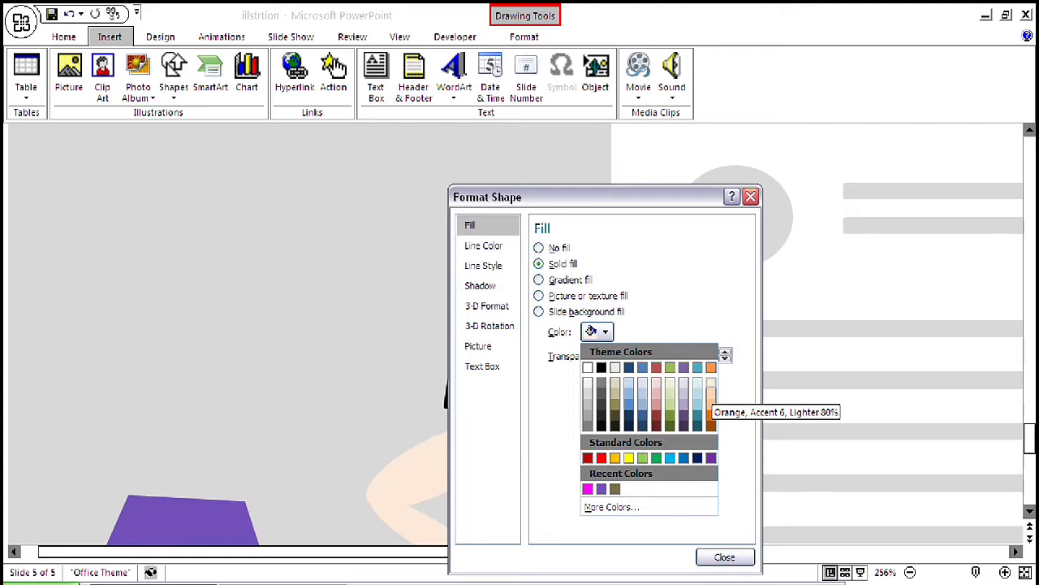
click(712, 382)
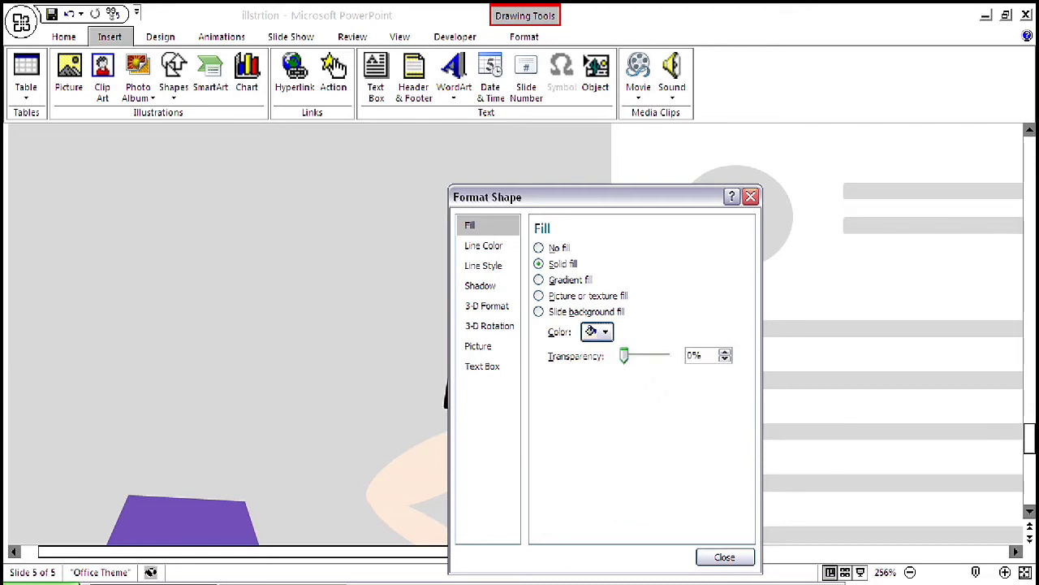
click(725, 557)
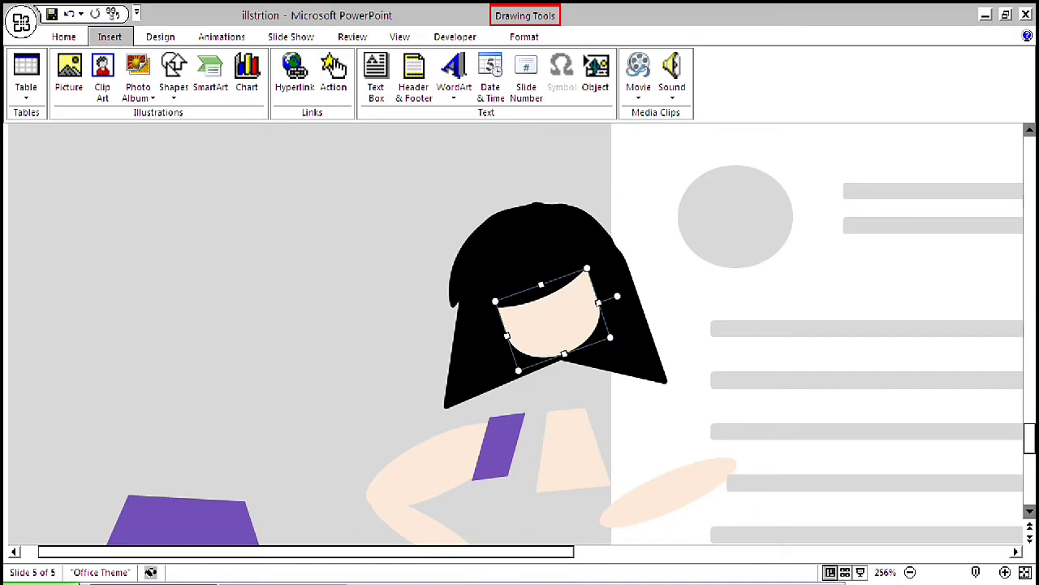
key(Escape)
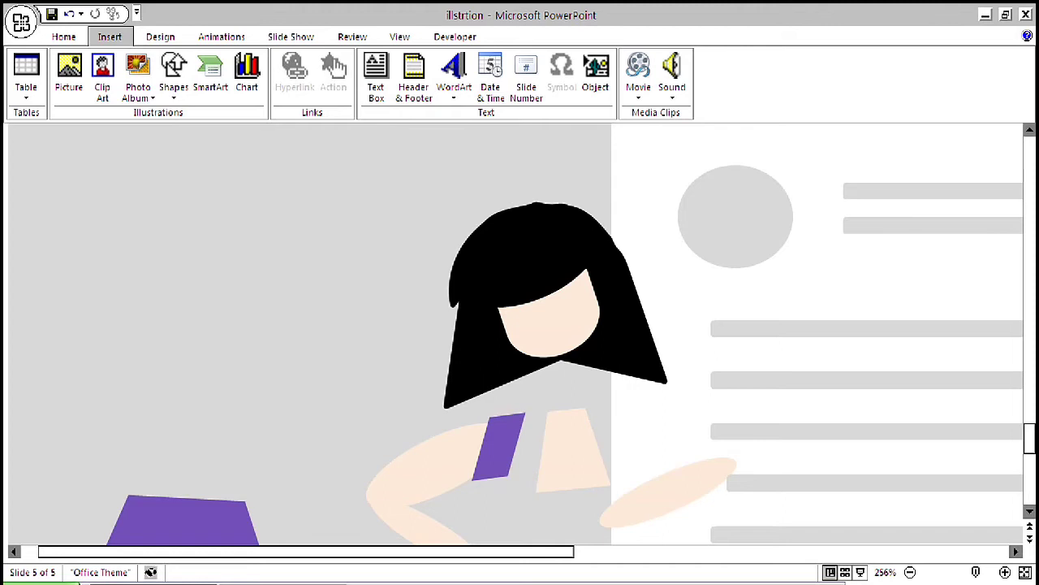
Copy the curved black fringe and bring up the paste option on the empty area beside the woman's head
click(535, 278)
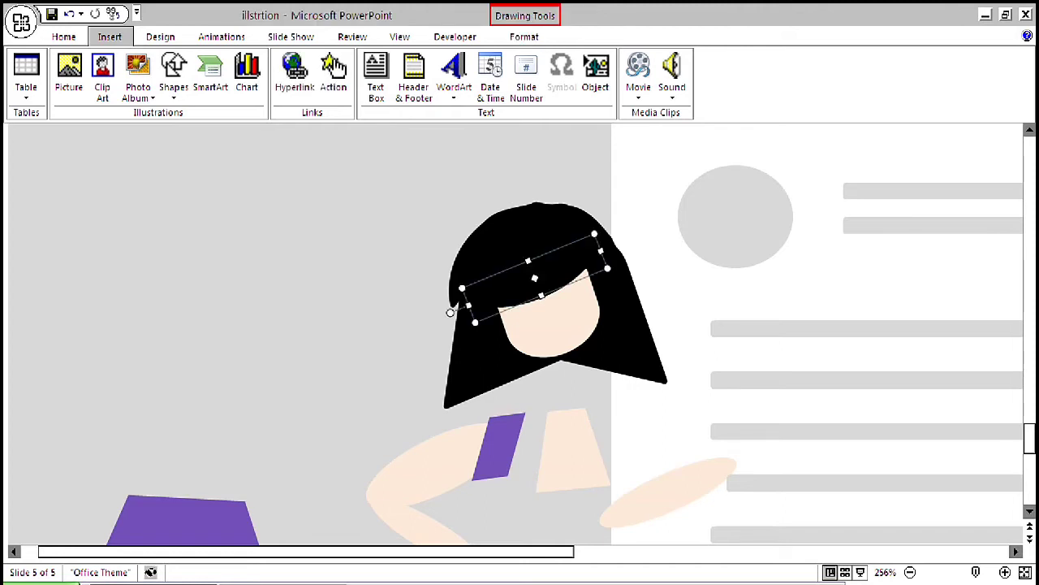
right_click(558, 278)
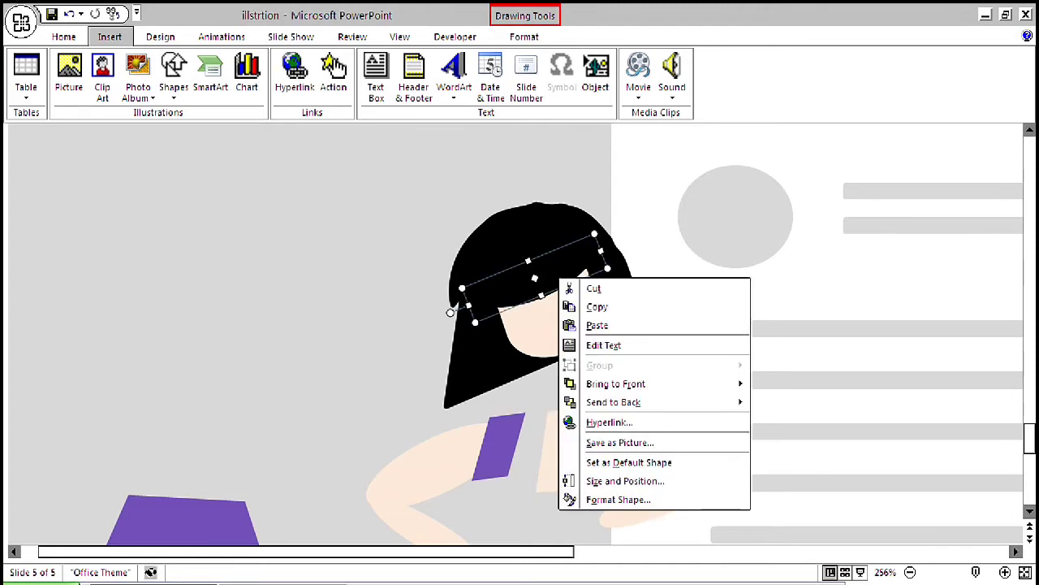
click(597, 306)
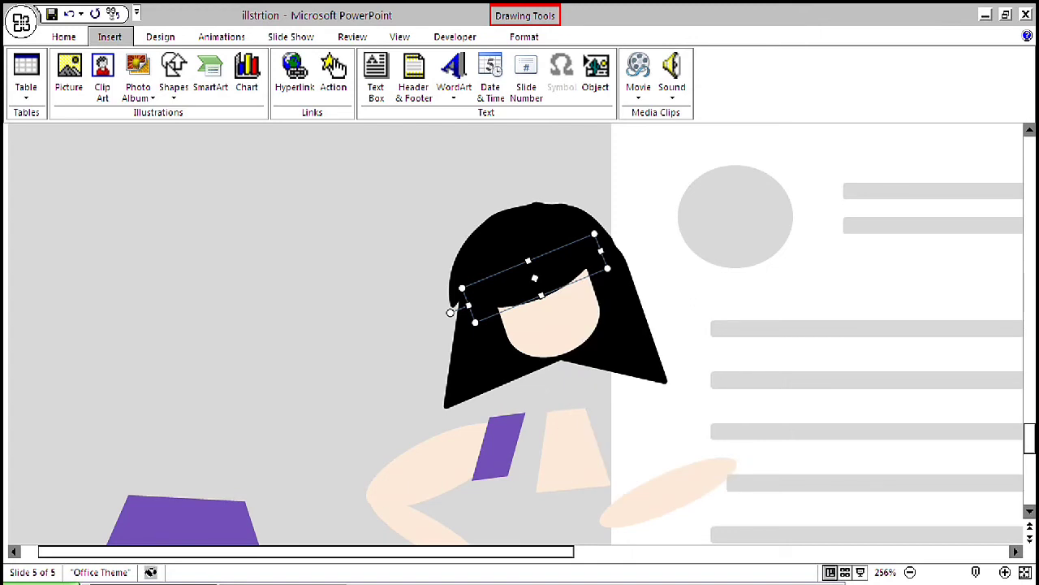
right_click(316, 254)
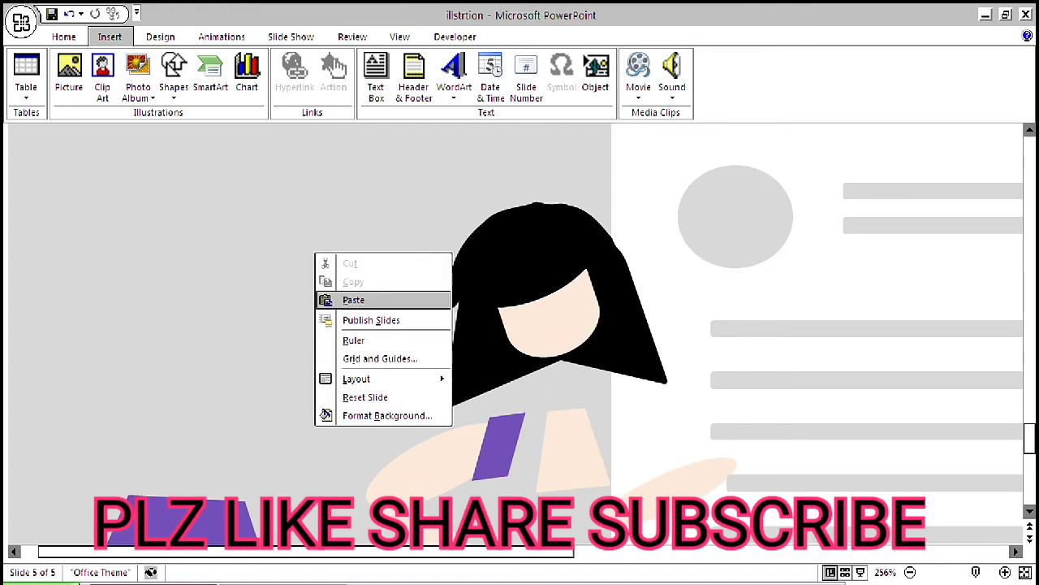
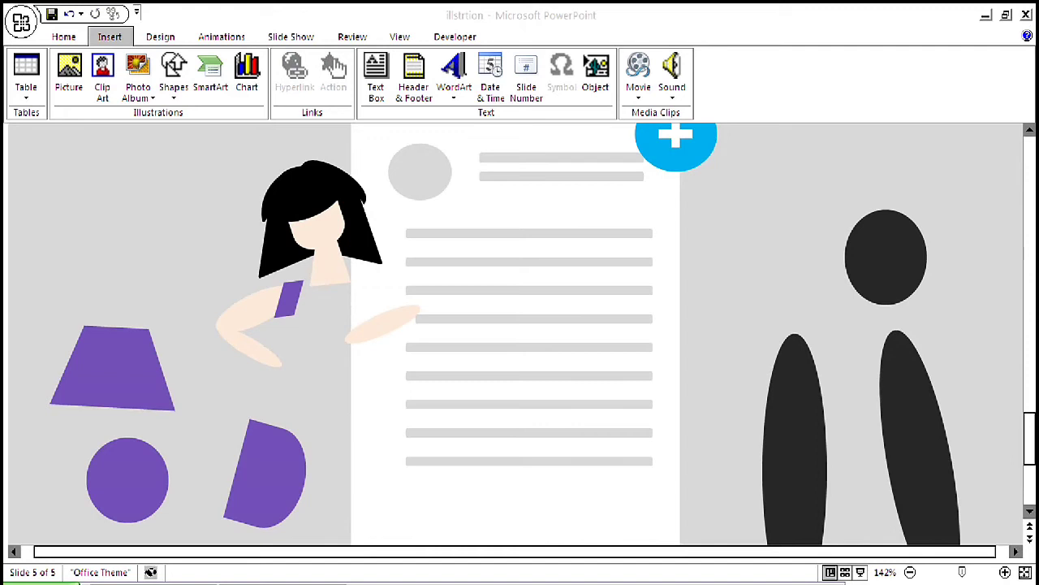
Move the purple D-shaped piece onto the woman's torso and adjust its tilt and width to meet the sleeve
drag(264, 473, 329, 327)
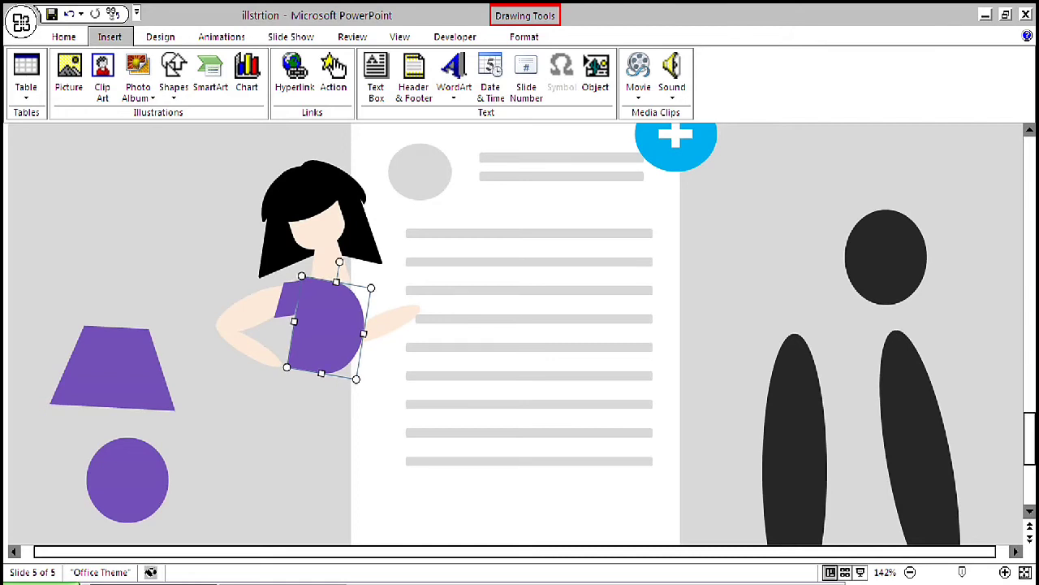
drag(340, 261, 343, 262)
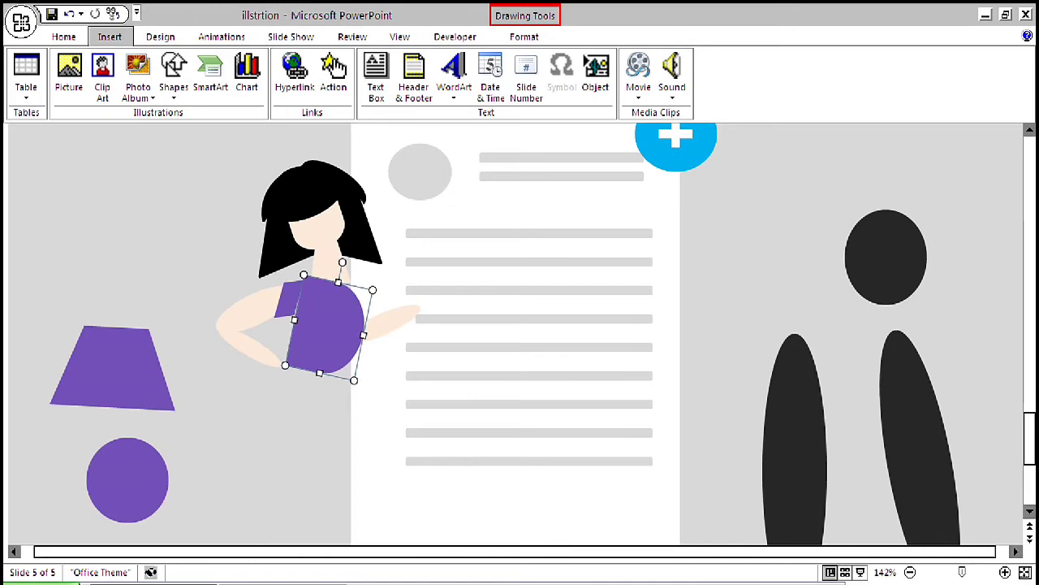
drag(342, 262, 344, 263)
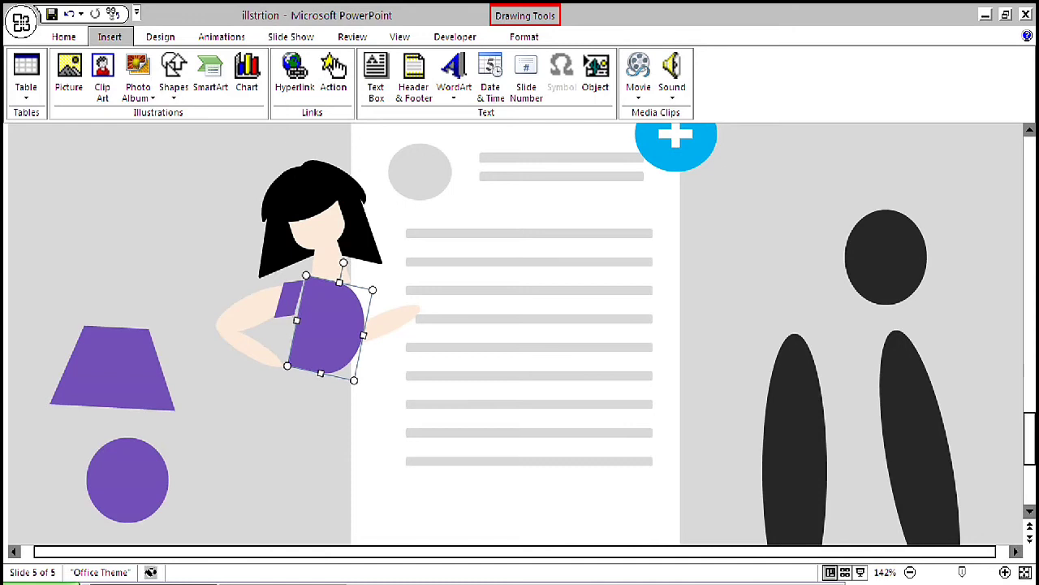
drag(343, 263, 338, 261)
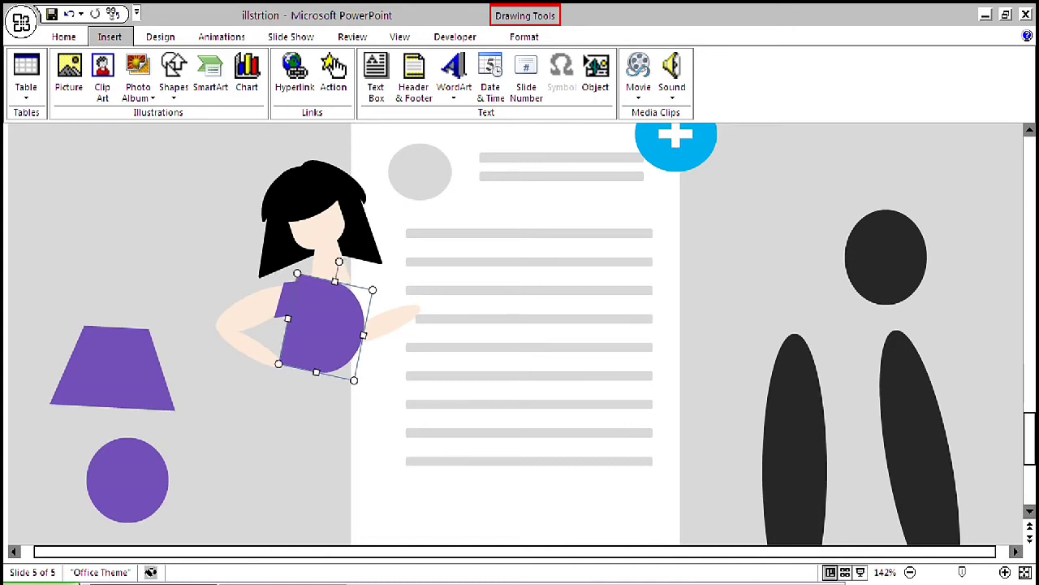
key(Escape)
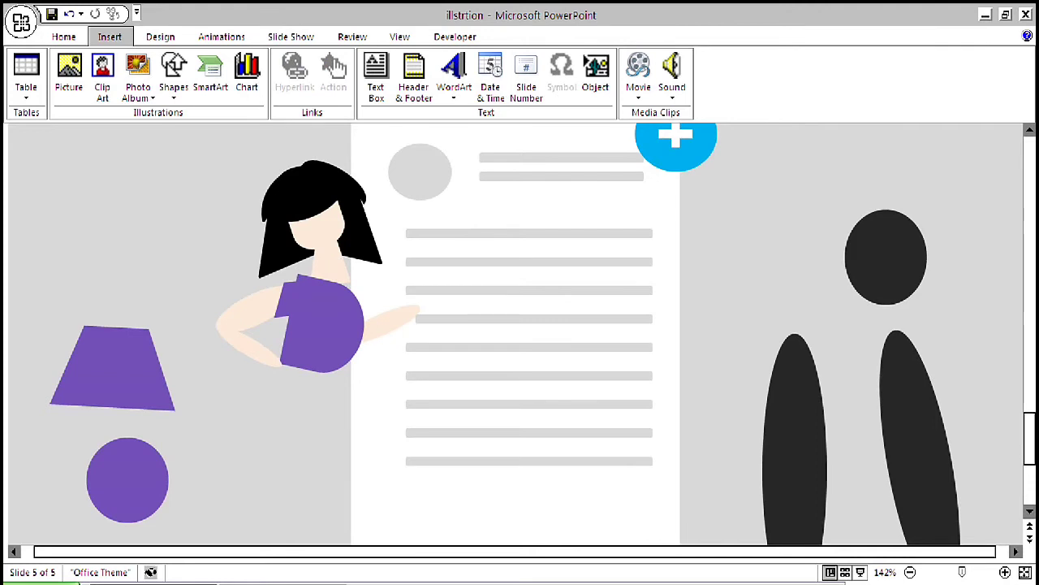
Make the purple torso slightly taller and wider so it overlaps the sleeve, and nudge it down below the neck
click(320, 325)
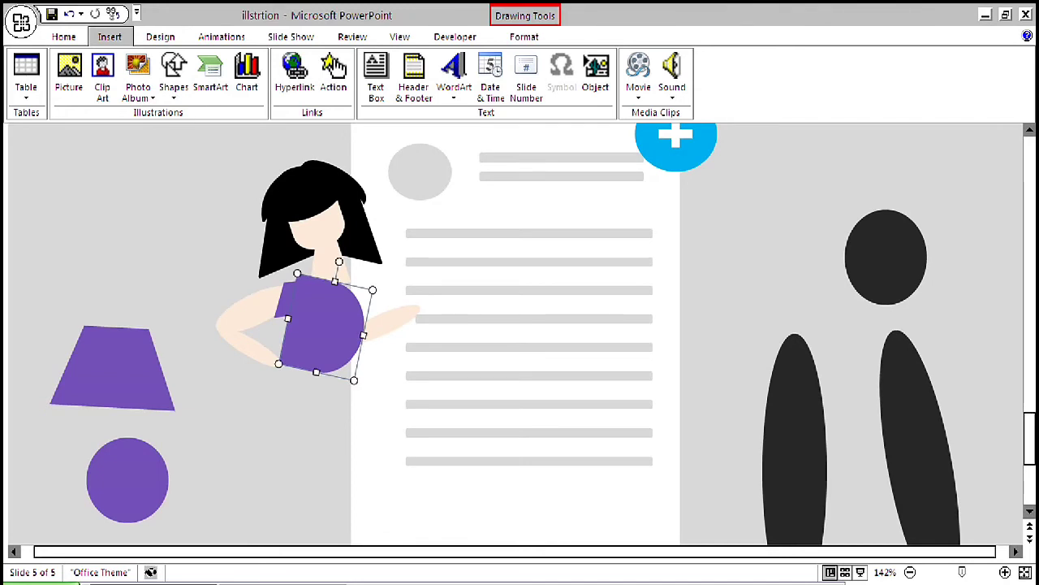
drag(287, 319, 295, 320)
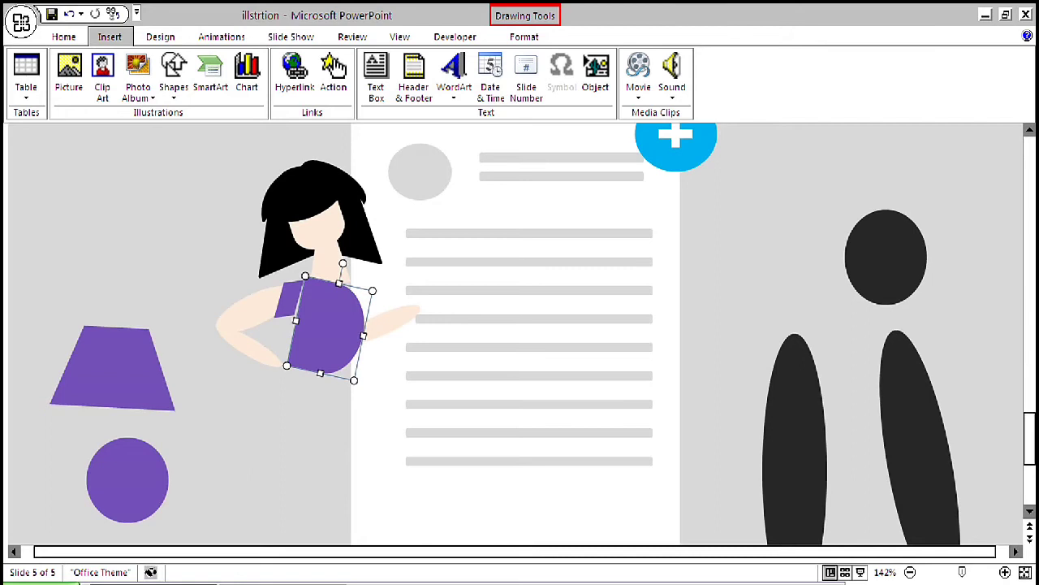
drag(338, 283, 340, 275)
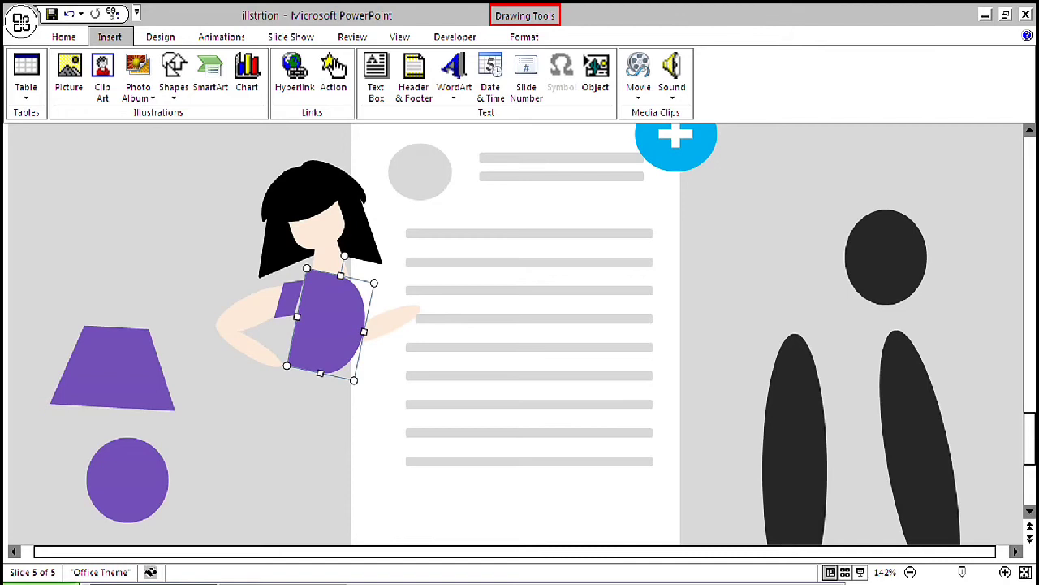
drag(298, 316, 287, 315)
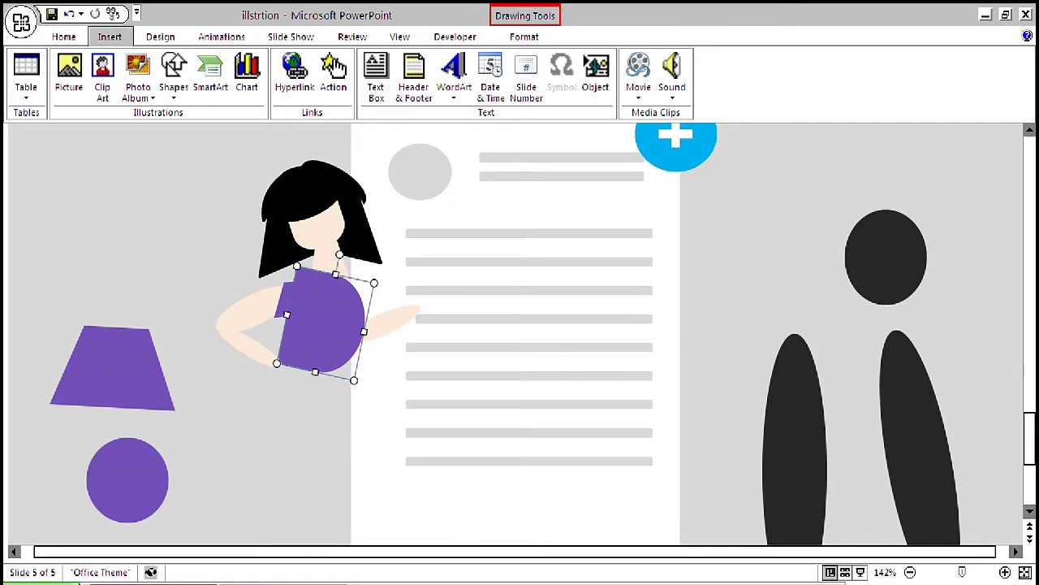
key(Down)
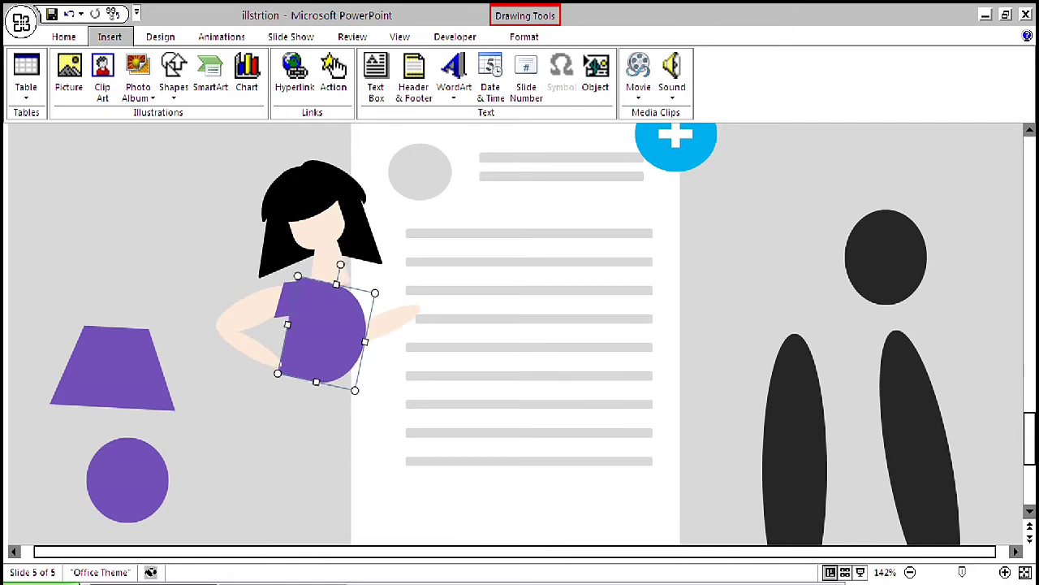
Rotate the woman's neck slightly clockwise so it sits between her face and the purple torso
click(328, 264)
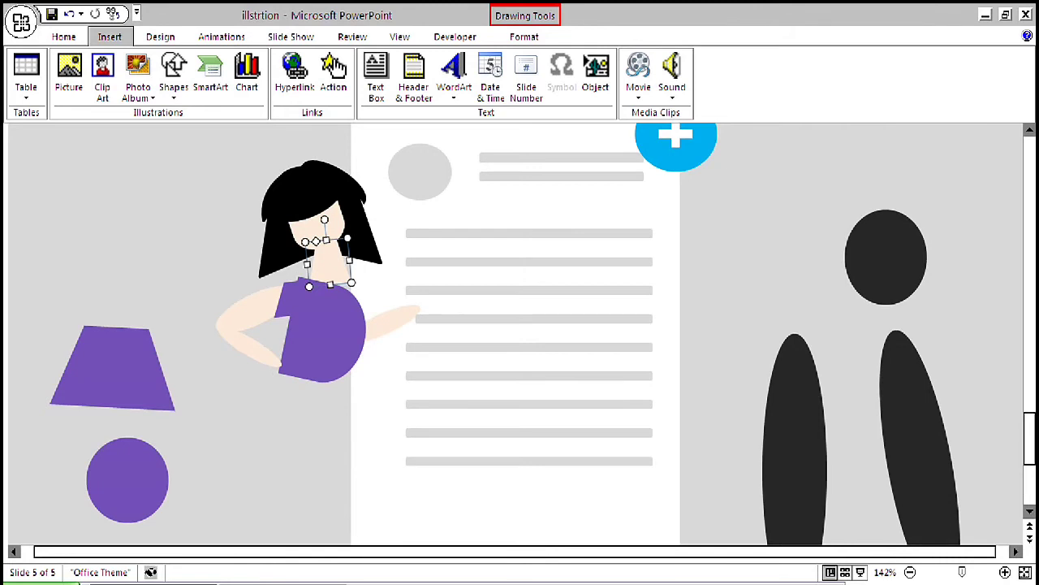
drag(324, 219, 330, 219)
key(Escape)
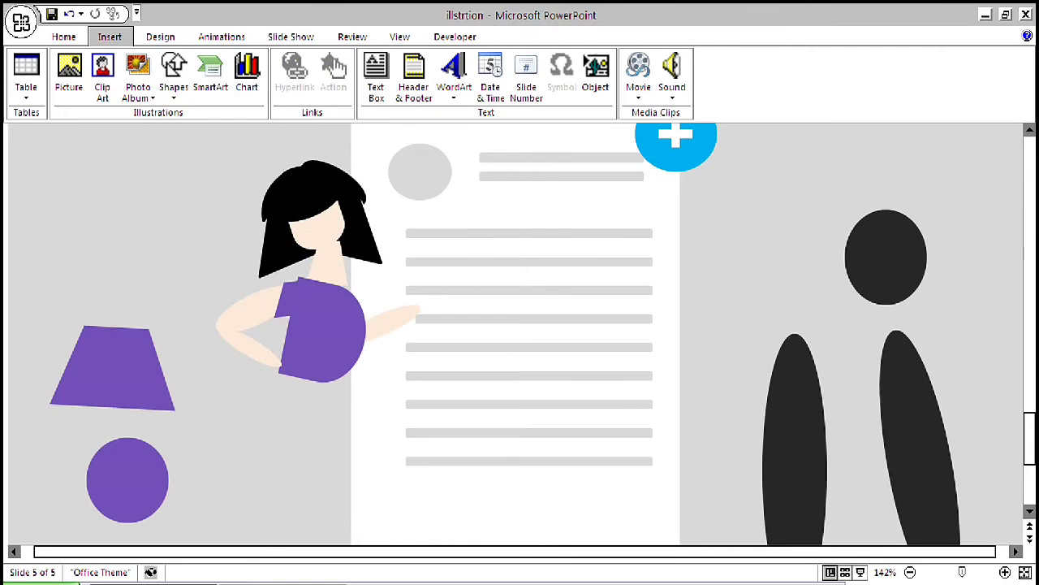
click(329, 264)
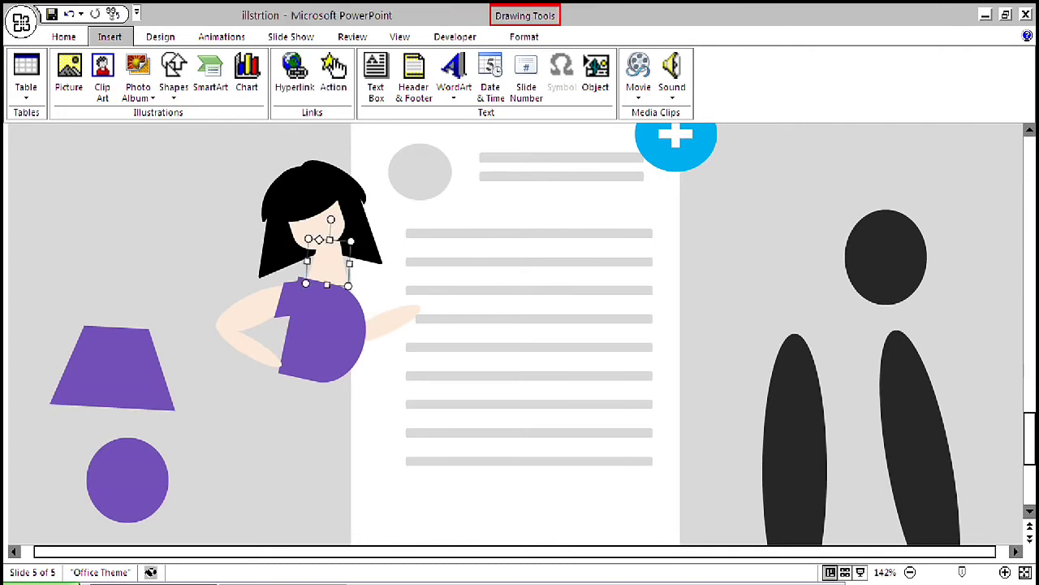
Adjust the neck's tilt until it stands upright, and rotate the purple torso slightly clockwise and raise it to meet the neck
drag(331, 219, 320, 220)
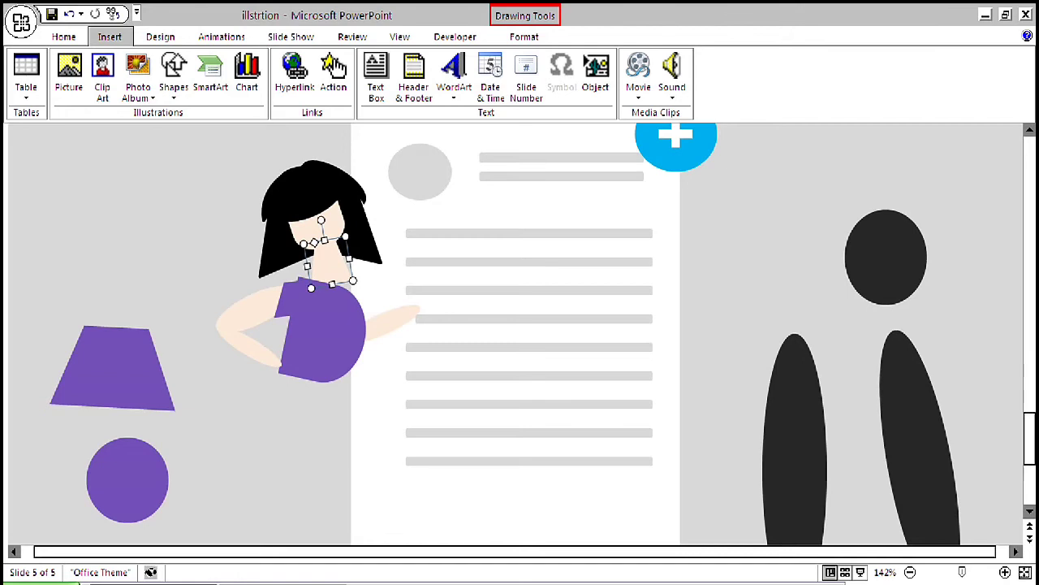
drag(321, 220, 333, 219)
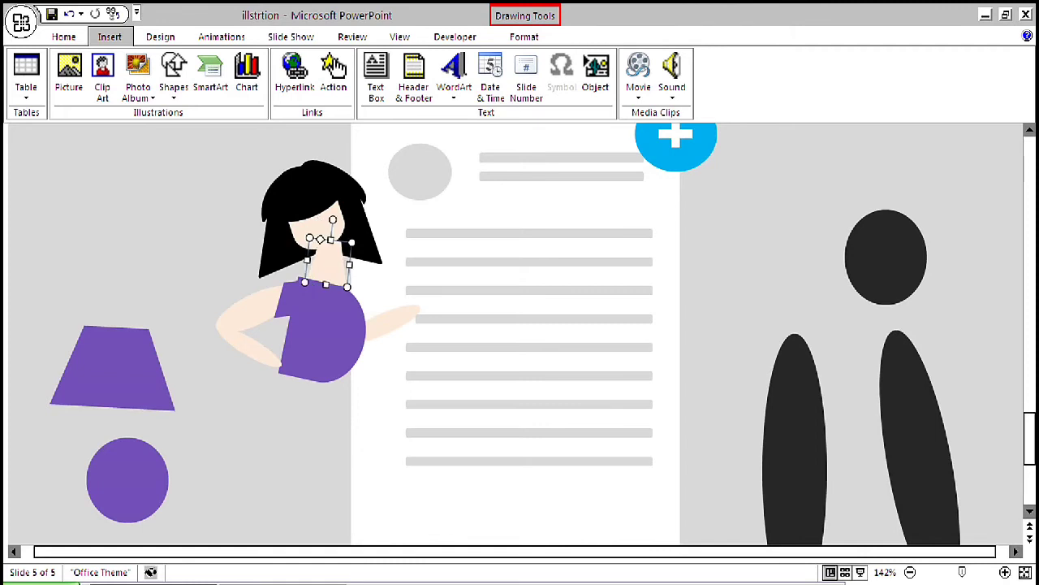
drag(333, 219, 318, 221)
click(326, 334)
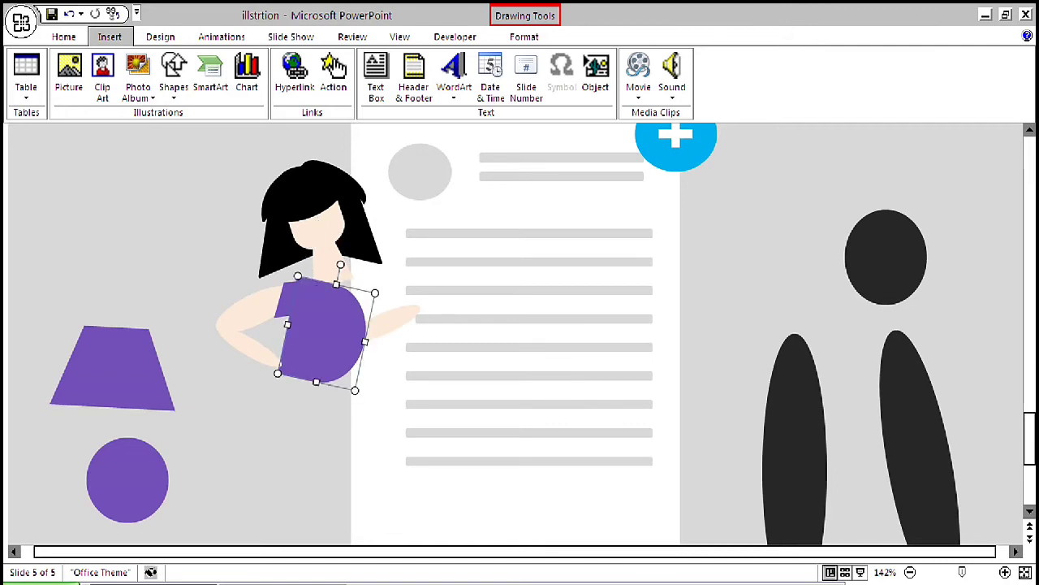
click(328, 263)
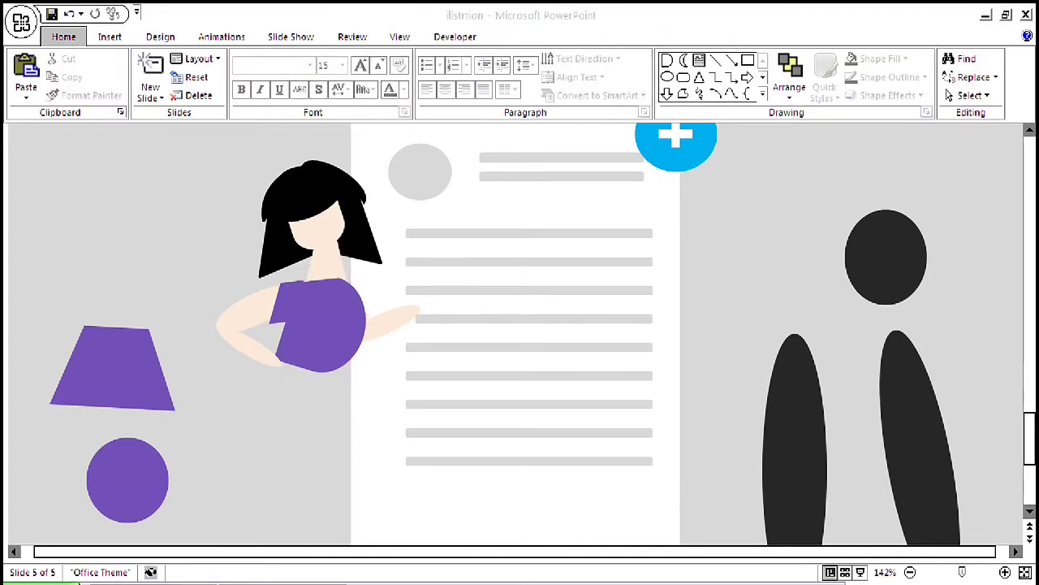
Apply the recently used purple as a solid fill to the woman's D-shaped torso
click(326, 326)
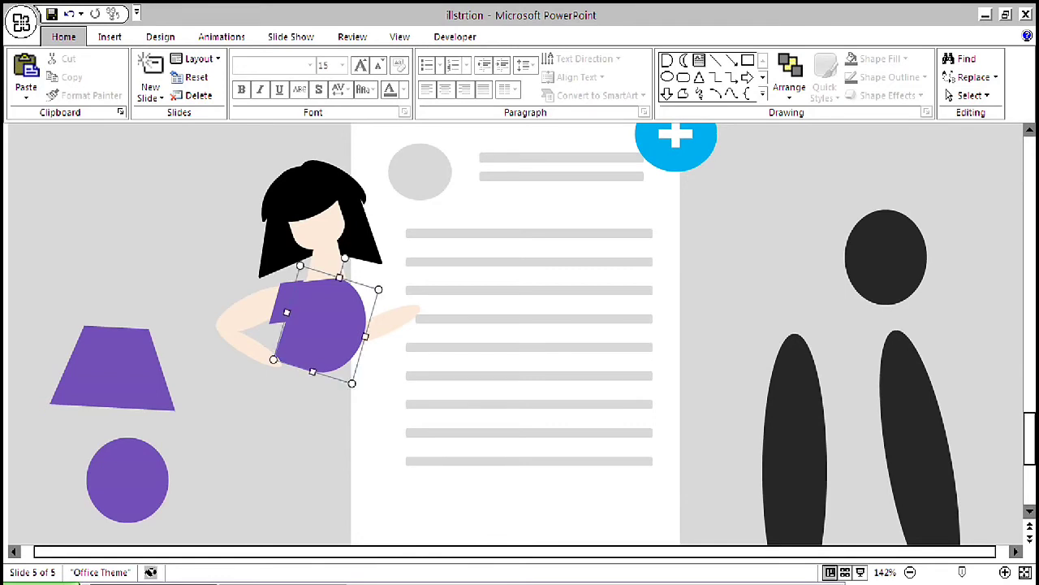
right_click(332, 331)
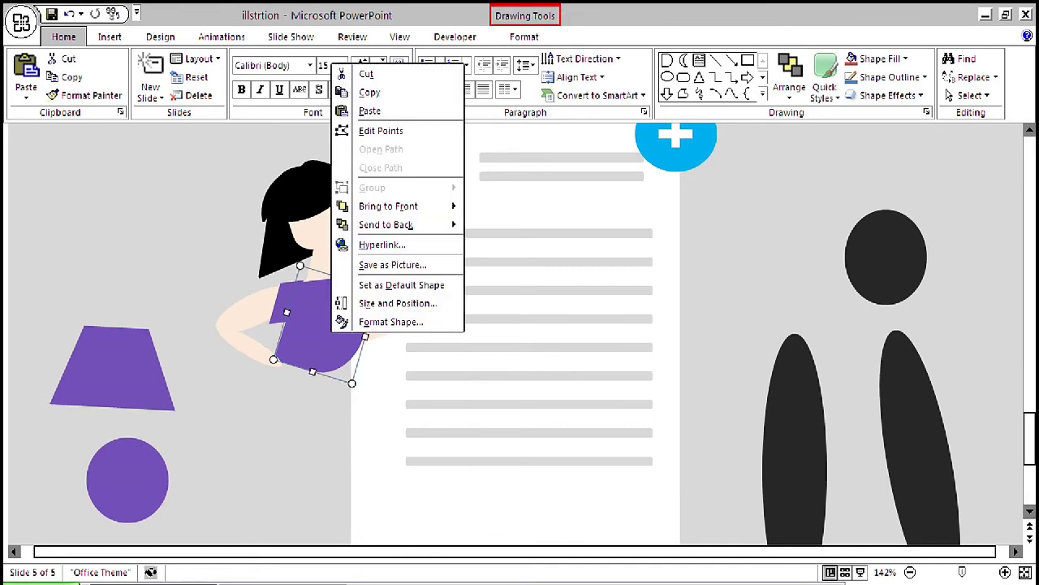
click(365, 321)
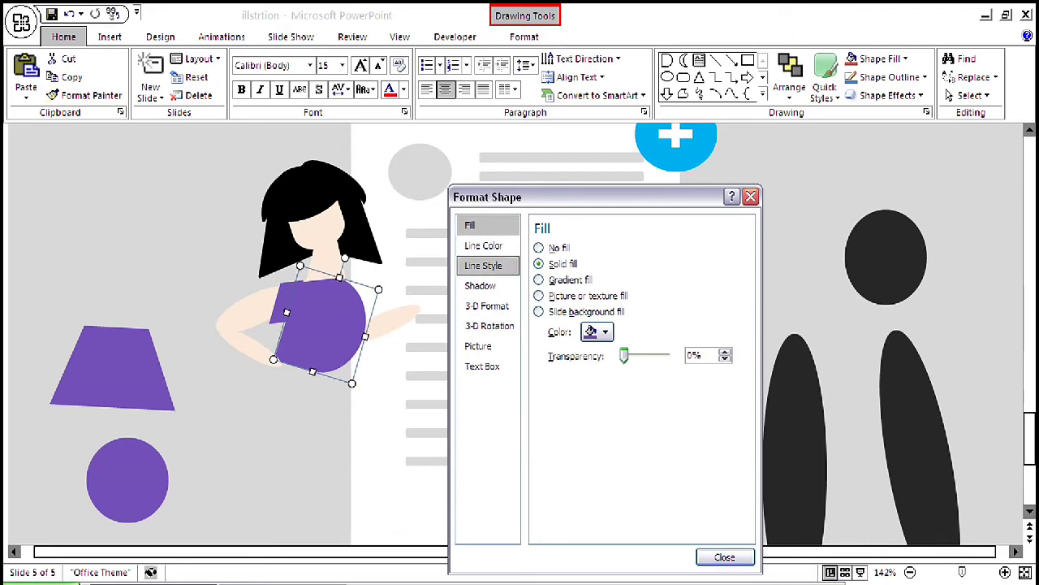
click(597, 331)
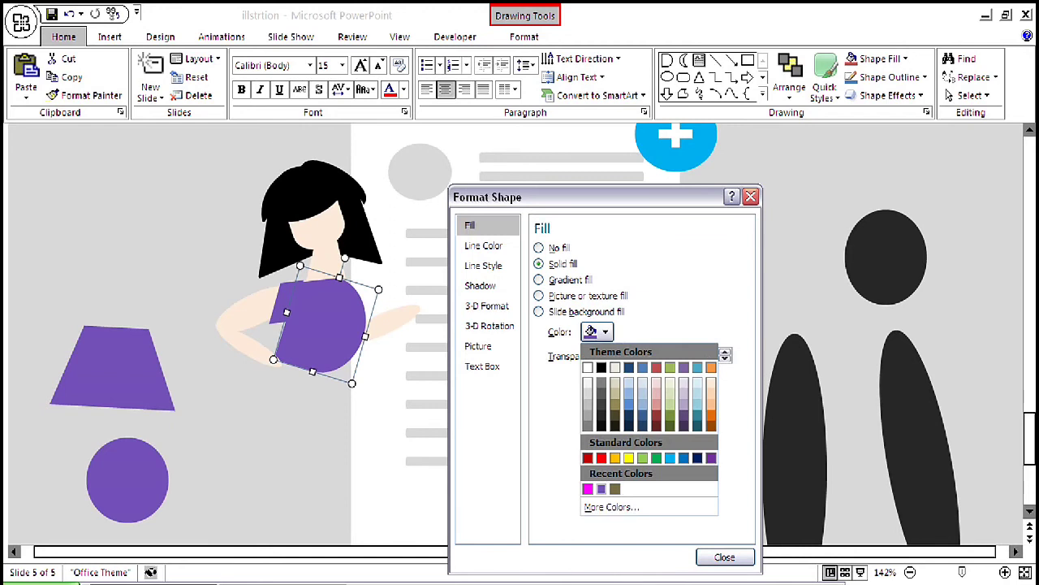
click(602, 489)
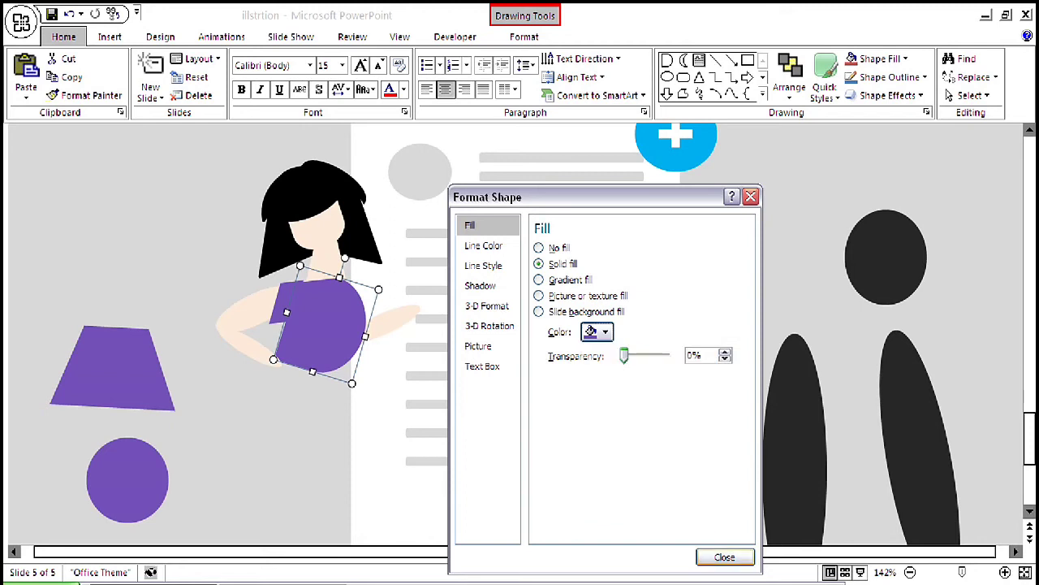
click(724, 556)
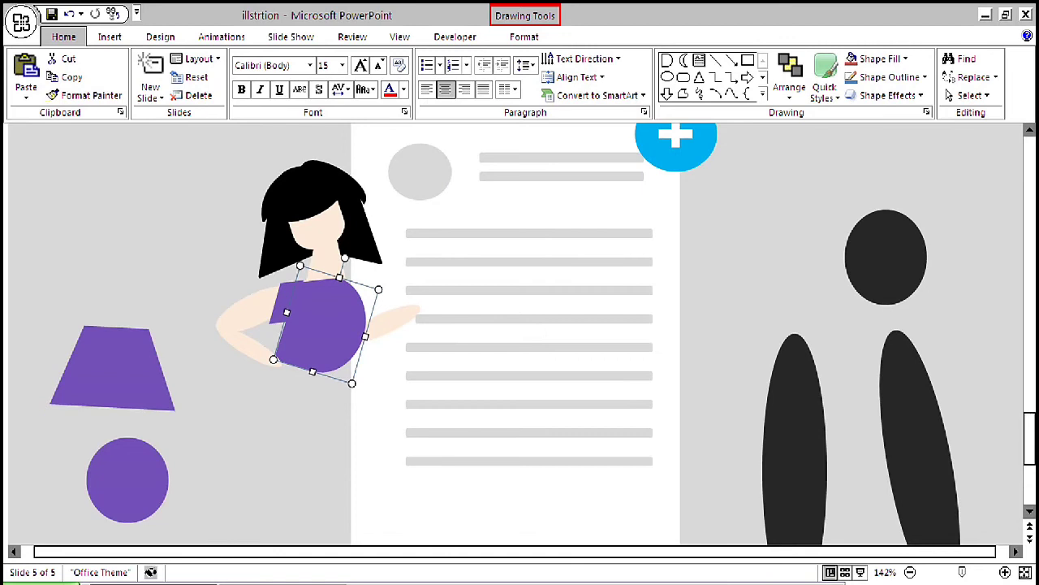
key(Escape)
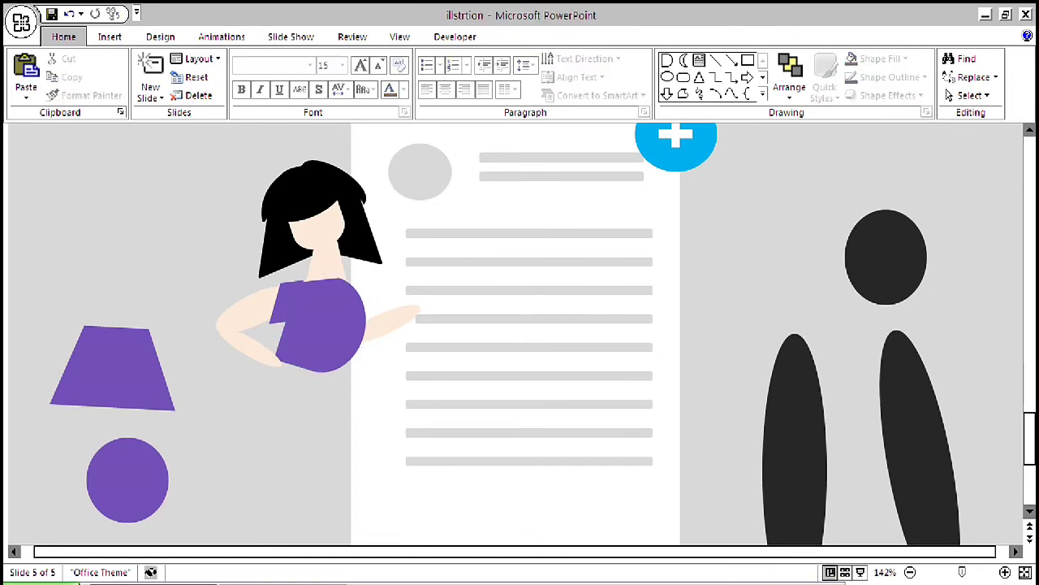
Widen the top edge of the purple sleeve and move the purple circle over the lower part of the torso
click(281, 284)
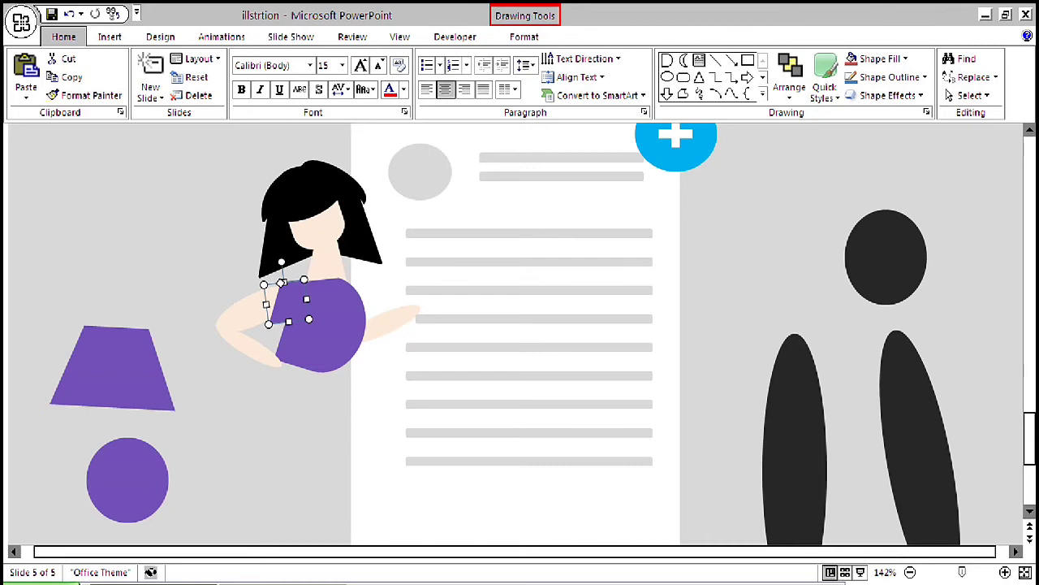
key(Escape)
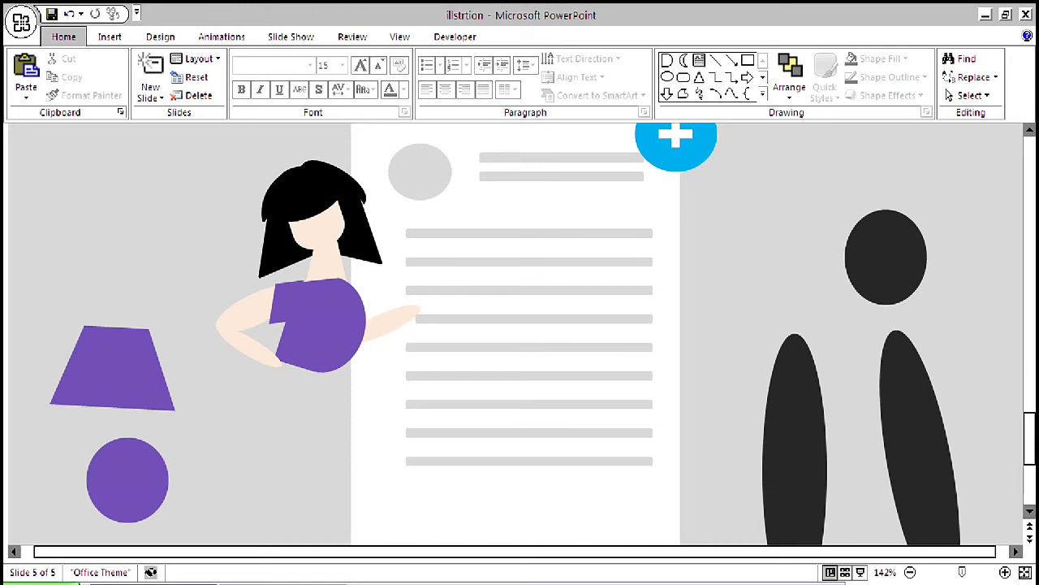
click(127, 480)
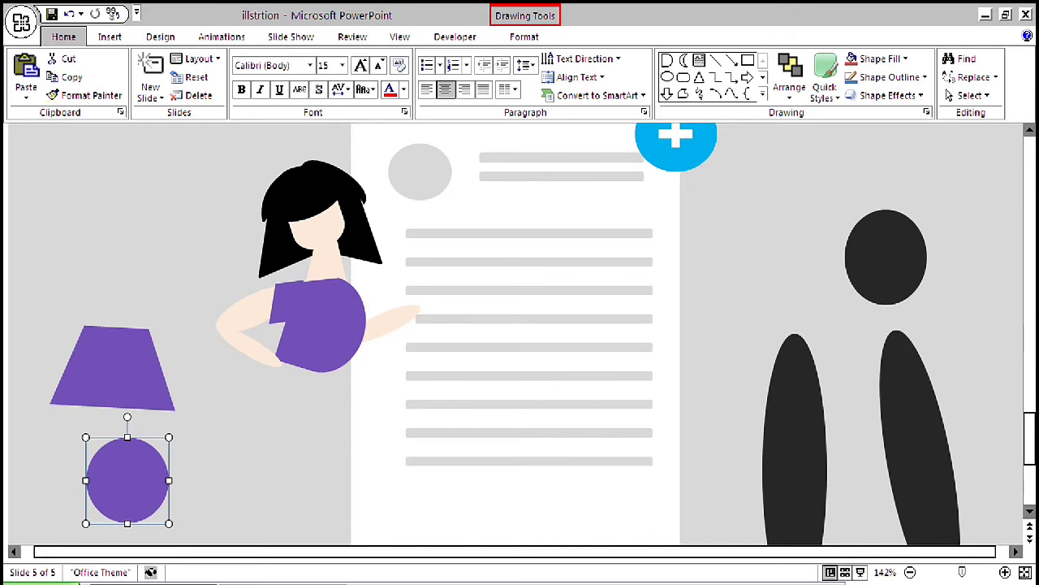
drag(127, 481, 319, 338)
key(Escape)
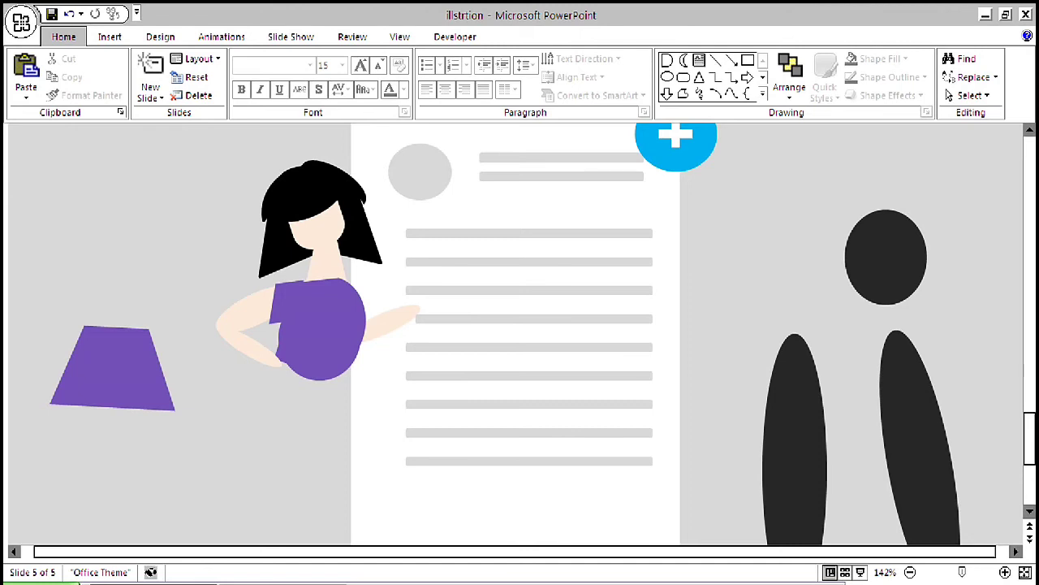
Move the purple trapezoid under the torso as the flared hem of the top and rotate it slightly clockwise
click(114, 368)
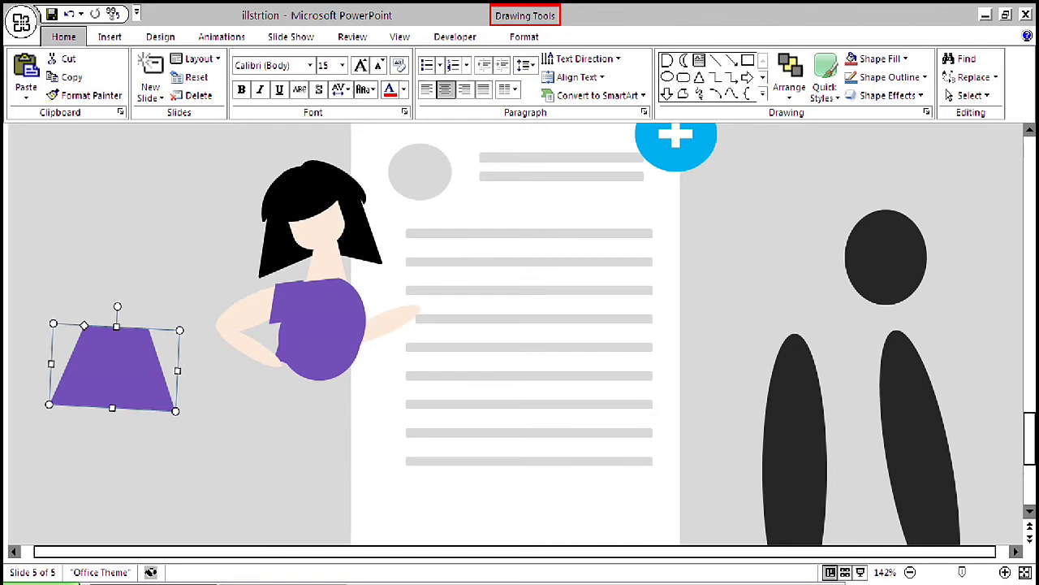
drag(114, 368, 315, 367)
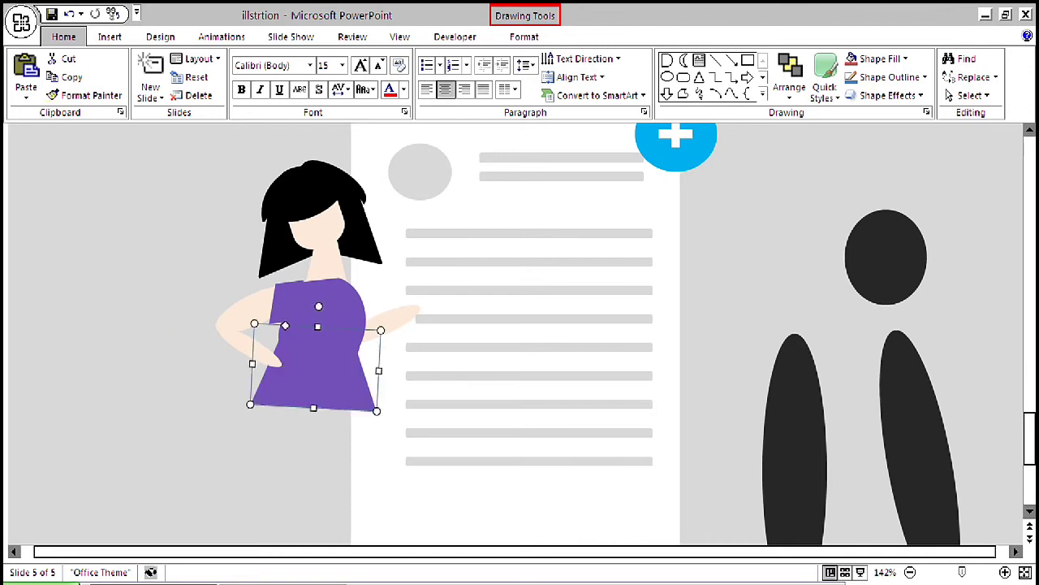
drag(318, 306, 327, 307)
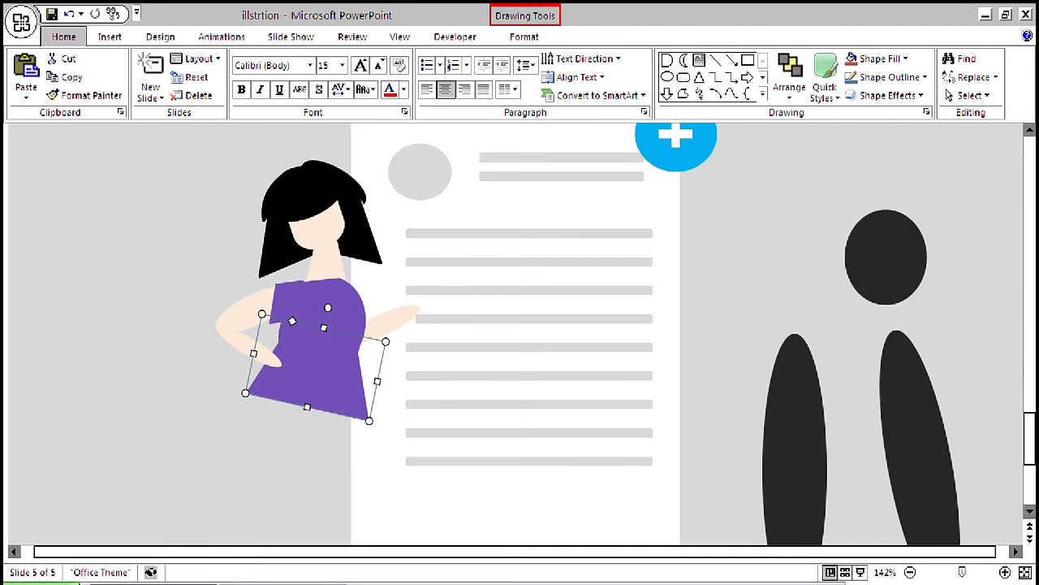
Rotate the neck slightly clockwise, enlarge it down towards the shoulder and narrow its upper edge under the chin
click(327, 266)
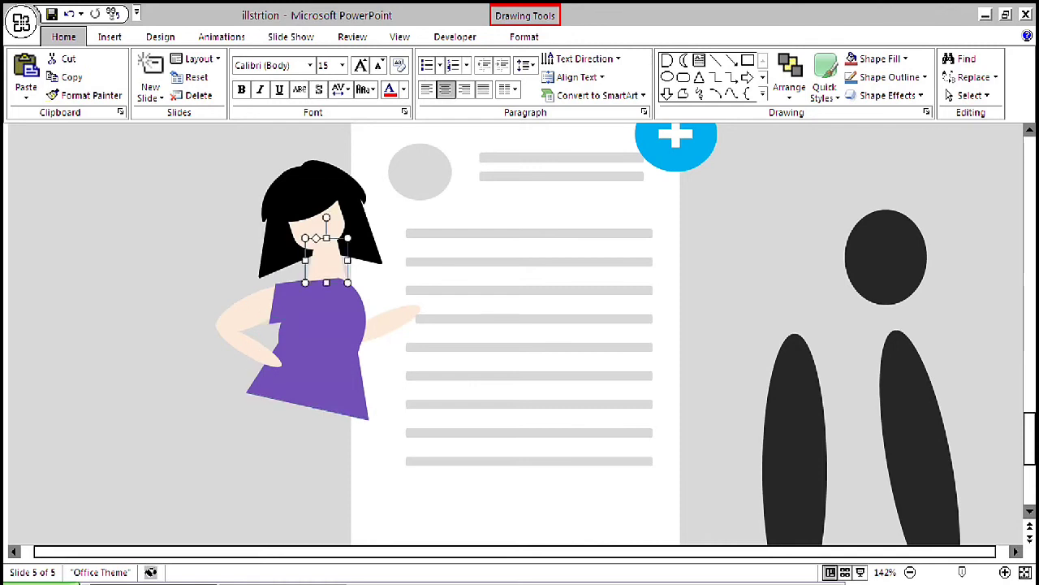
drag(326, 218, 333, 219)
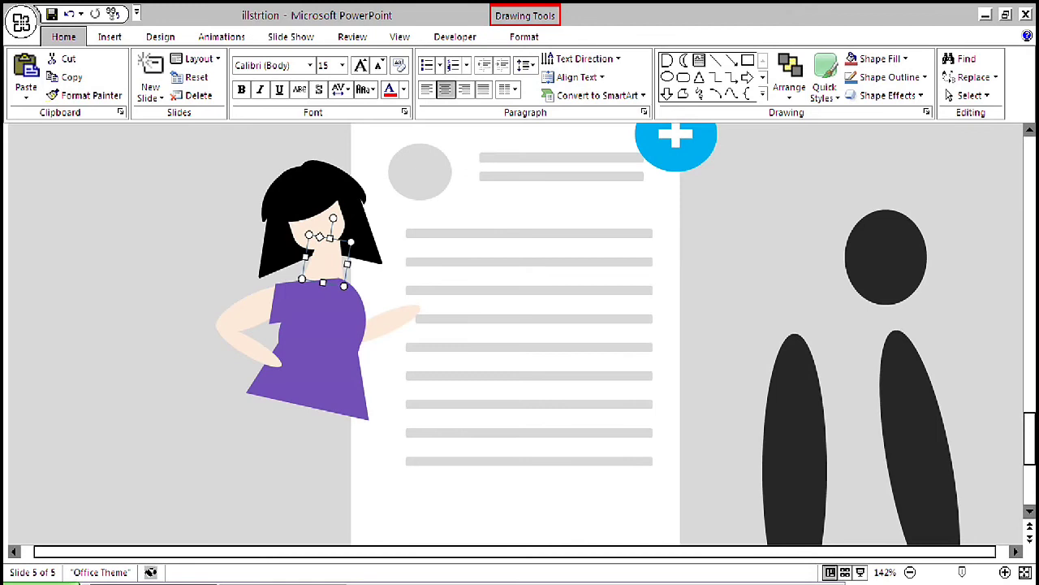
drag(302, 278, 295, 286)
key(Escape)
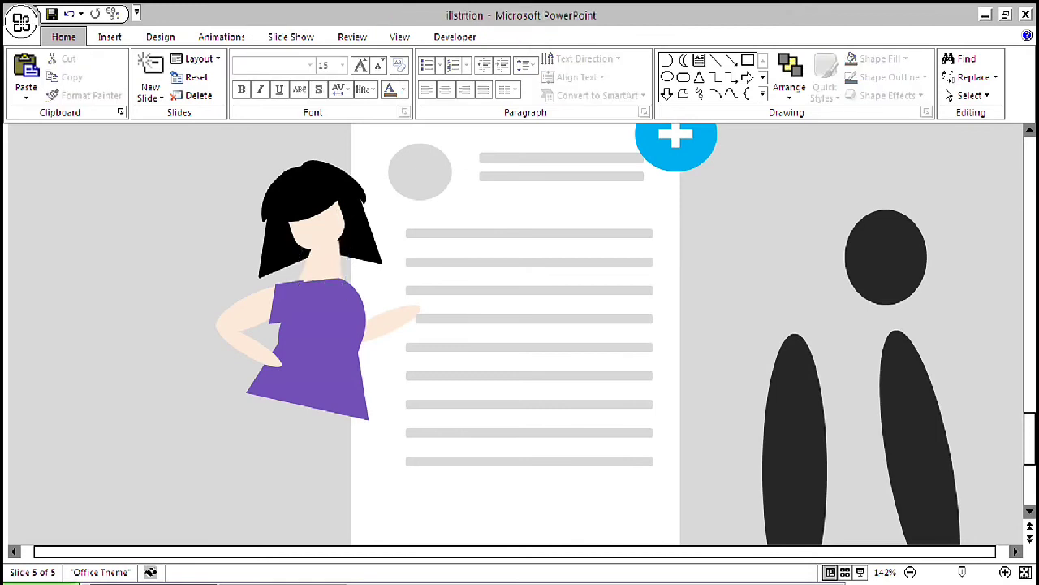
click(325, 265)
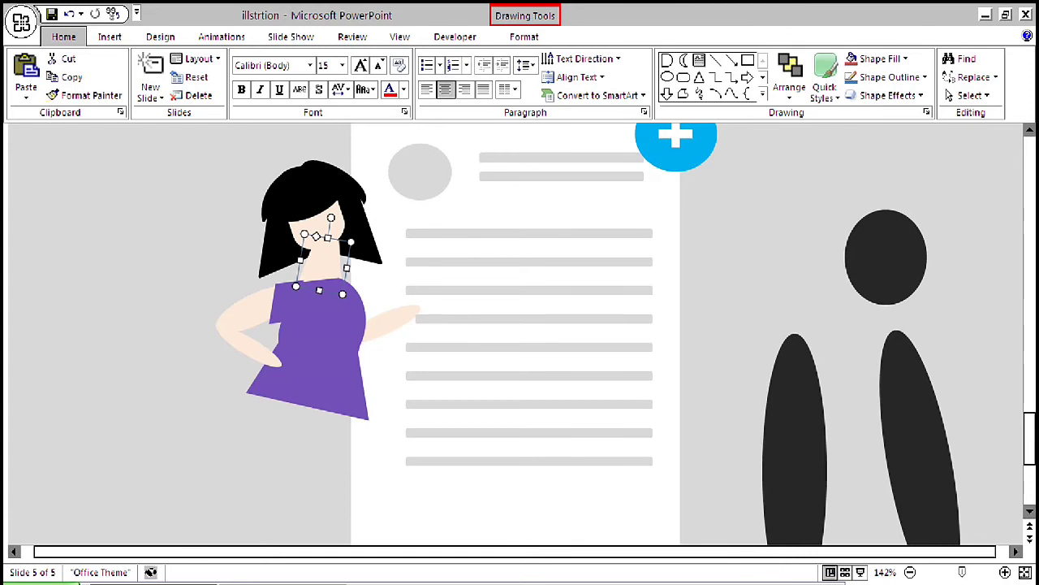
drag(317, 236, 323, 237)
key(Escape)
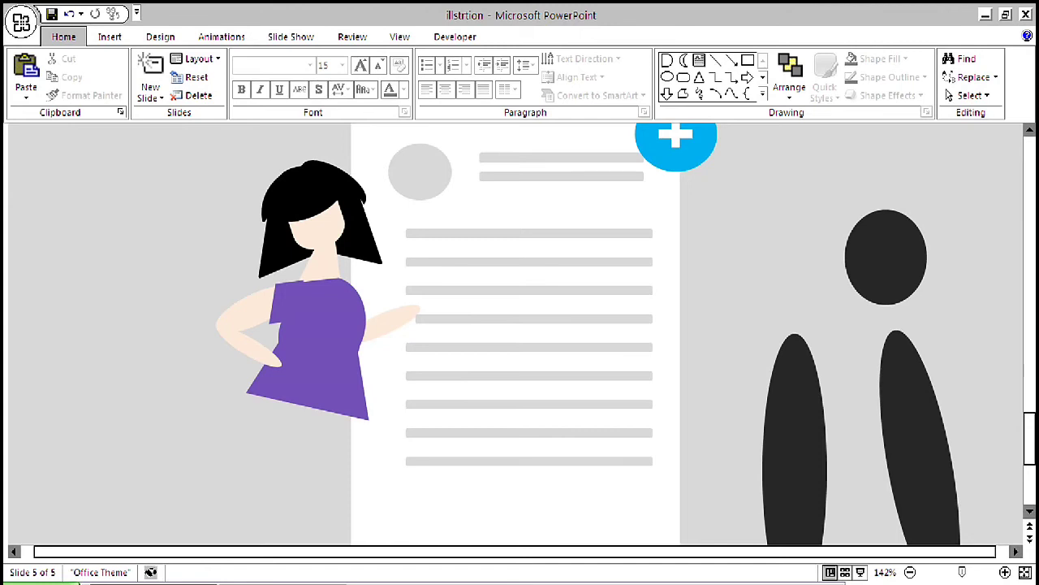
Stretch the D-shaped torso slightly upward so it overlaps the base of the neck
click(327, 324)
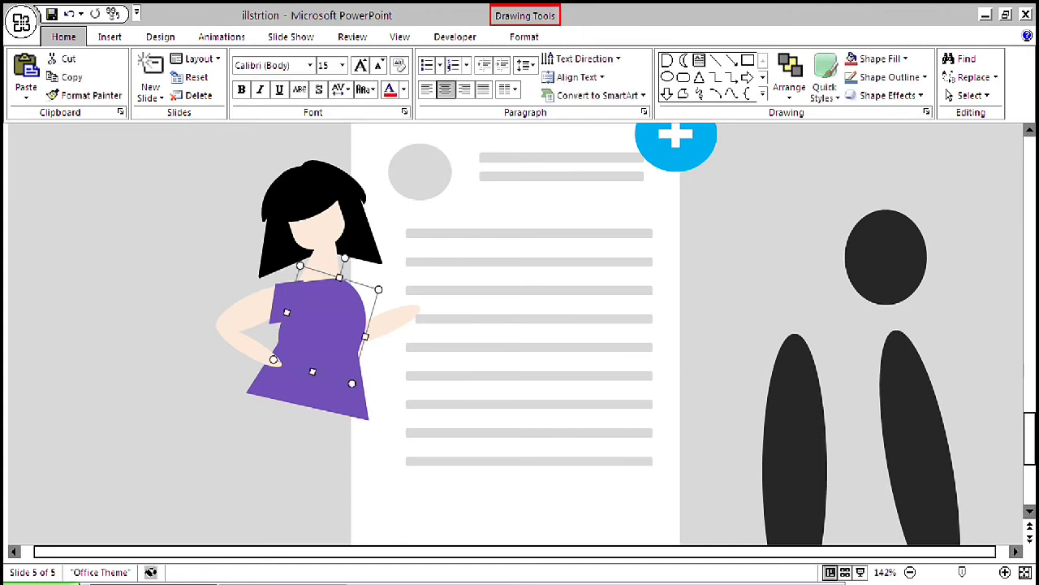
drag(340, 278, 343, 267)
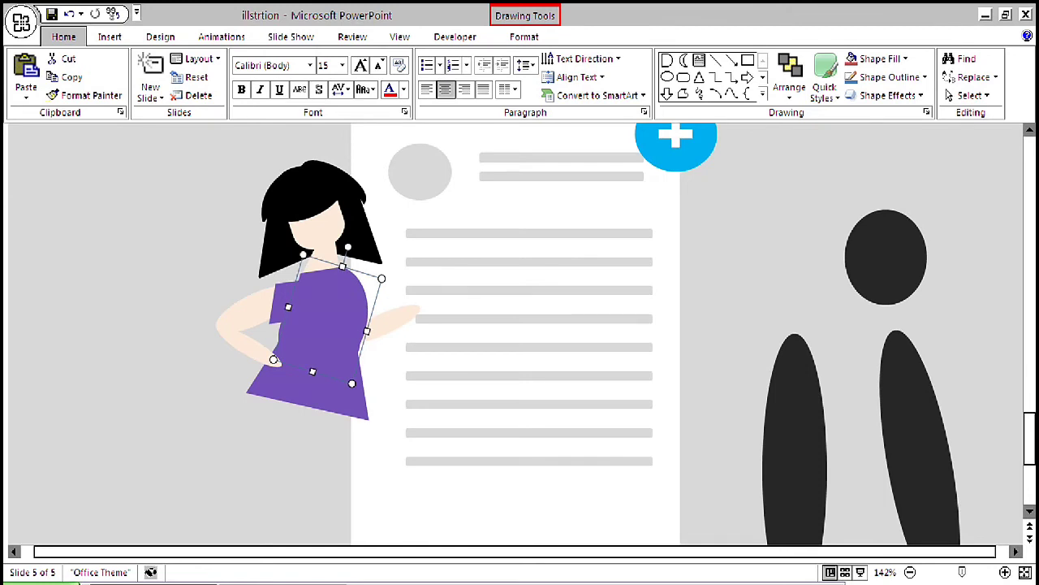
click(187, 243)
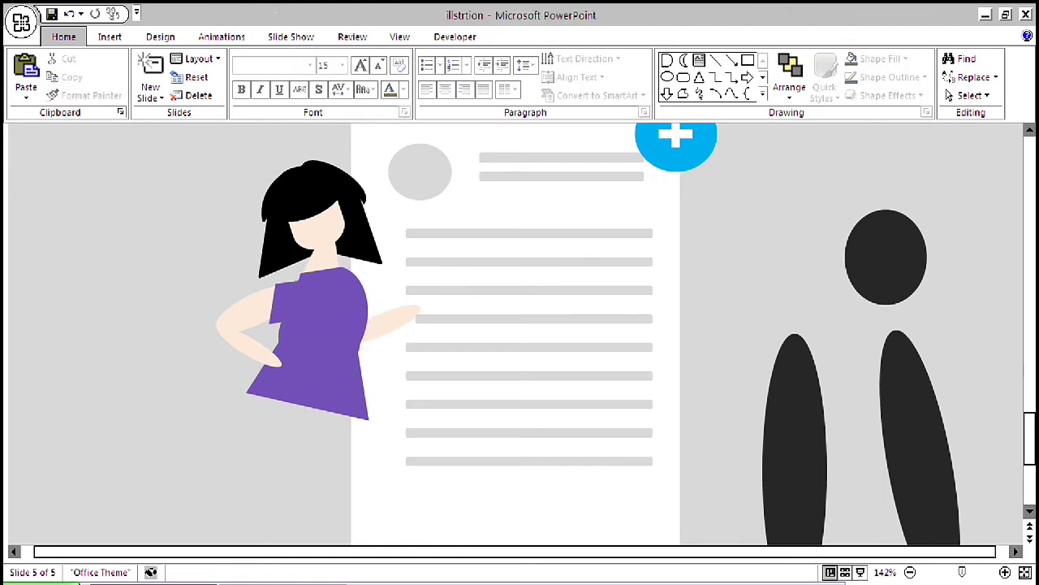
Enlarge the purple sleeve slightly and rotate it a little counterclockwise so its upper edge lines up with the raised shoulder
click(284, 304)
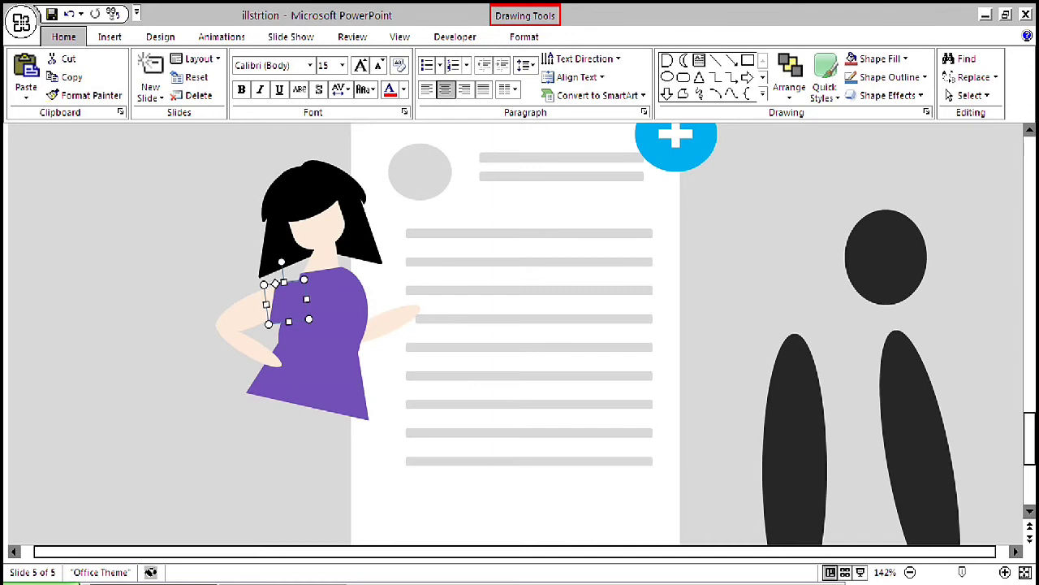
drag(304, 279, 306, 276)
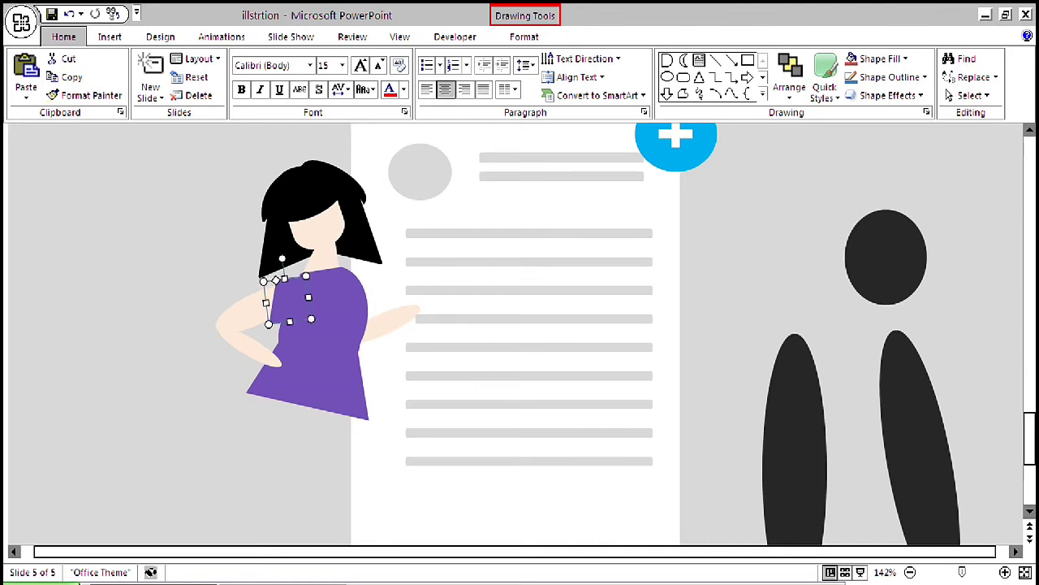
key(Escape)
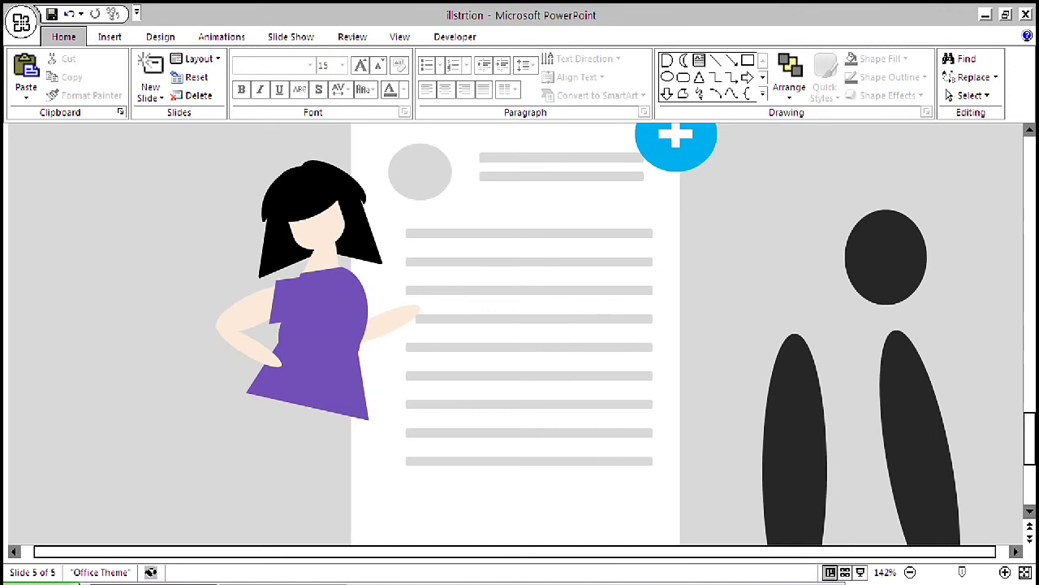
click(287, 301)
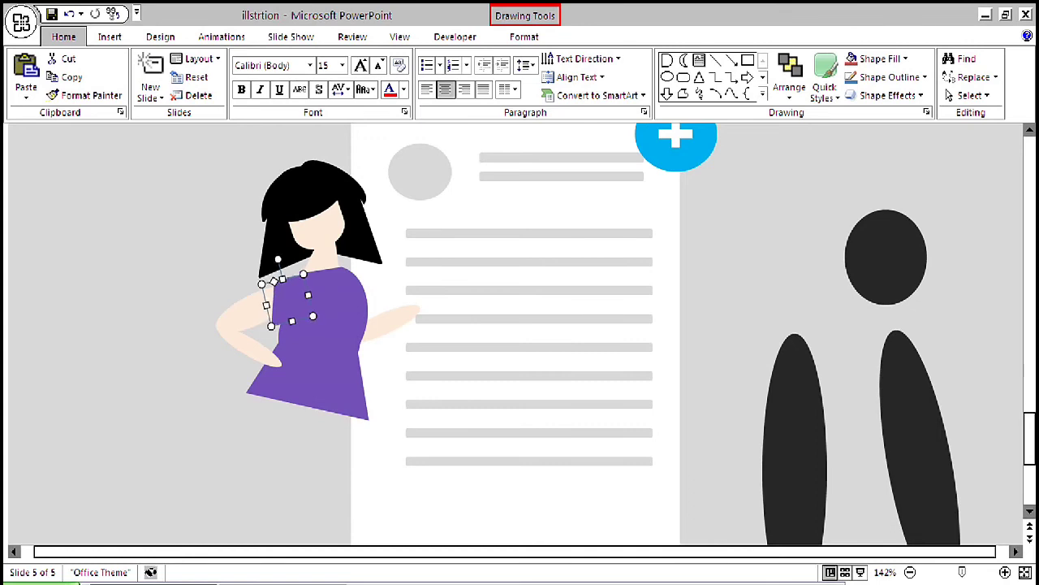
key(Escape)
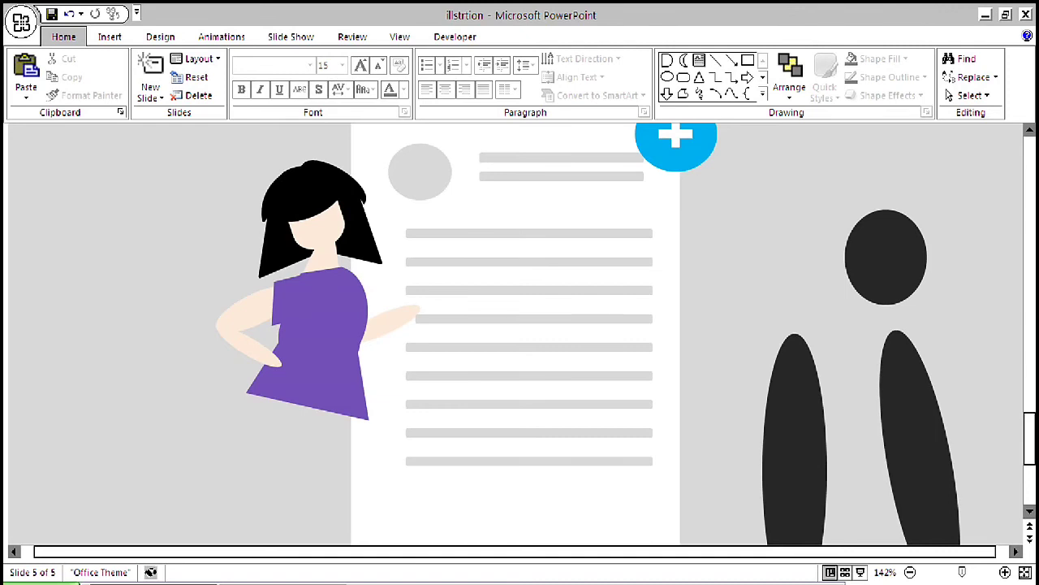
Draw a flat oval about 1" wide and 0.25" high in the empty area beside the woman and rotate it slightly counterclockwise
click(243, 317)
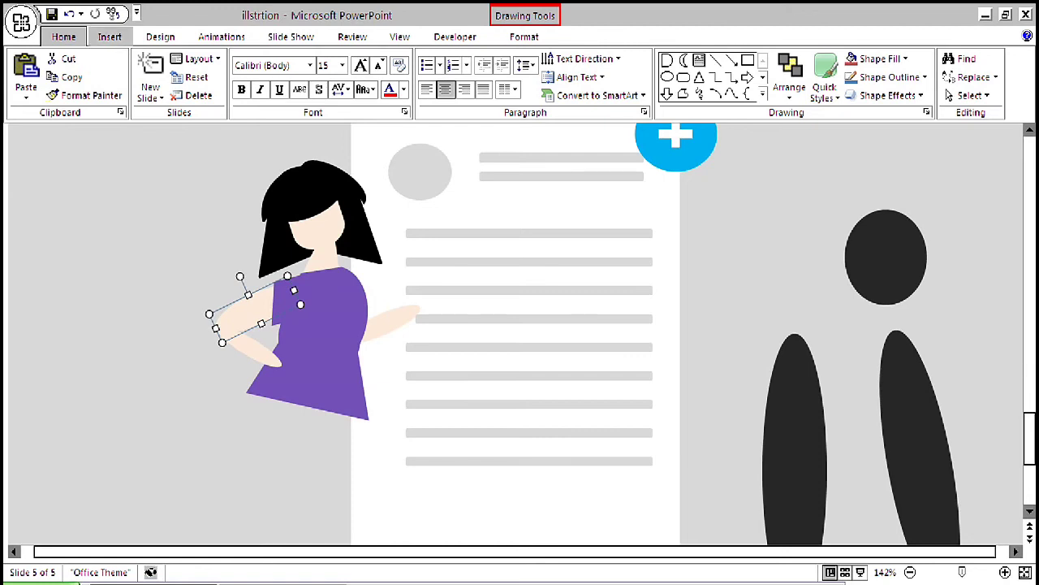
click(110, 37)
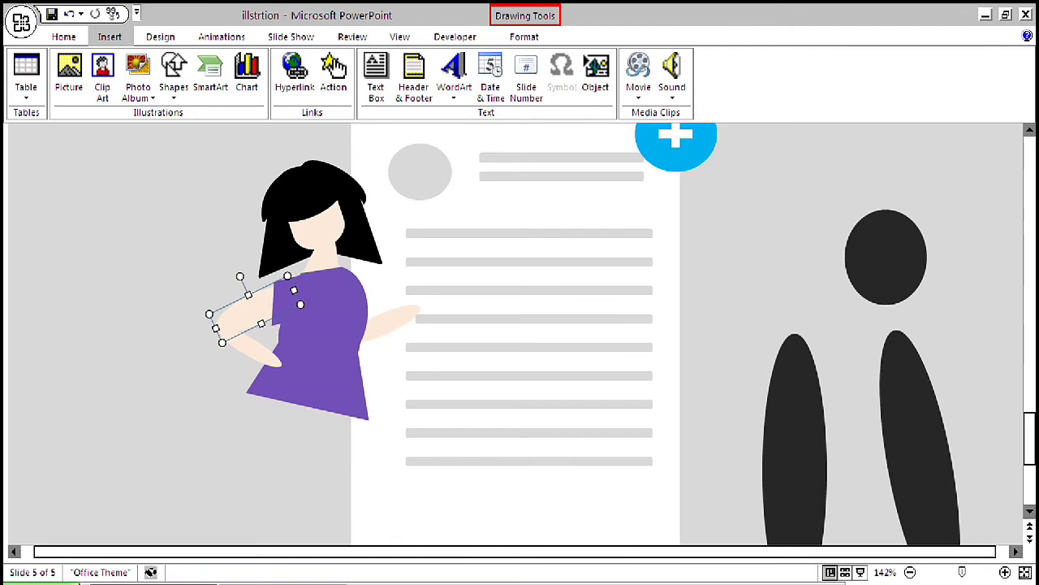
click(173, 75)
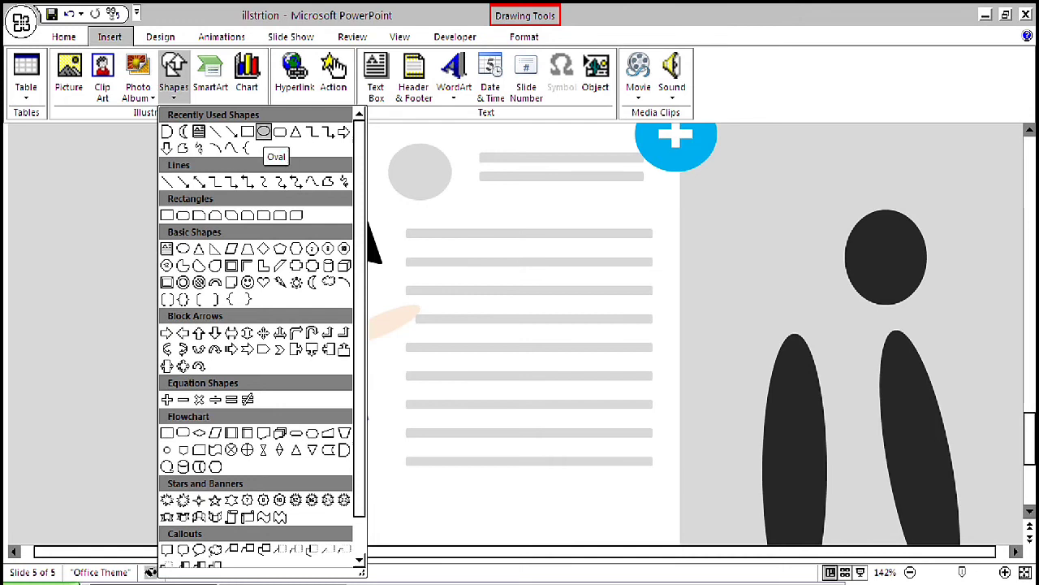
click(263, 131)
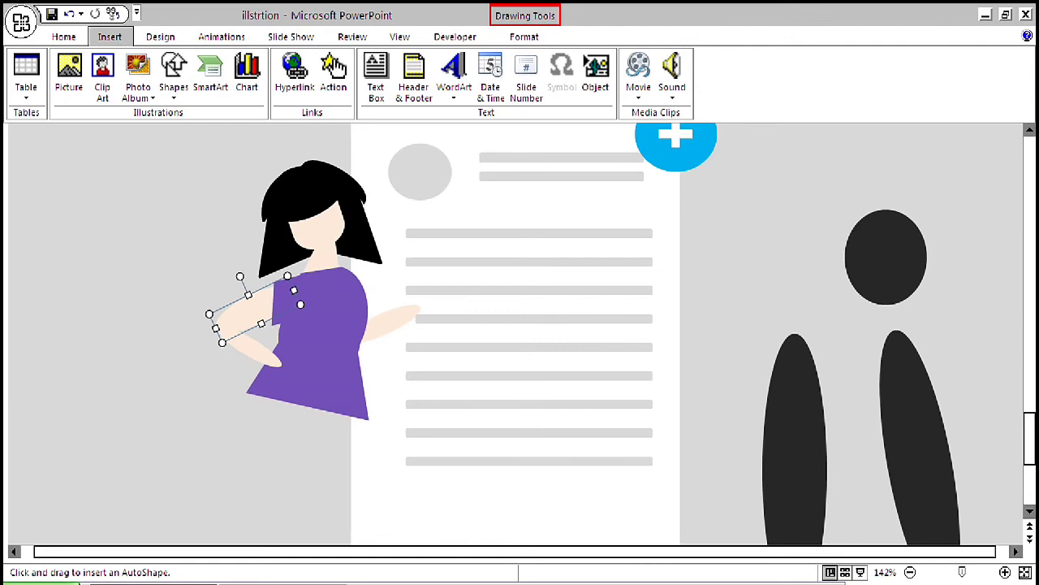
drag(49, 209, 160, 238)
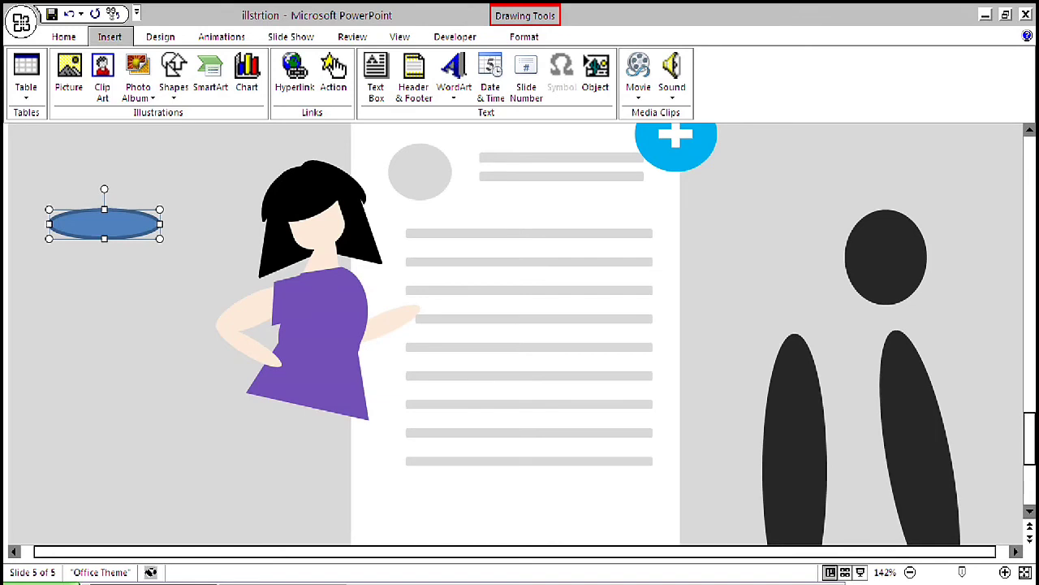
key(alt+Left)
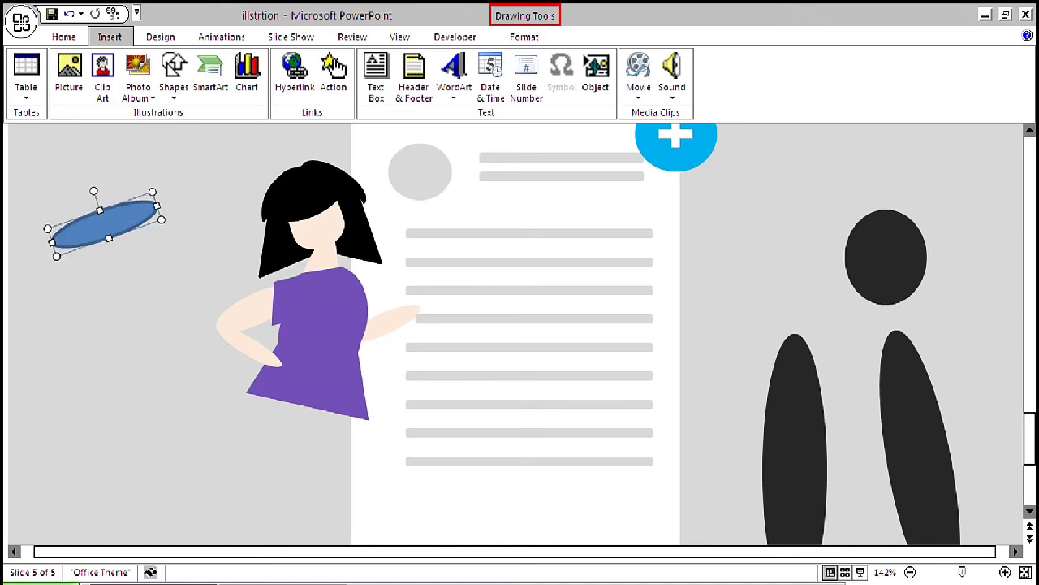
Fill the new oval with the lightest orange theme tint as skin colour and remove its outline
right_click(120, 218)
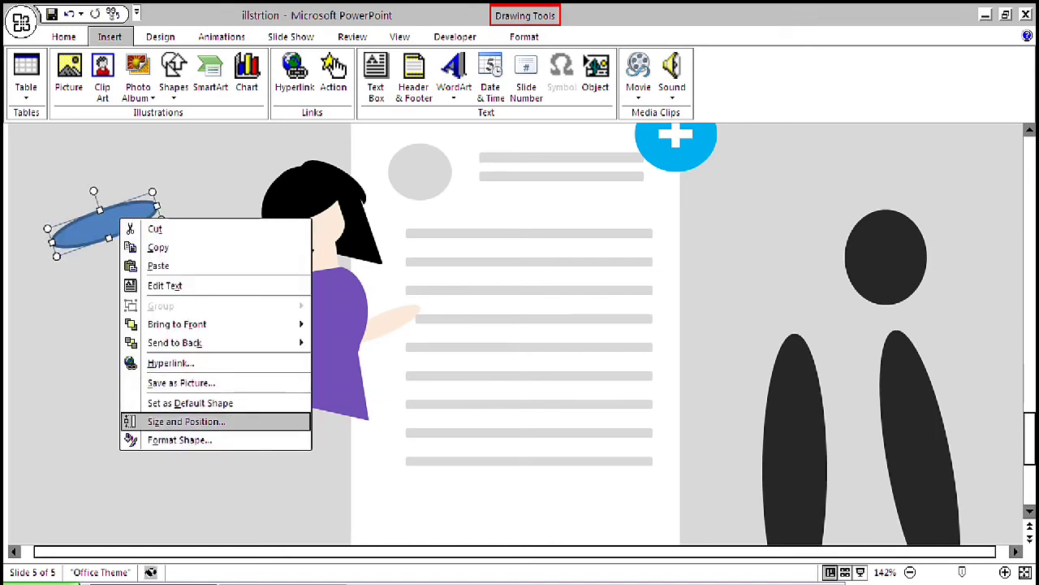
click(179, 440)
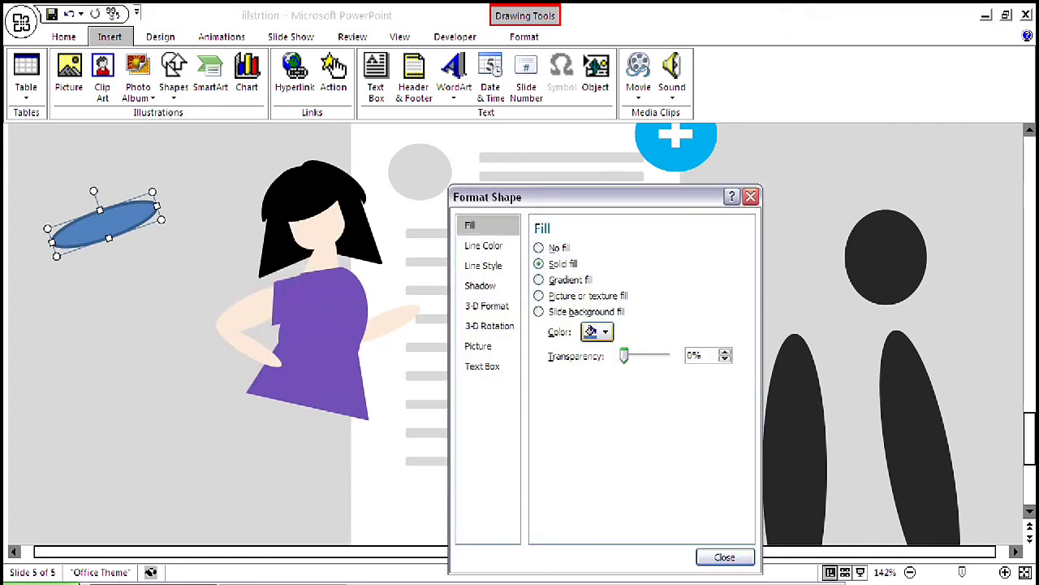
click(601, 332)
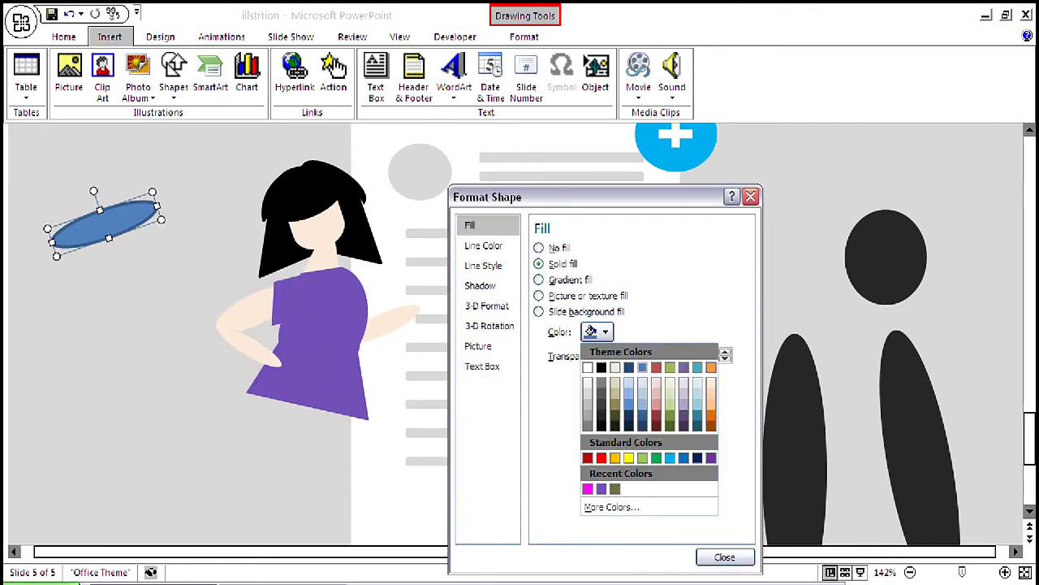
click(712, 382)
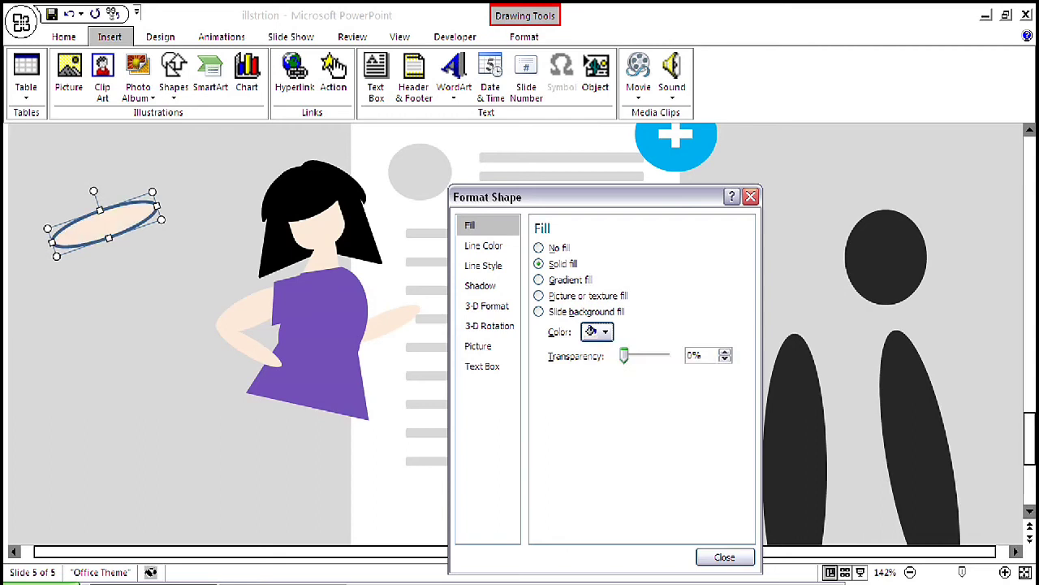
click(485, 245)
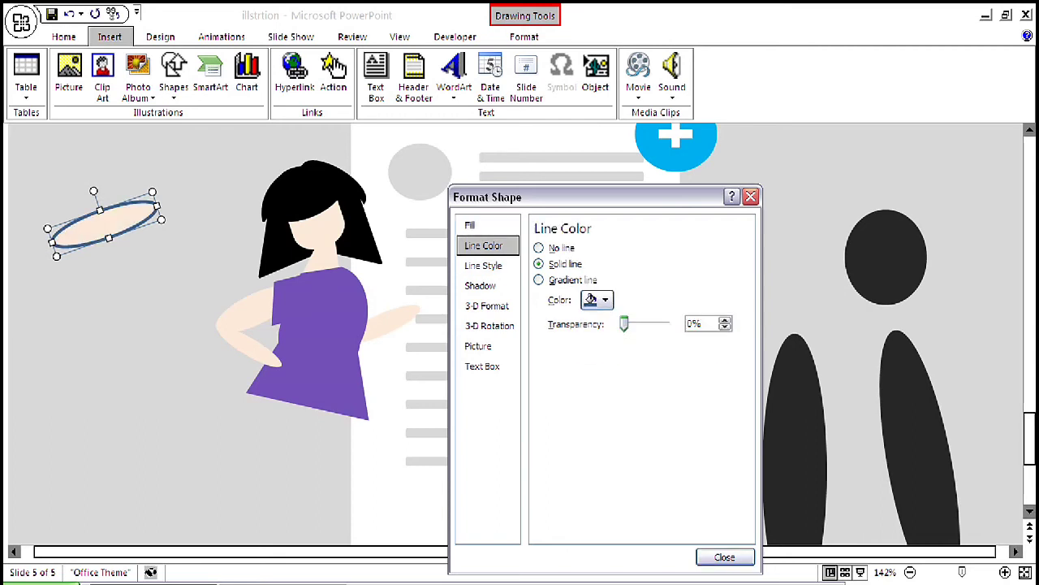
click(538, 248)
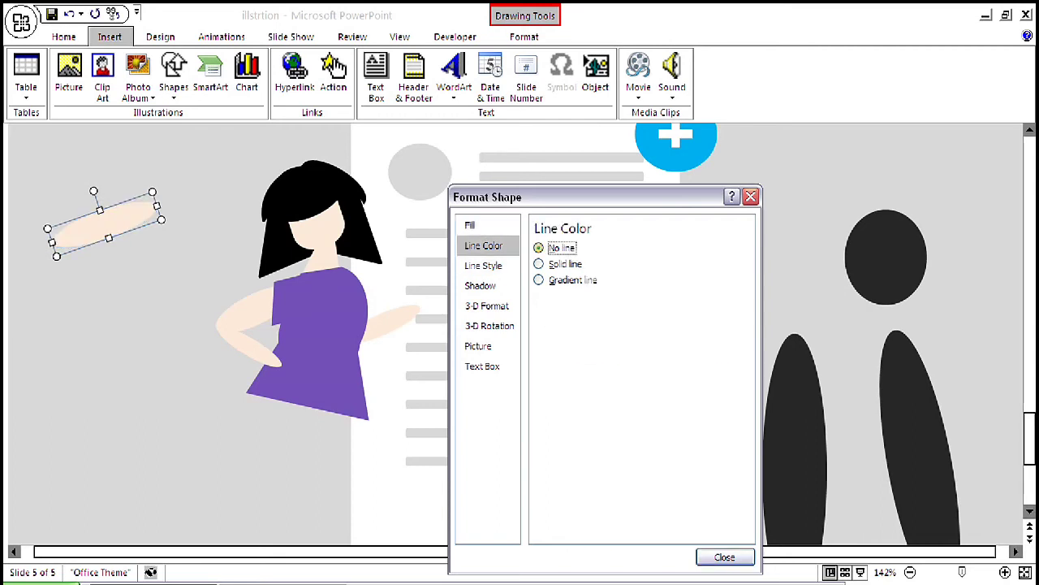
click(154, 325)
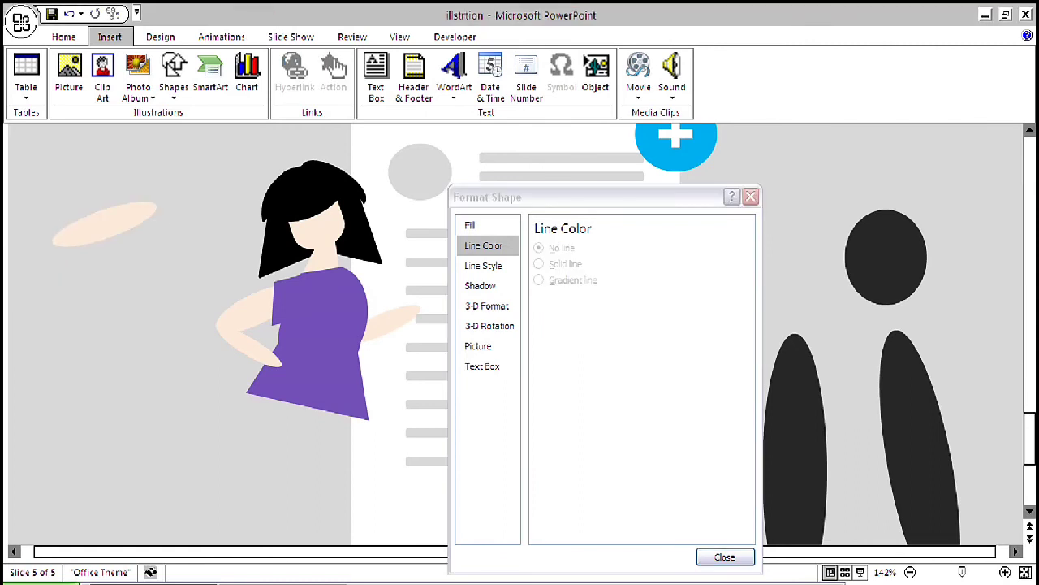
Move the skin-coloured oval over the woman's bent upper arm
click(253, 312)
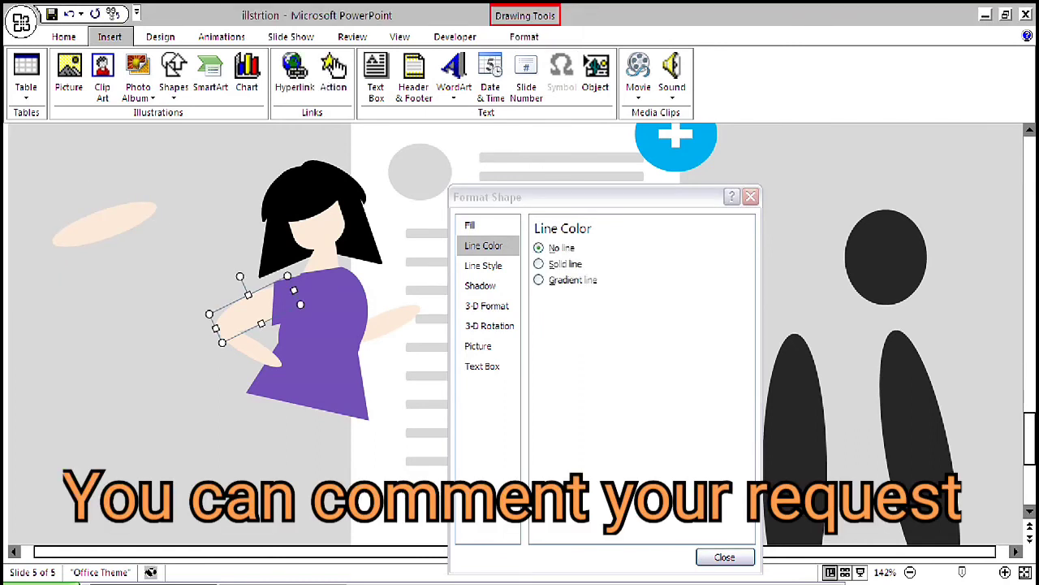
click(105, 224)
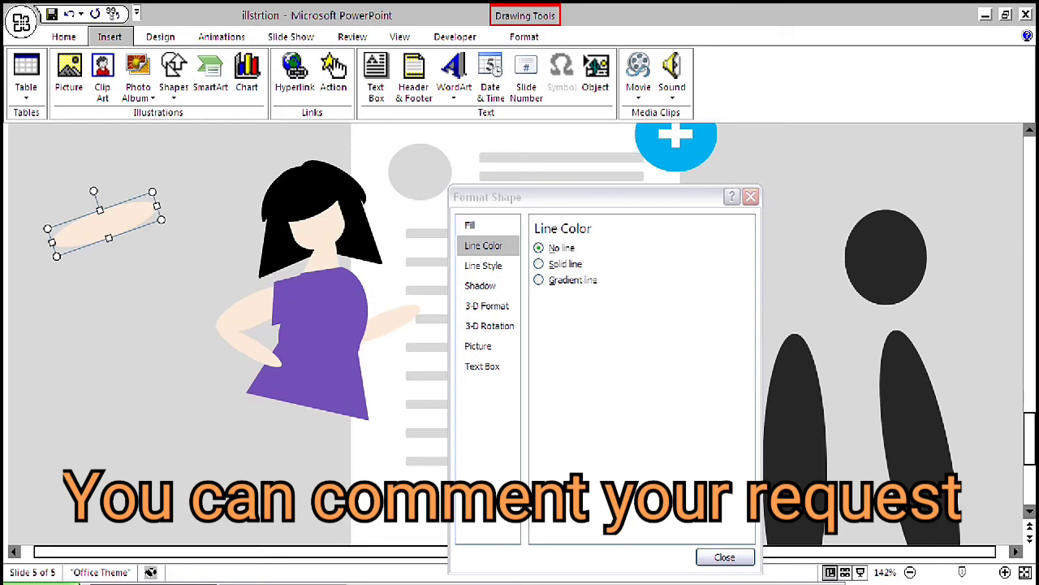
drag(105, 224, 246, 277)
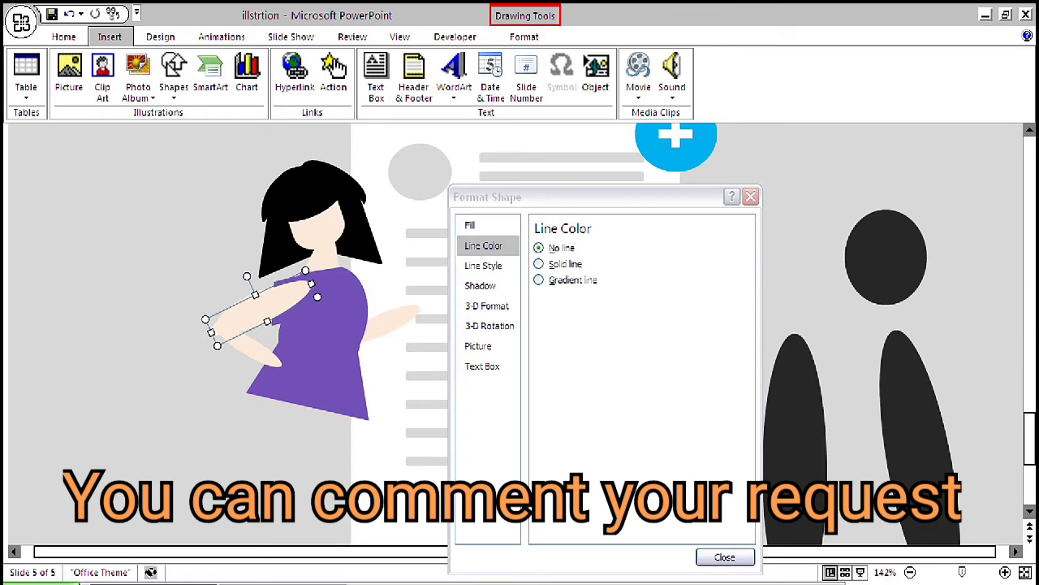
Cut the extra oval covering the bent upper arm and sleeve from the slide
right_click(277, 301)
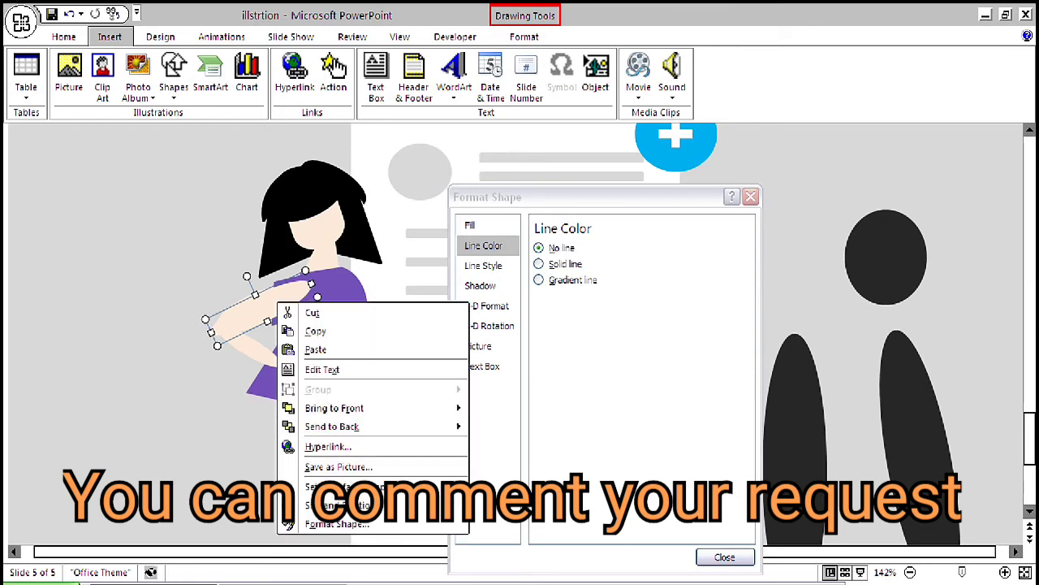
key(Escape)
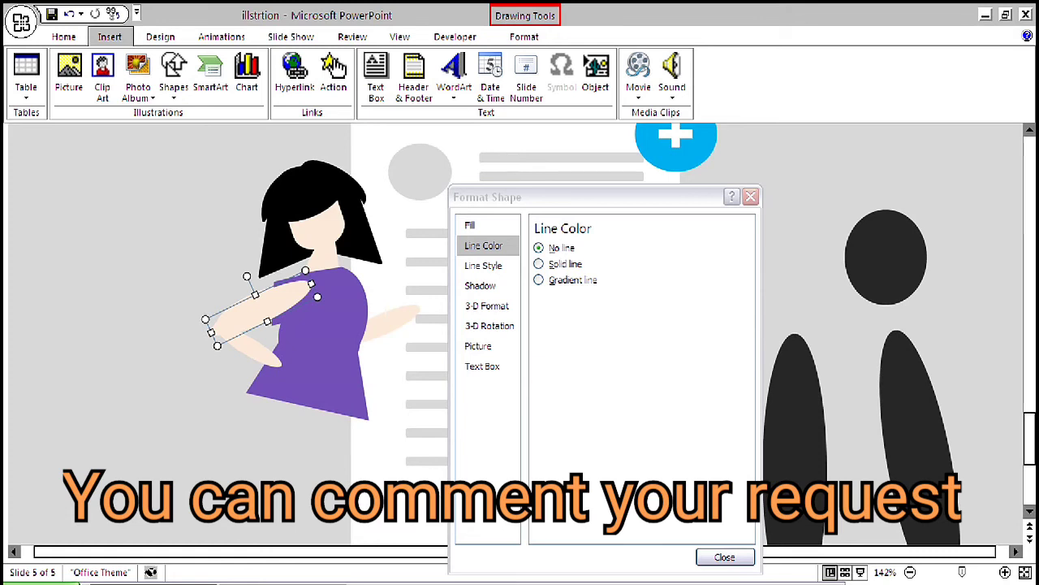
click(524, 37)
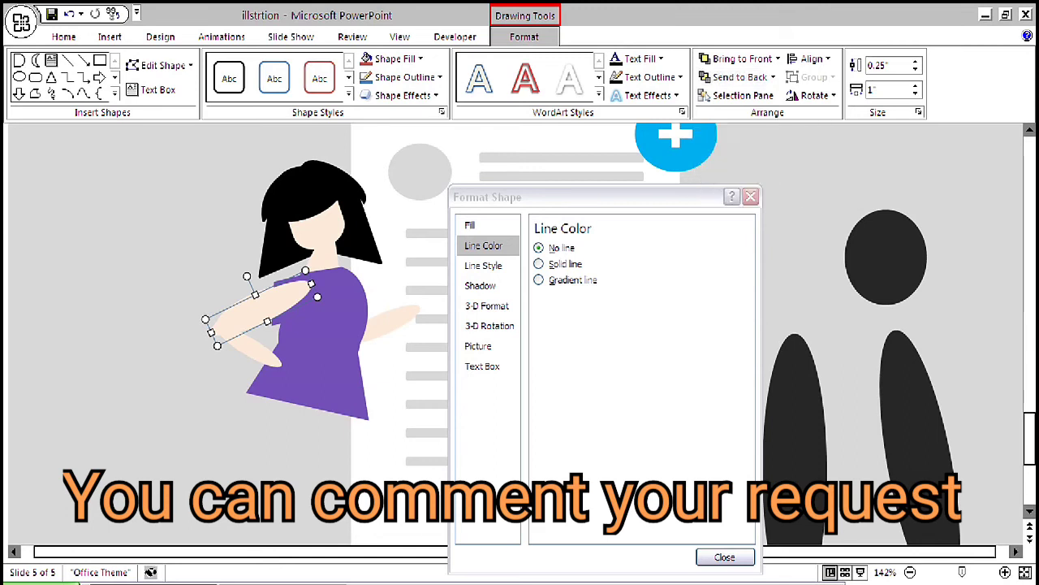
right_click(267, 302)
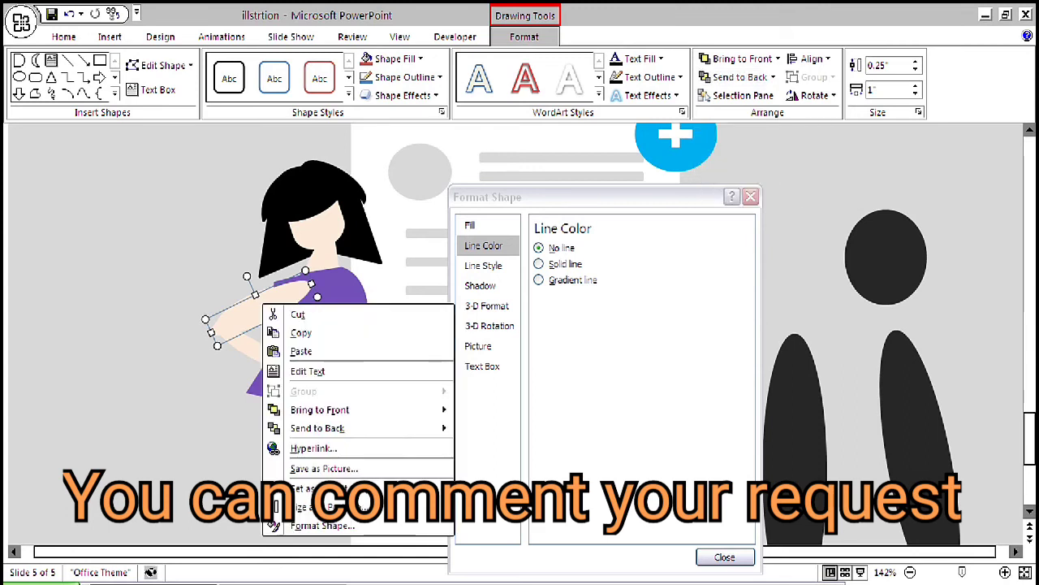
click(286, 314)
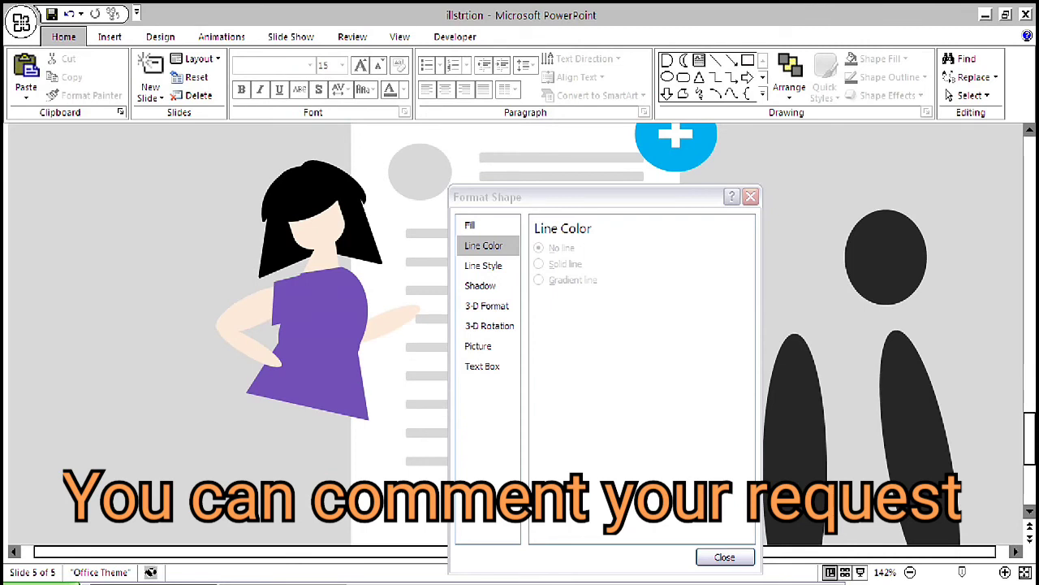
Duplicate the upper arm shape of the bent arm by copying and pasting it
key(ctrl+v)
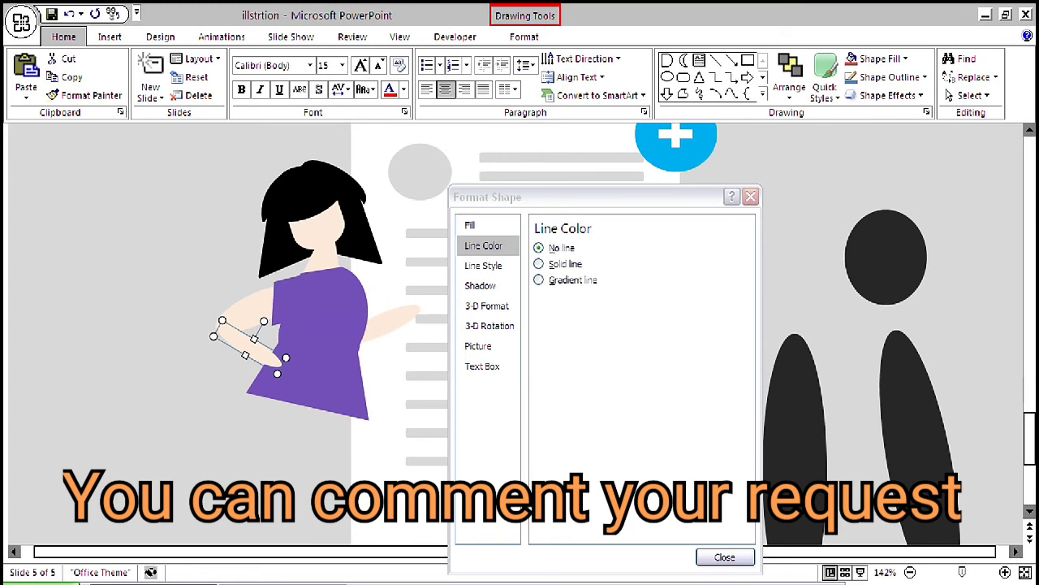
click(249, 309)
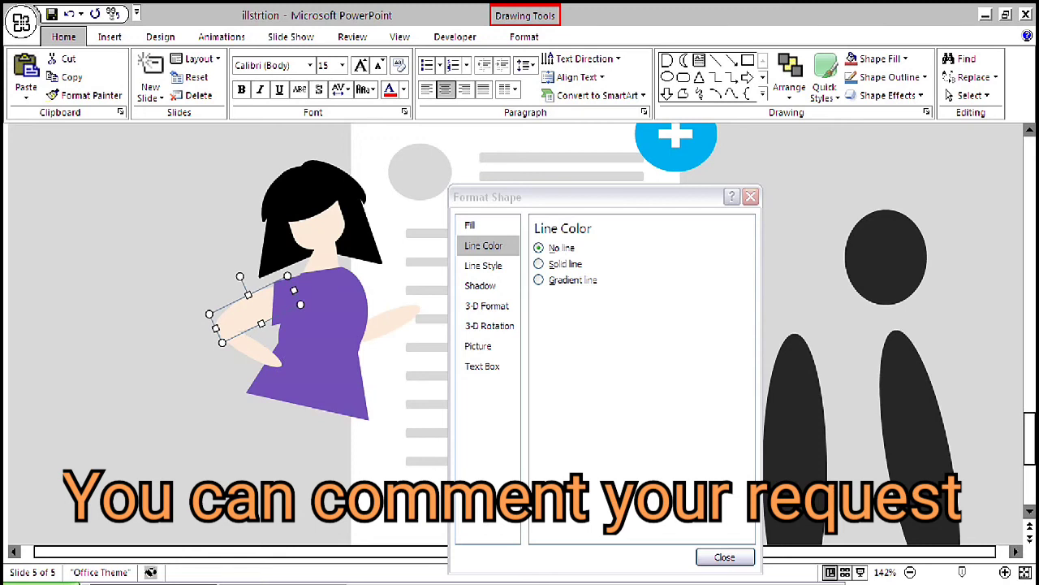
right_click(254, 314)
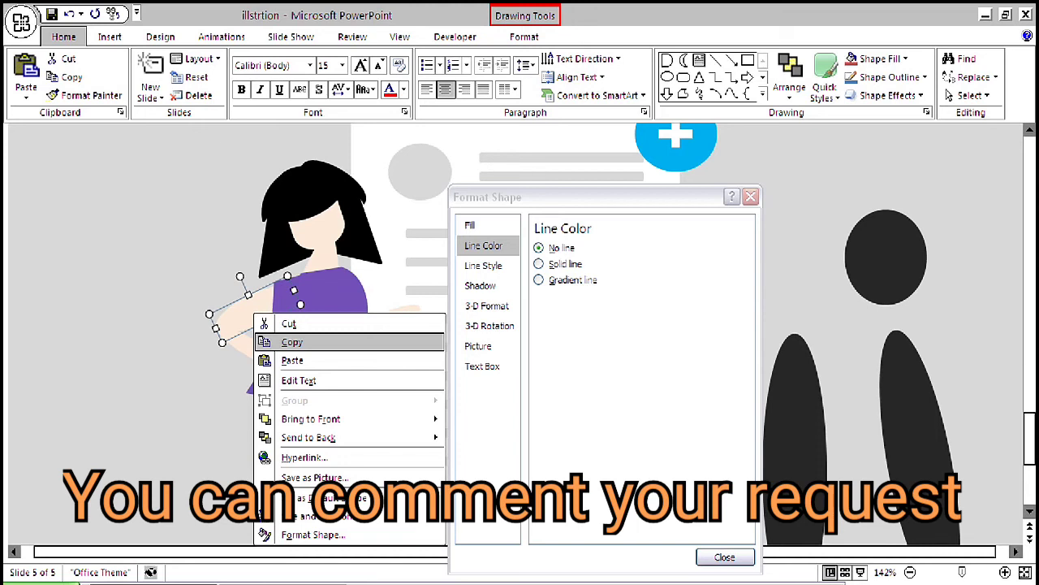
click(292, 342)
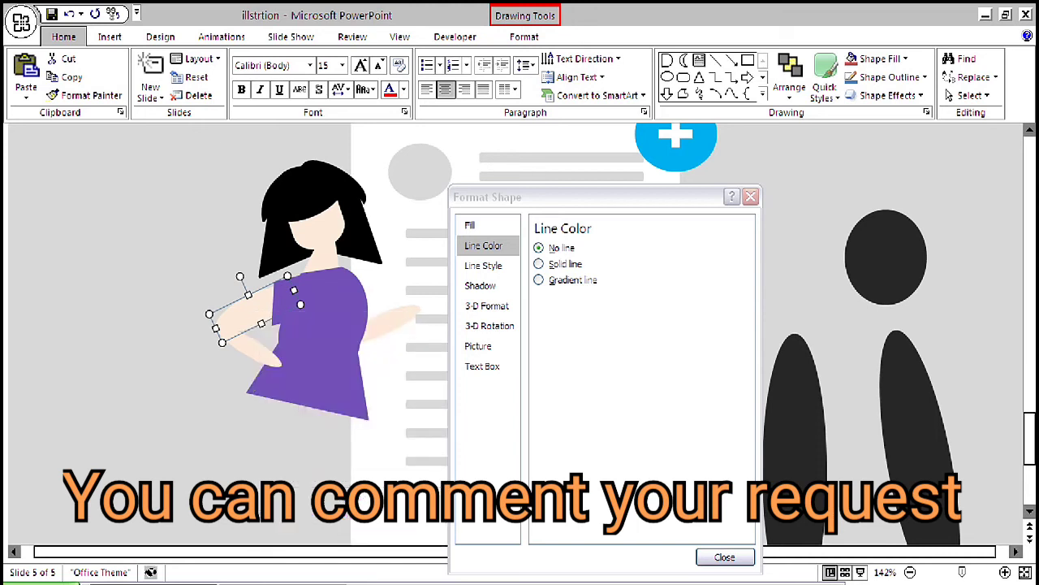
right_click(133, 253)
click(171, 296)
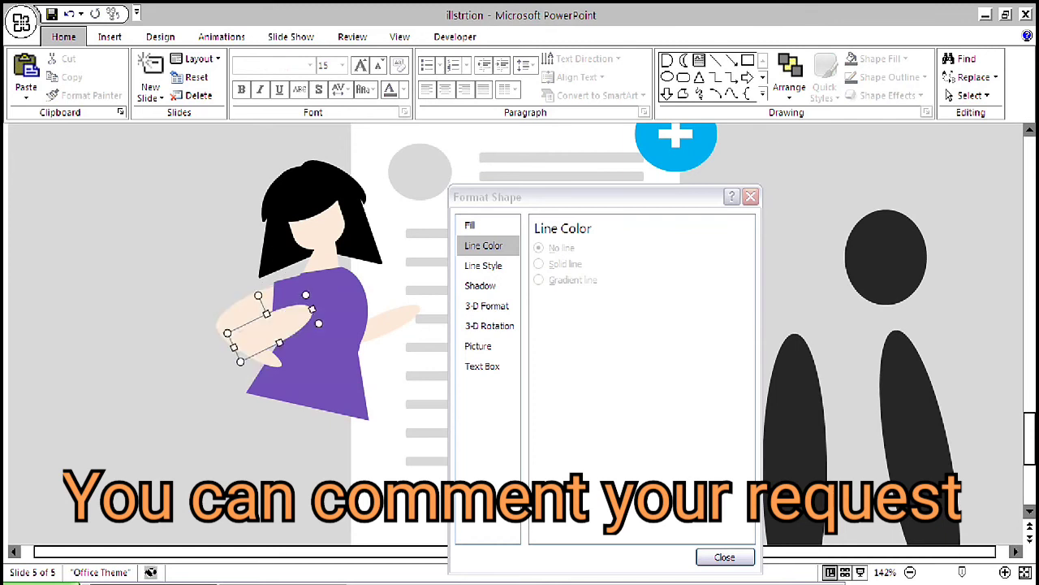
Move the arm copy to the empty area beside the woman, slim and shorten it, and rotate it clockwise to slope like the forearm
drag(273, 328, 128, 302)
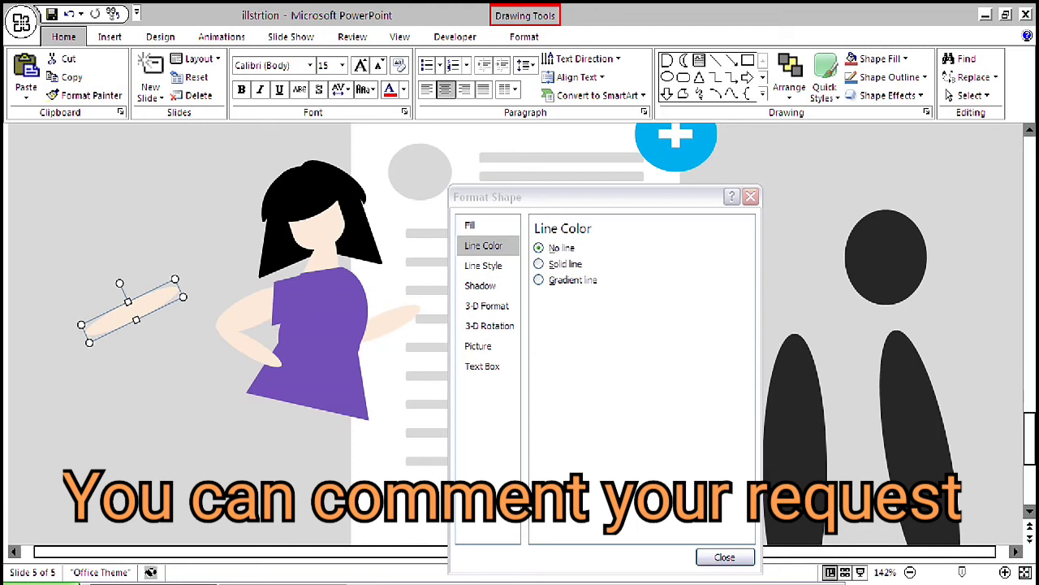
drag(128, 302, 124, 293)
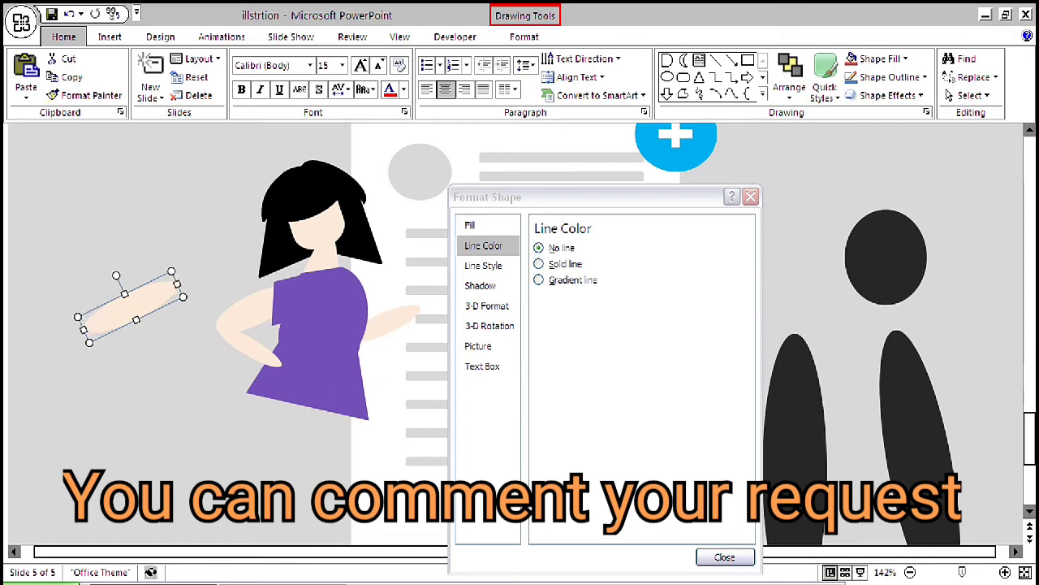
drag(136, 320, 133, 315)
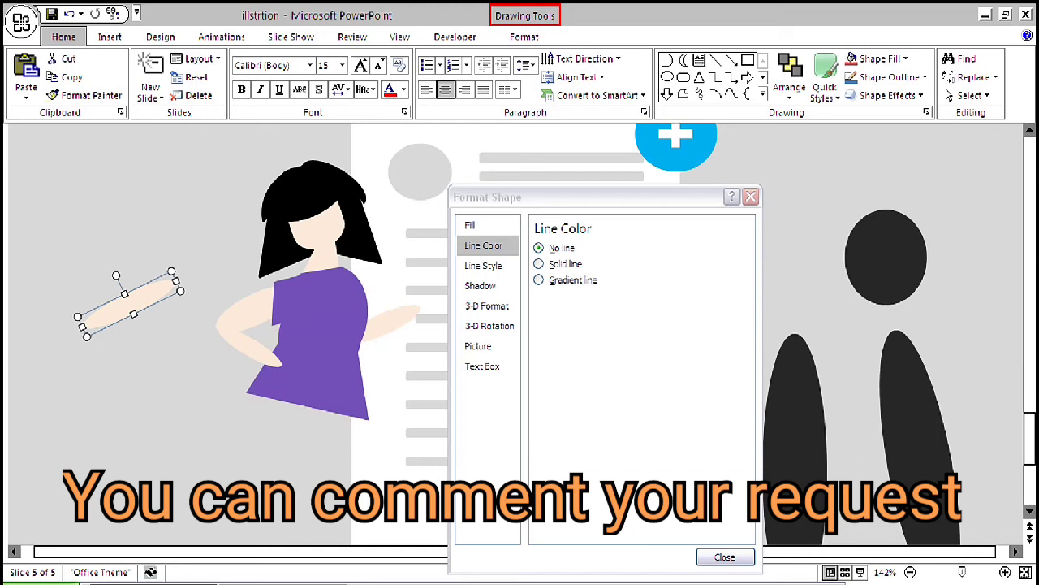
drag(116, 276, 144, 277)
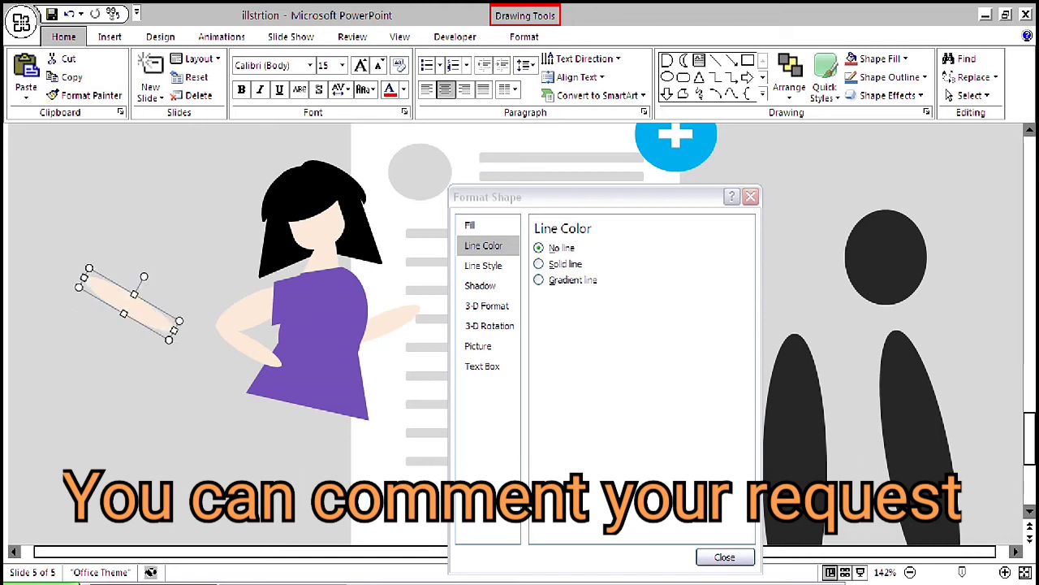
drag(84, 277, 95, 284)
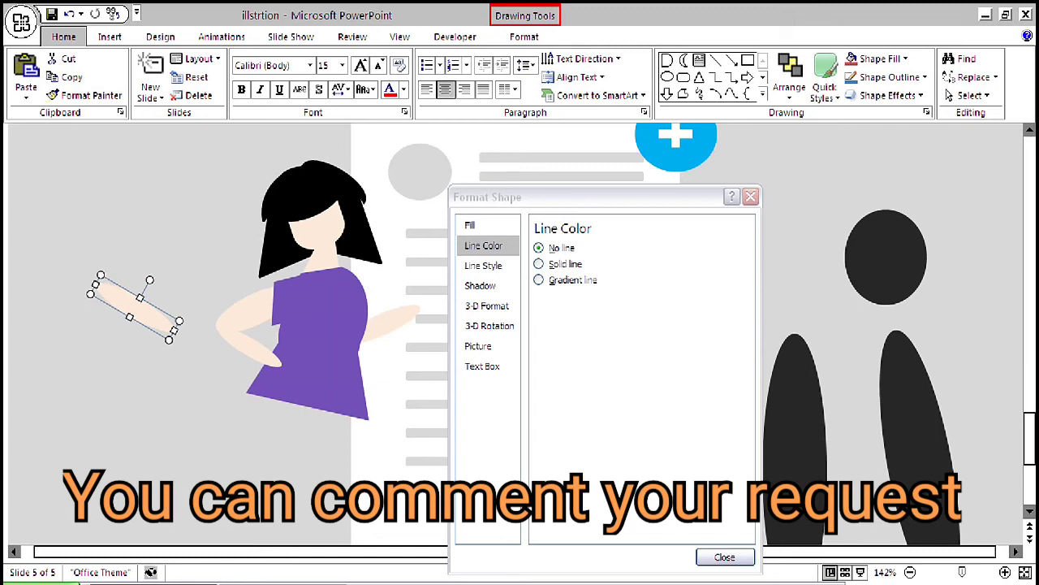
Place the reshaped arm copy over the bent arm's forearm, running from the elbow to the hip, and deselect it
drag(134, 307, 247, 346)
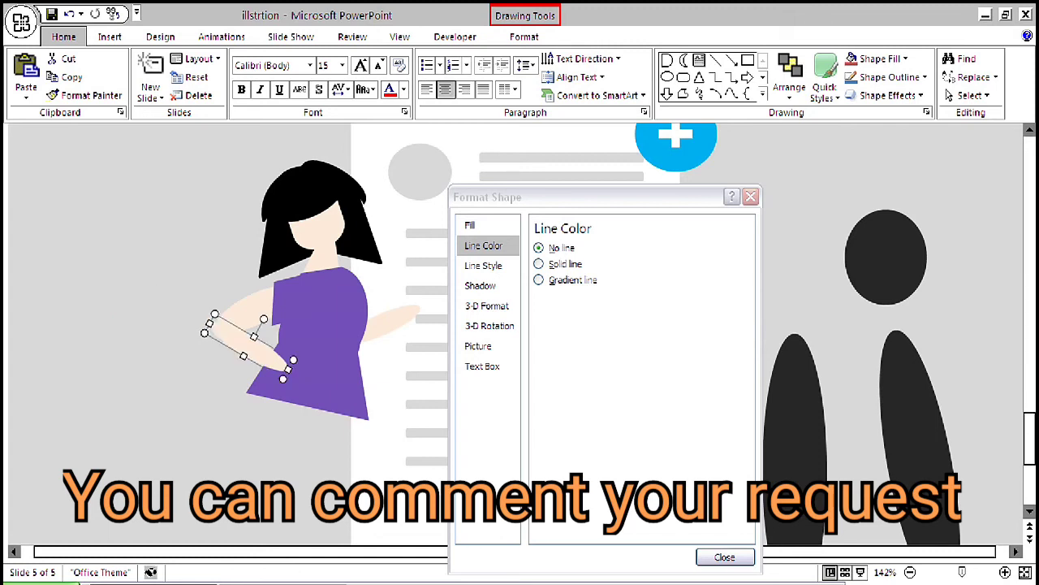
drag(249, 346, 66, 318)
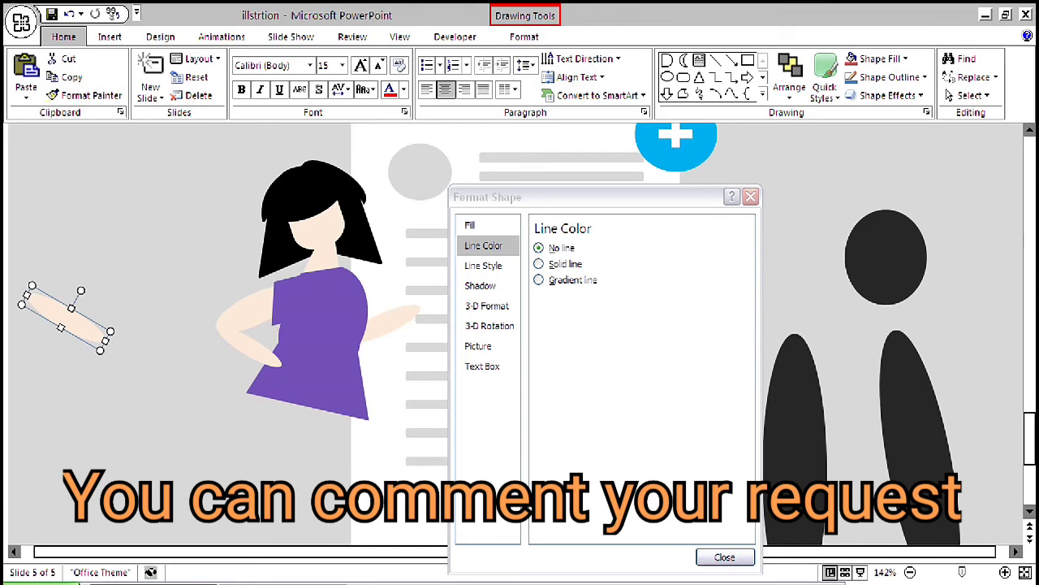
drag(66, 318, 248, 337)
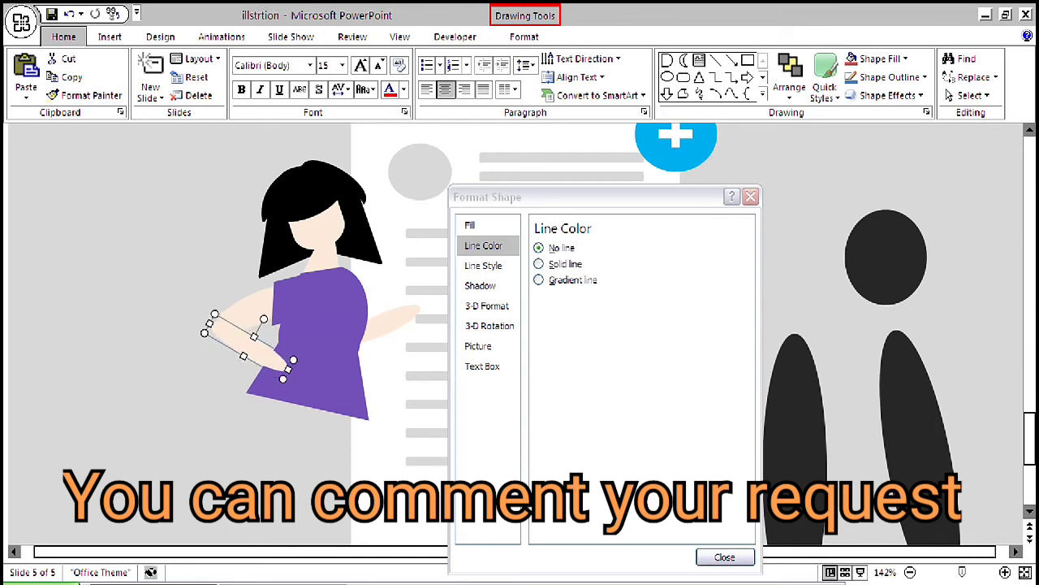
key(Escape)
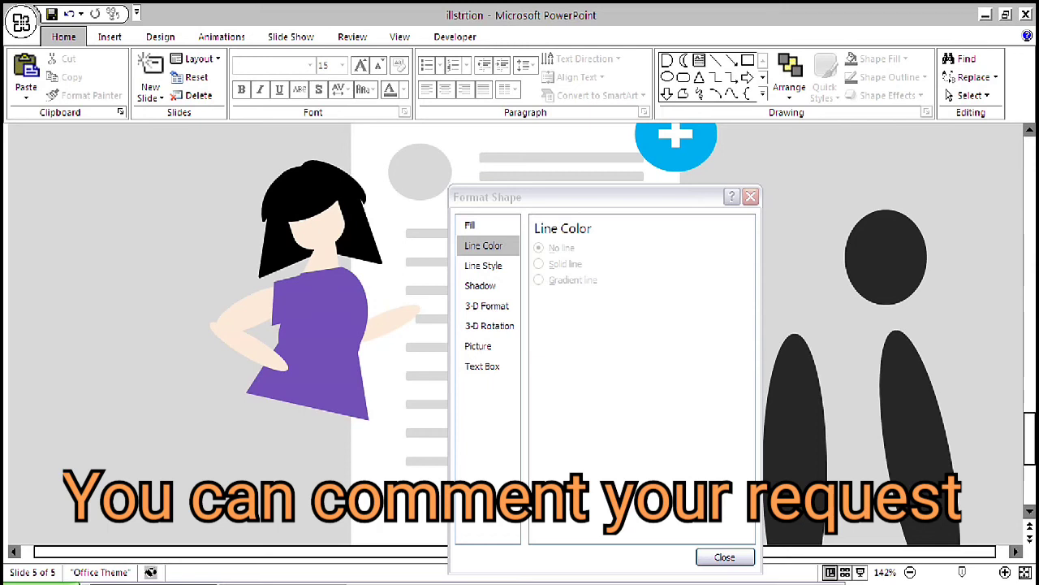
Cut the duplicate forearm shape lying on top of the bent arm from the slide
click(249, 346)
right_click(254, 345)
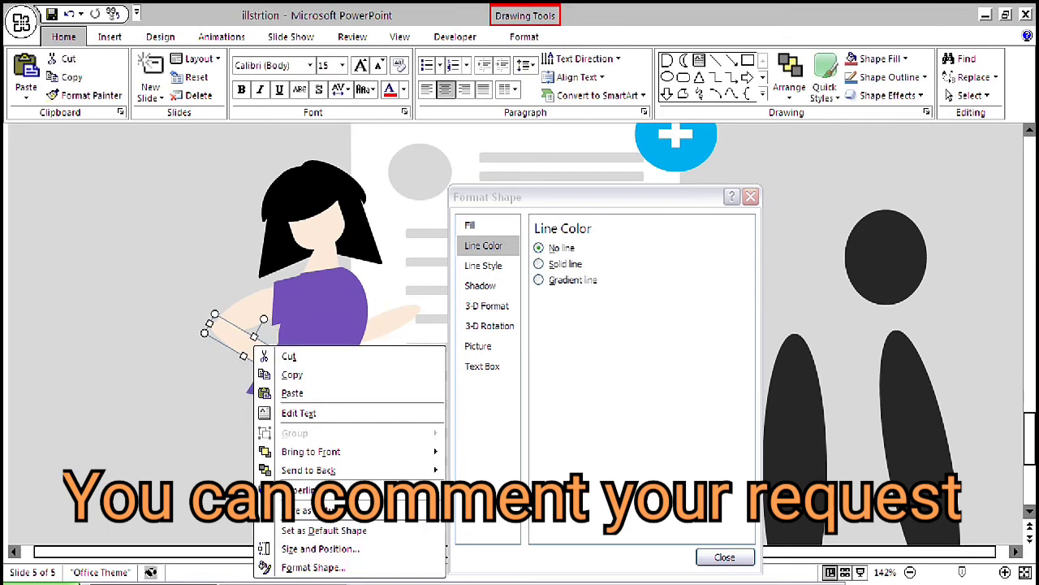
click(289, 356)
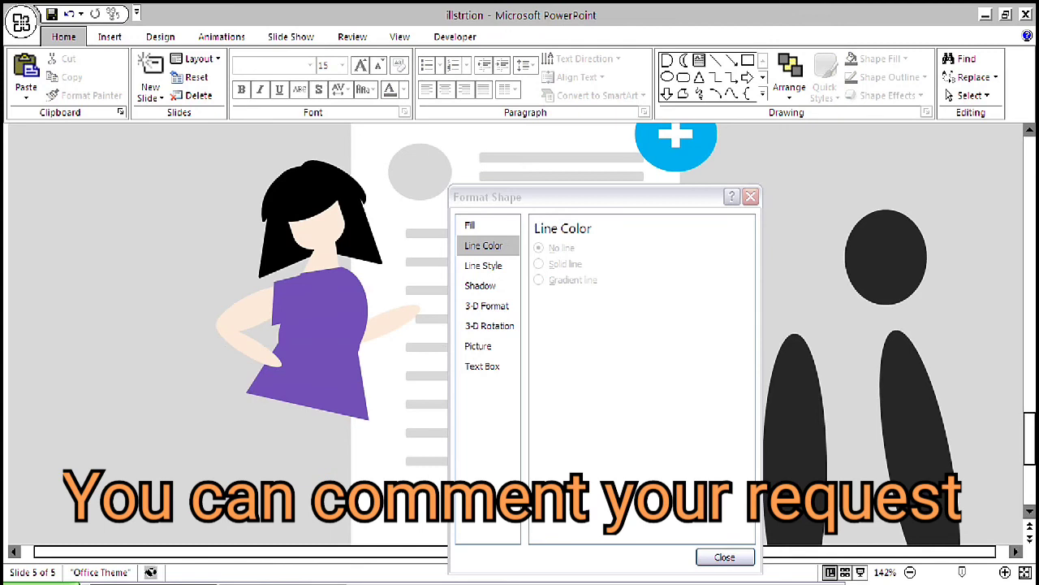
click(250, 346)
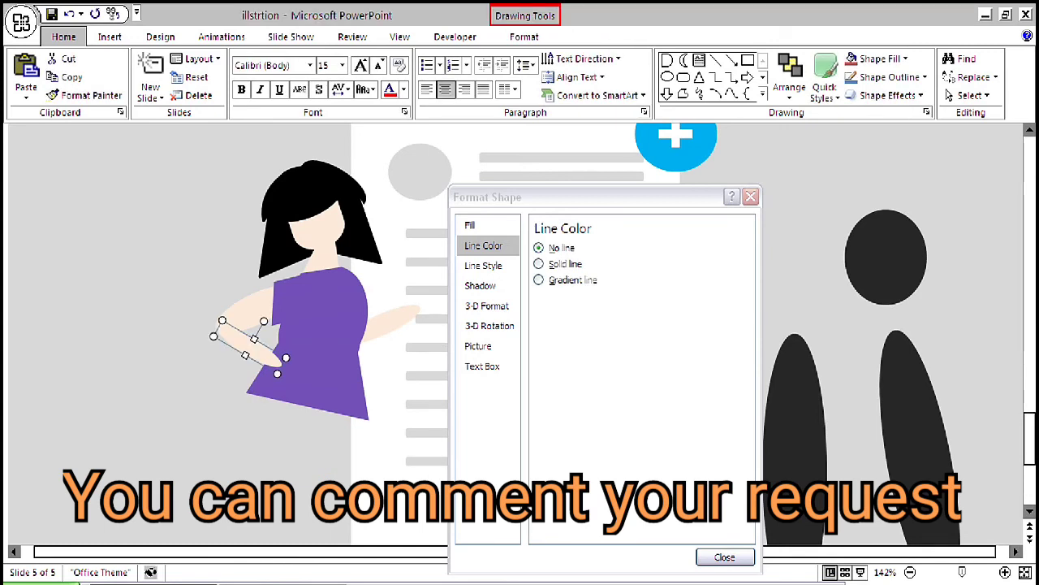
right_click(249, 345)
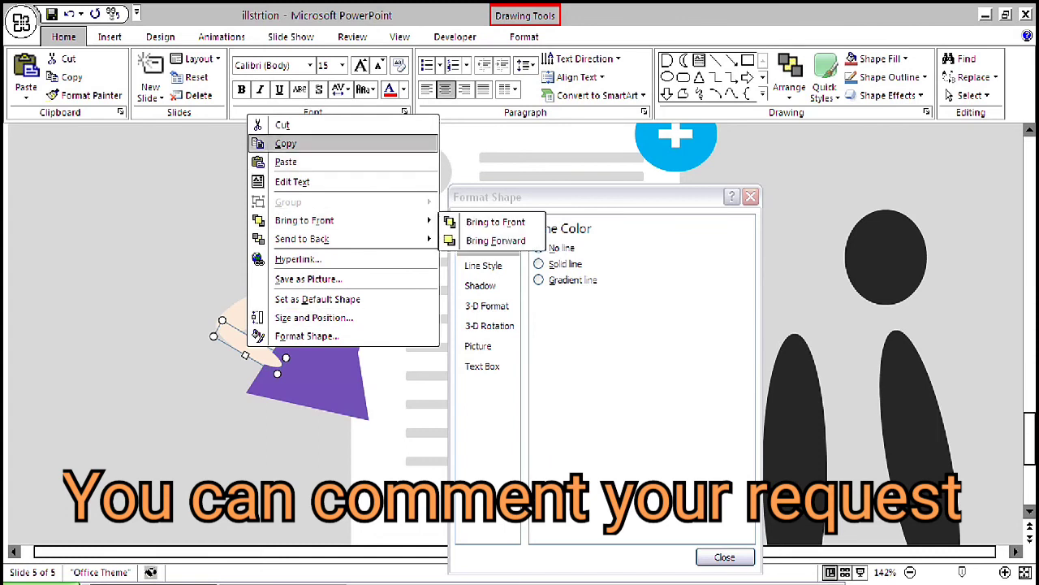
click(286, 143)
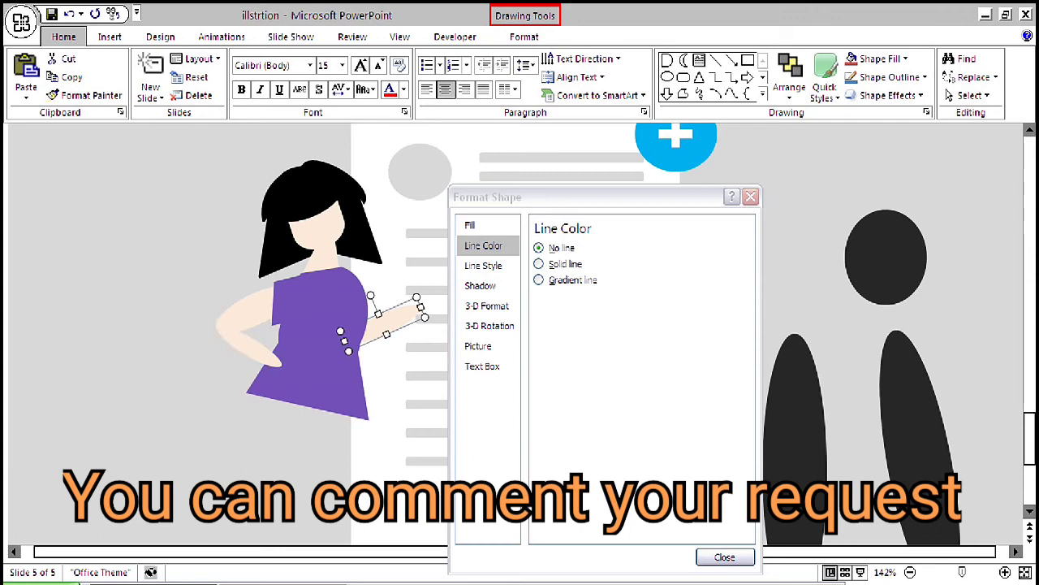
right_click(396, 324)
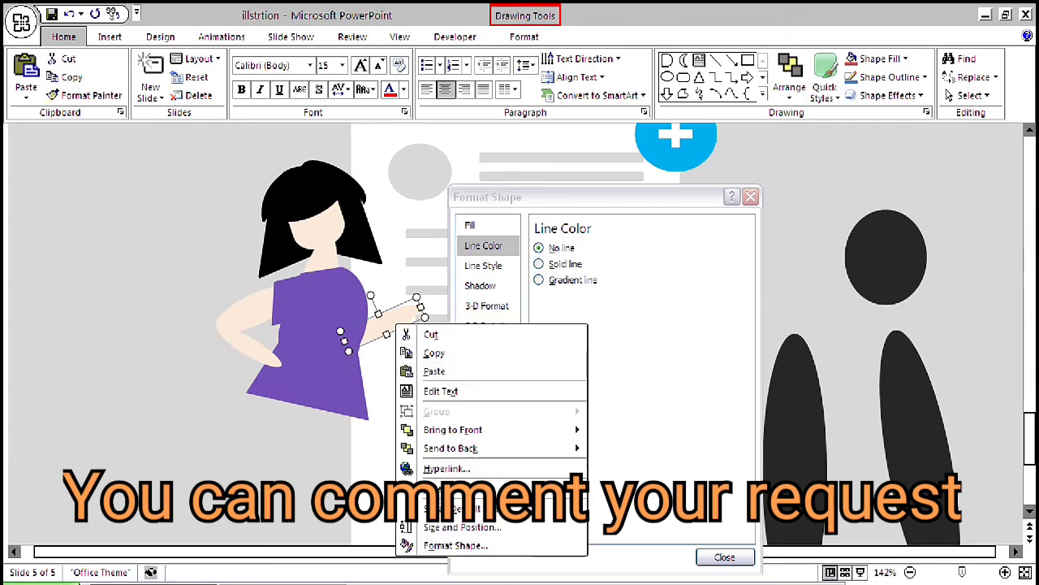
key(Escape)
key(Escape)
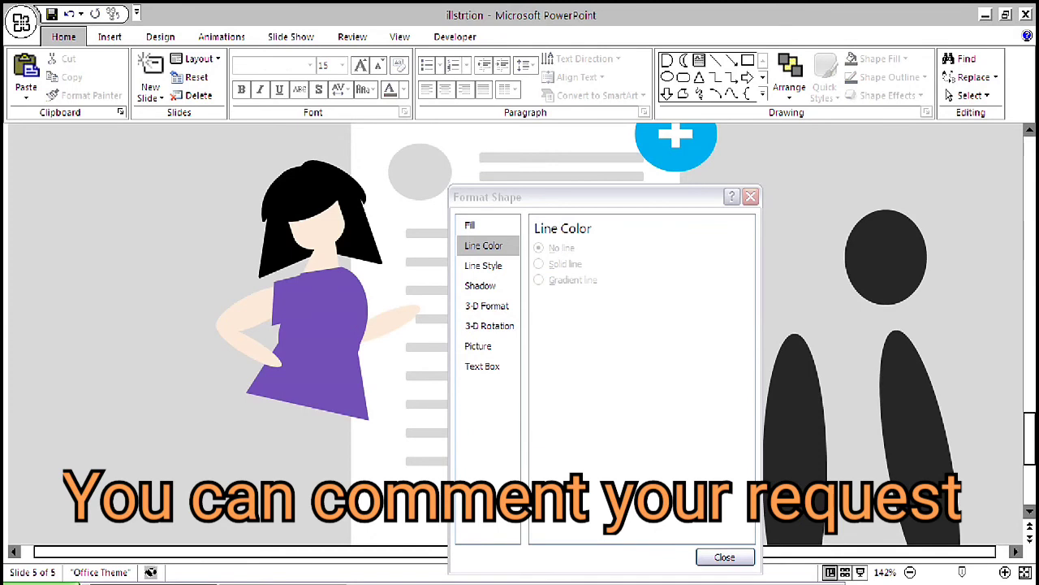
click(393, 322)
key(Escape)
Close the shape formatting window, place the upright dark oval under the purple top as the leg below the bent arm, and tilt it slightly clockwise
click(724, 556)
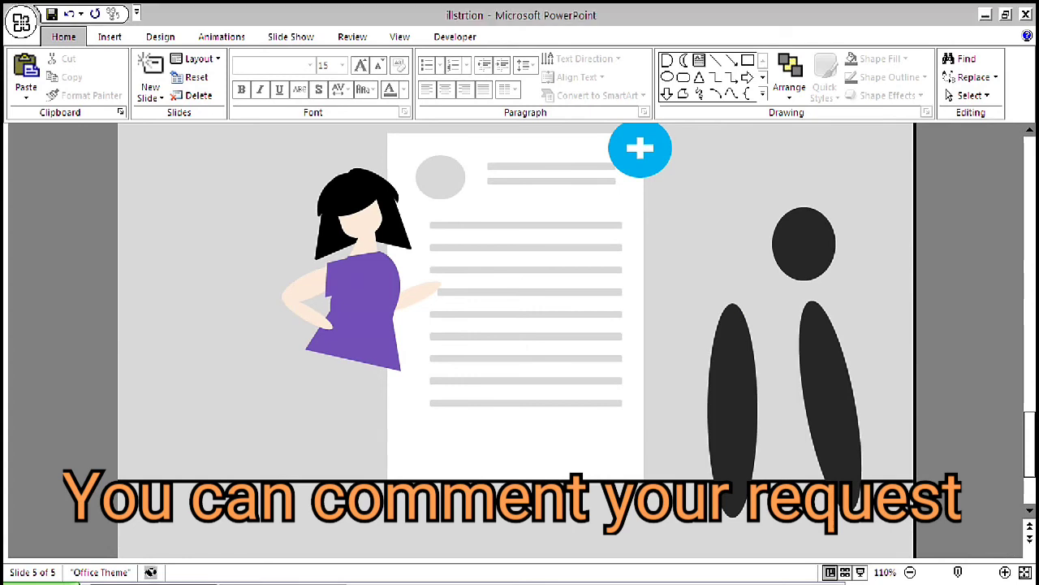
click(733, 410)
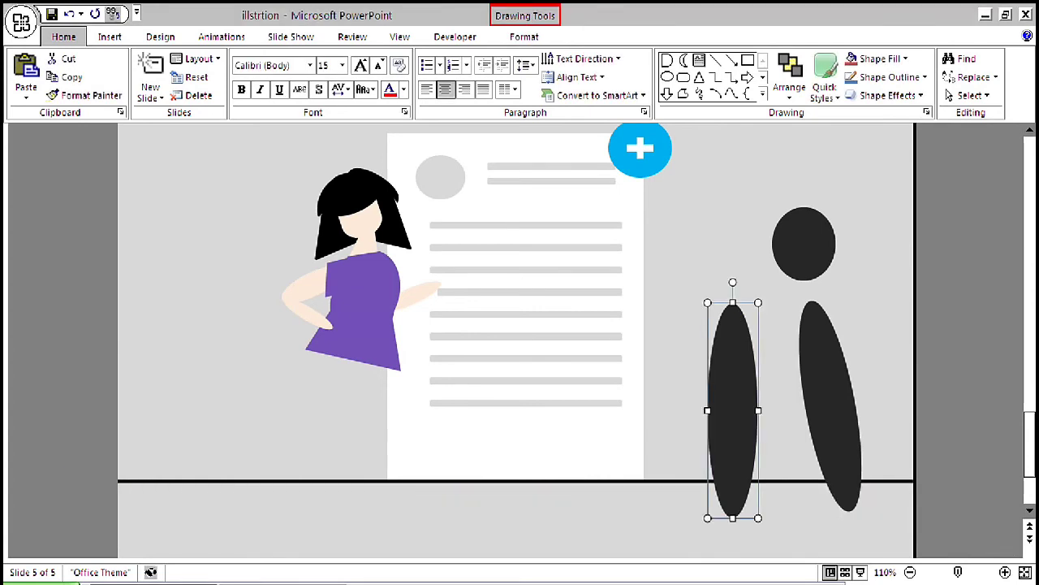
drag(733, 410, 390, 440)
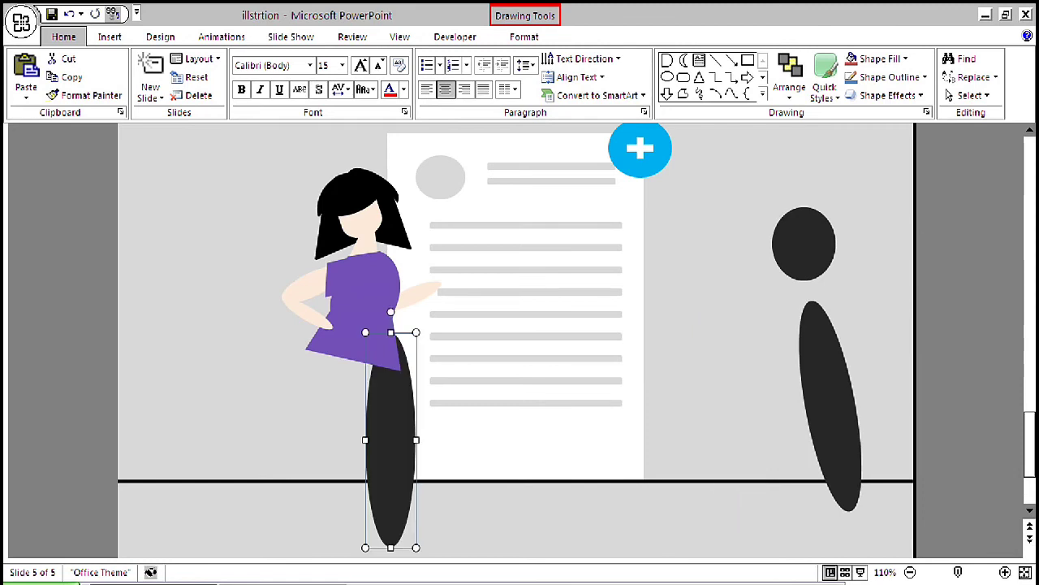
drag(391, 439, 334, 439)
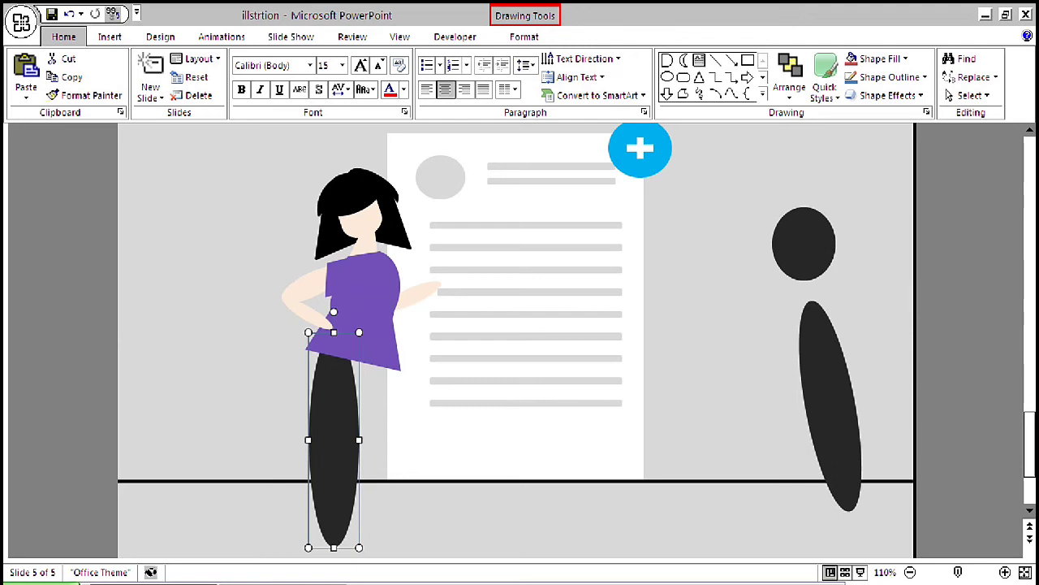
drag(334, 312, 341, 312)
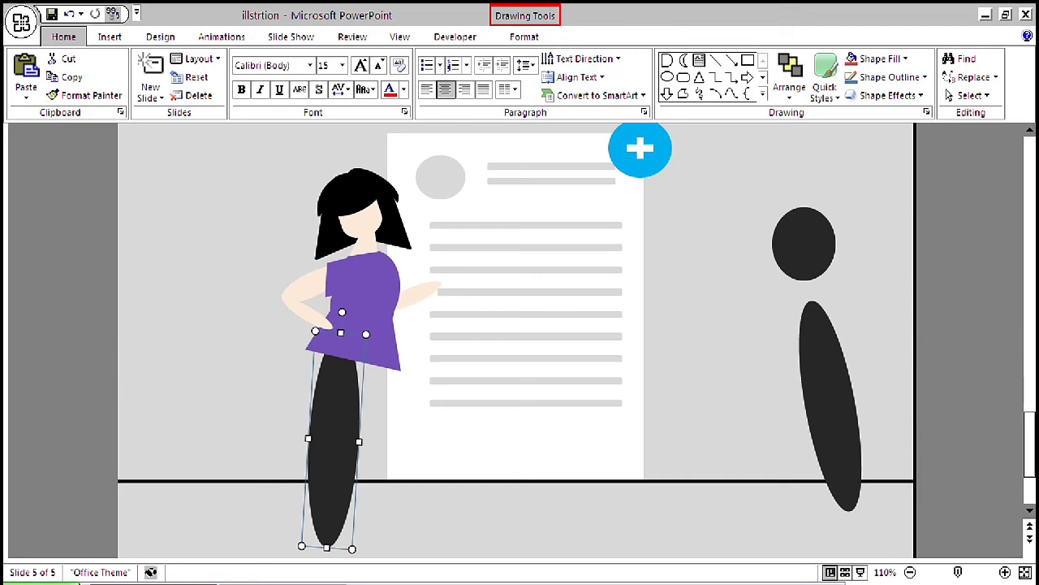
Move the slanted dark oval under the purple top beside the first leg as the second leg, and nudge it up slightly to level the legs' lower ends
click(830, 406)
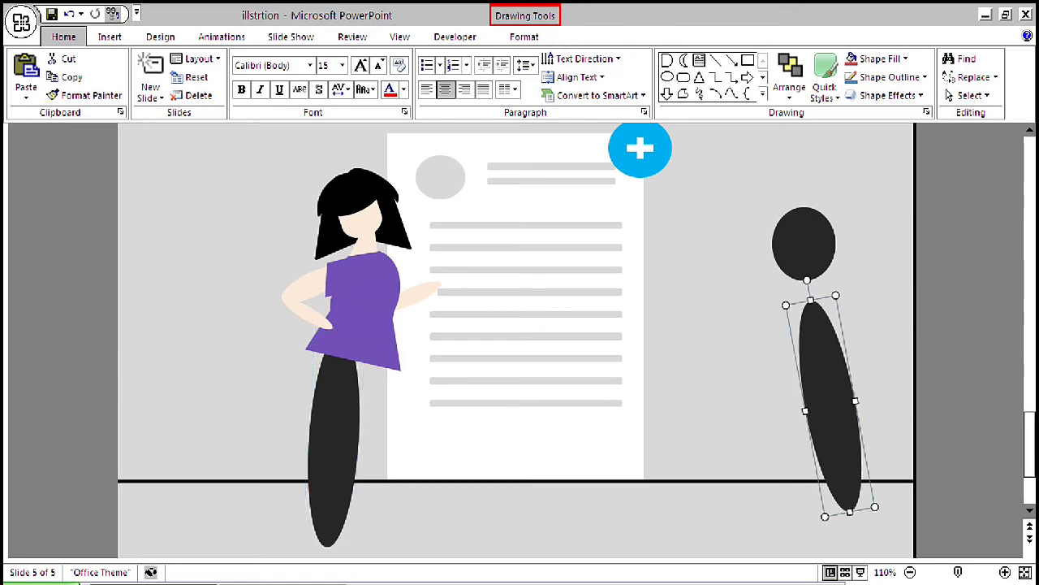
drag(830, 406, 539, 442)
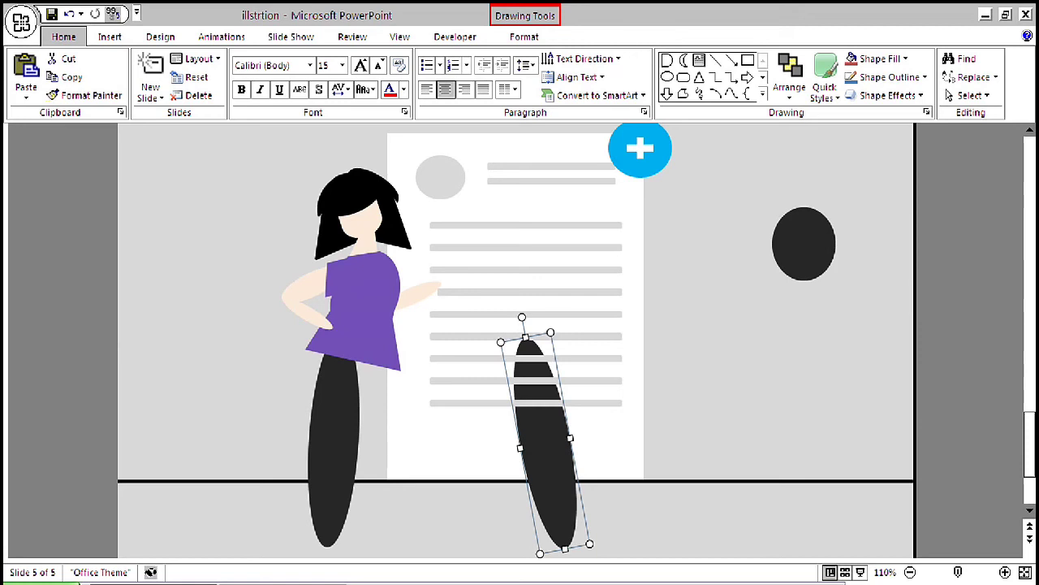
drag(544, 439, 390, 451)
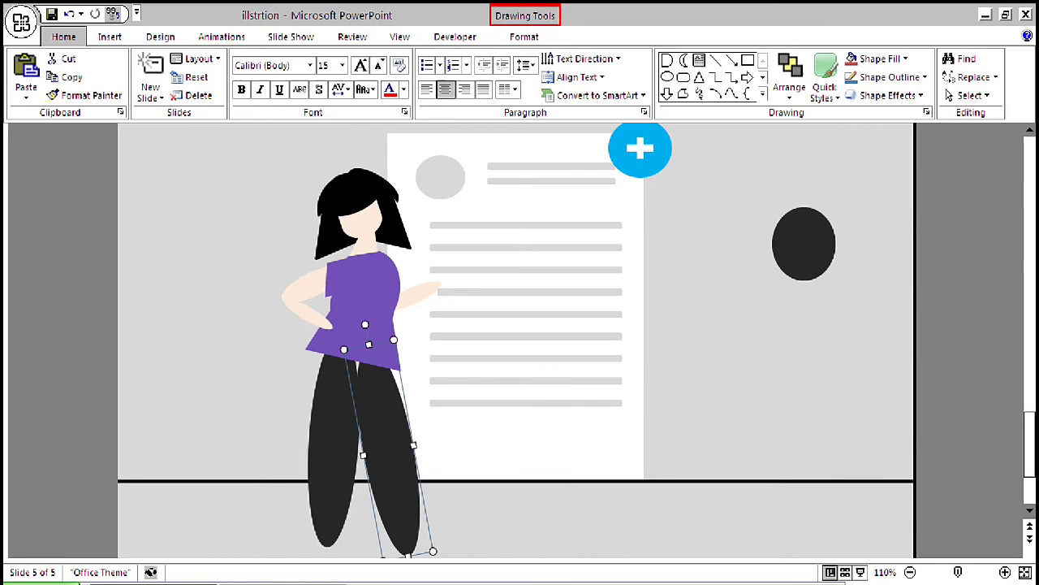
key(Escape)
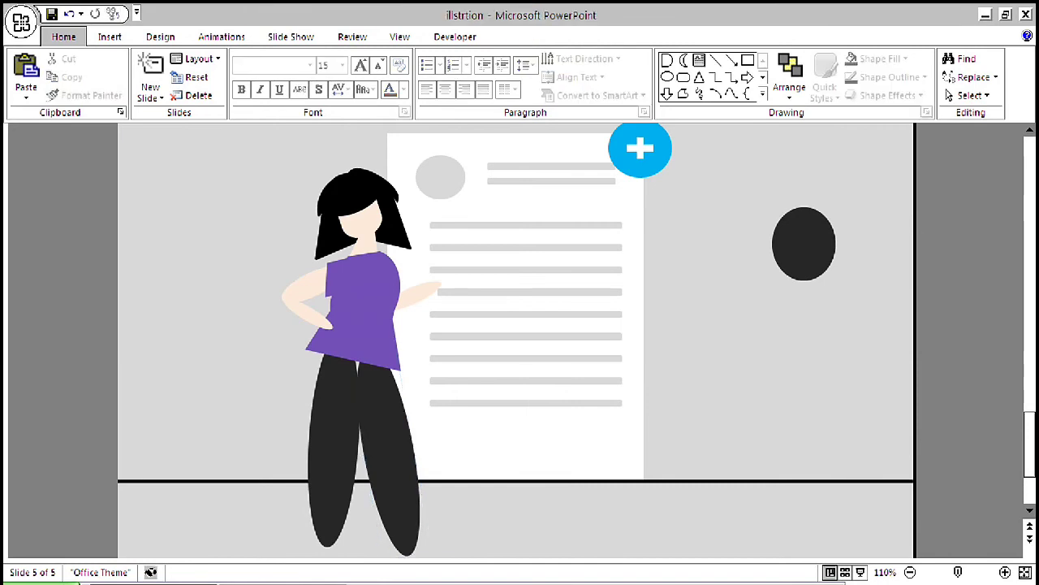
click(390, 454)
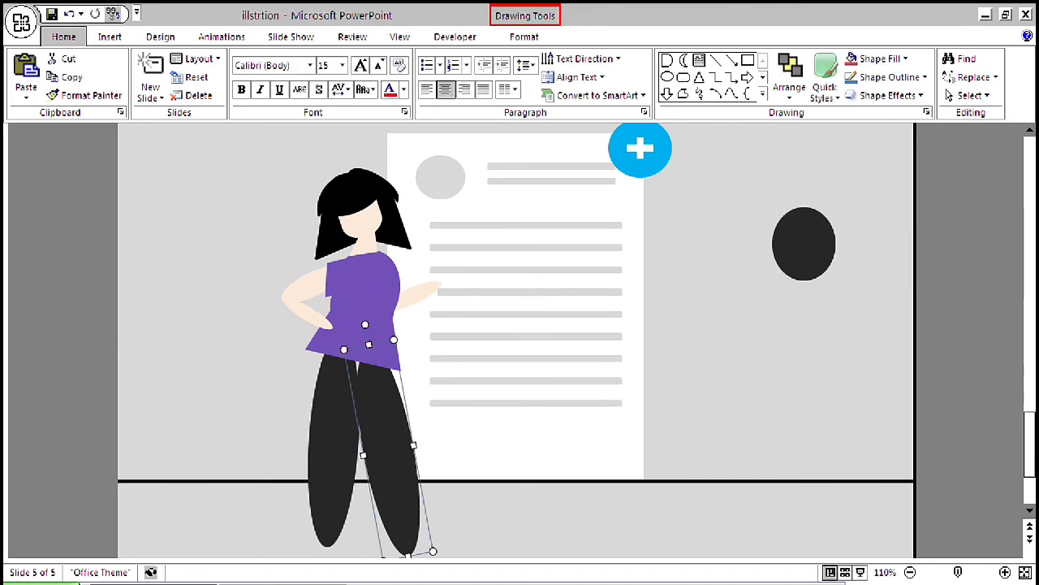
key(Escape)
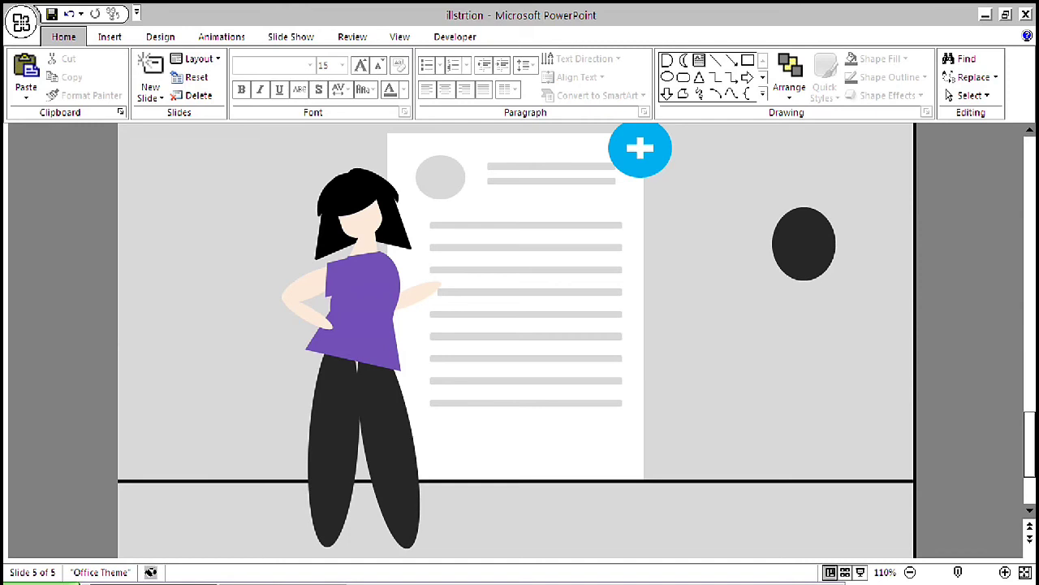
click(396, 454)
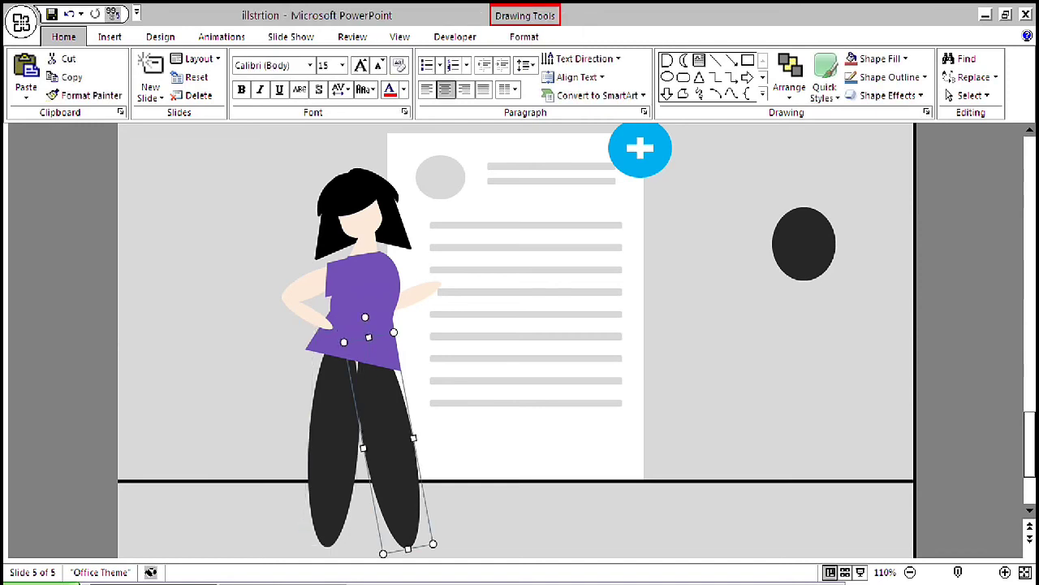
key(Escape)
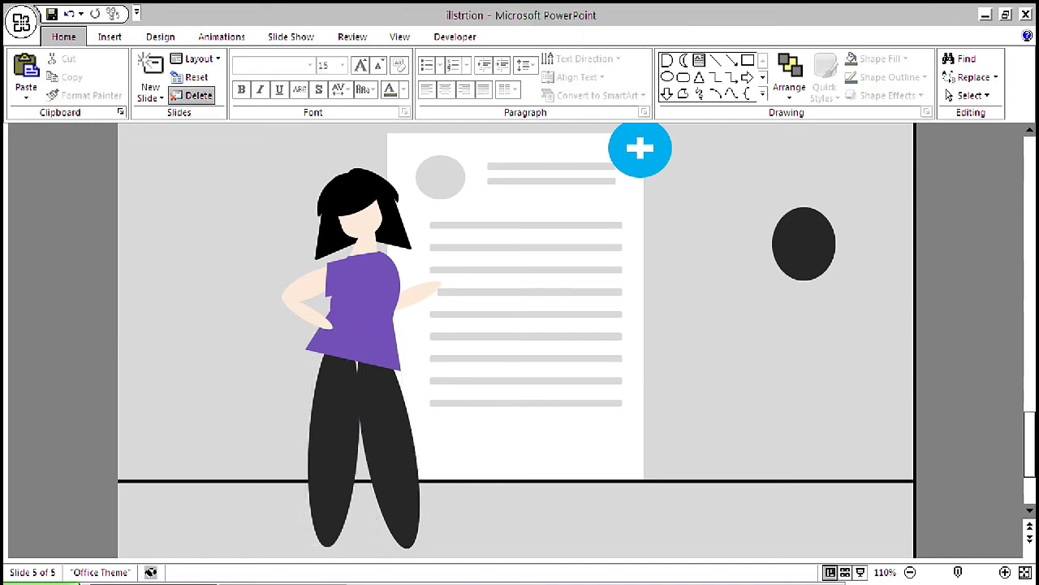
Draw a tall, narrow oval in the empty area beside the woman and lengthen it downward, trimming its upper end slightly
click(110, 36)
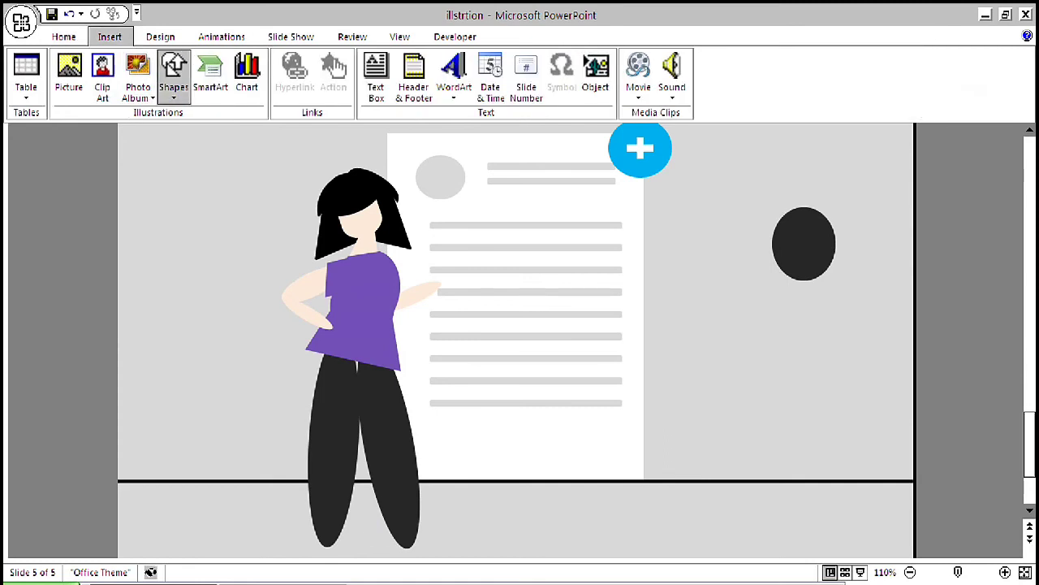
click(173, 75)
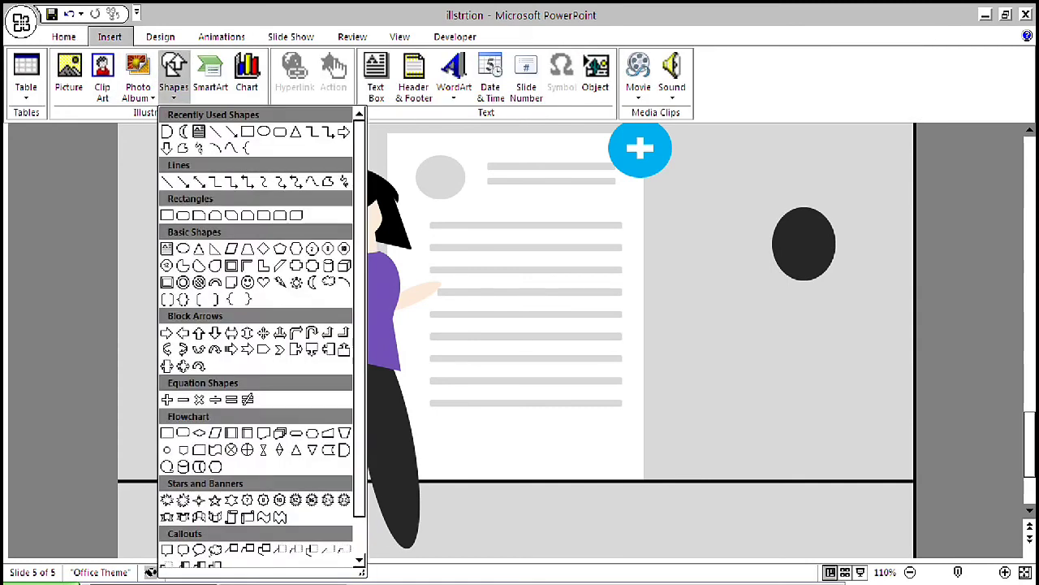
click(263, 131)
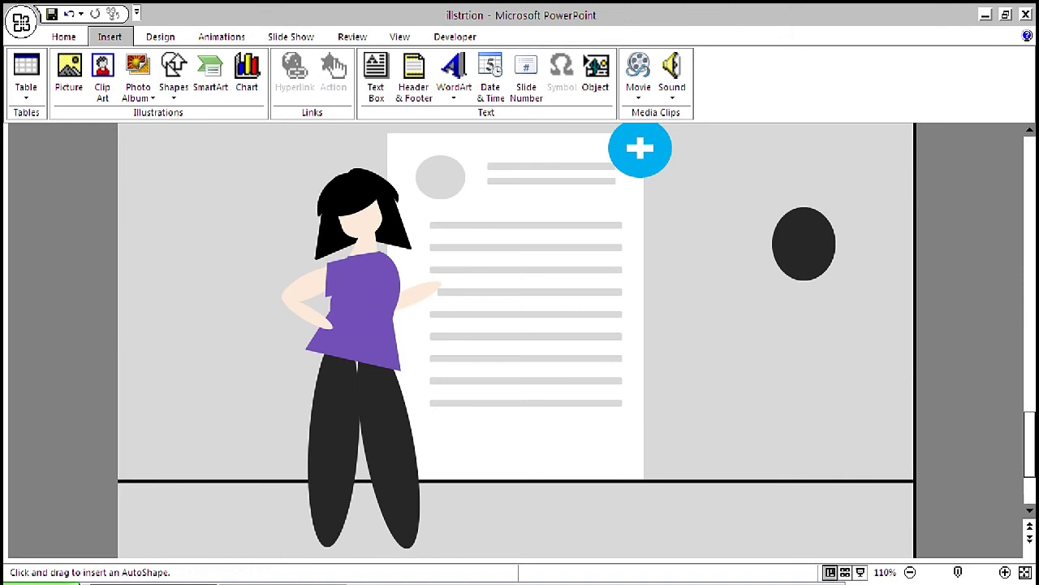
drag(187, 198, 231, 355)
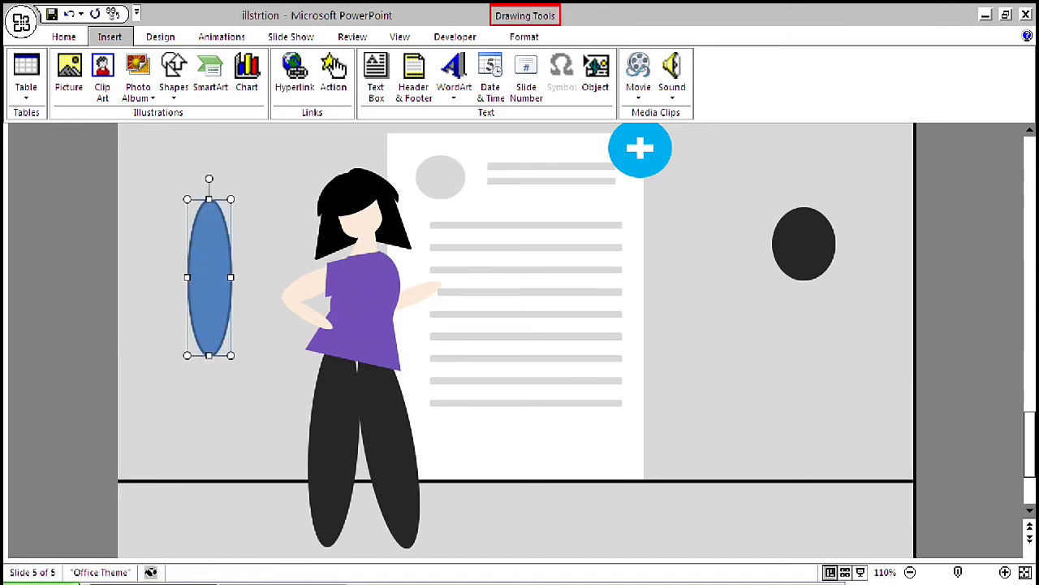
drag(209, 355, 208, 450)
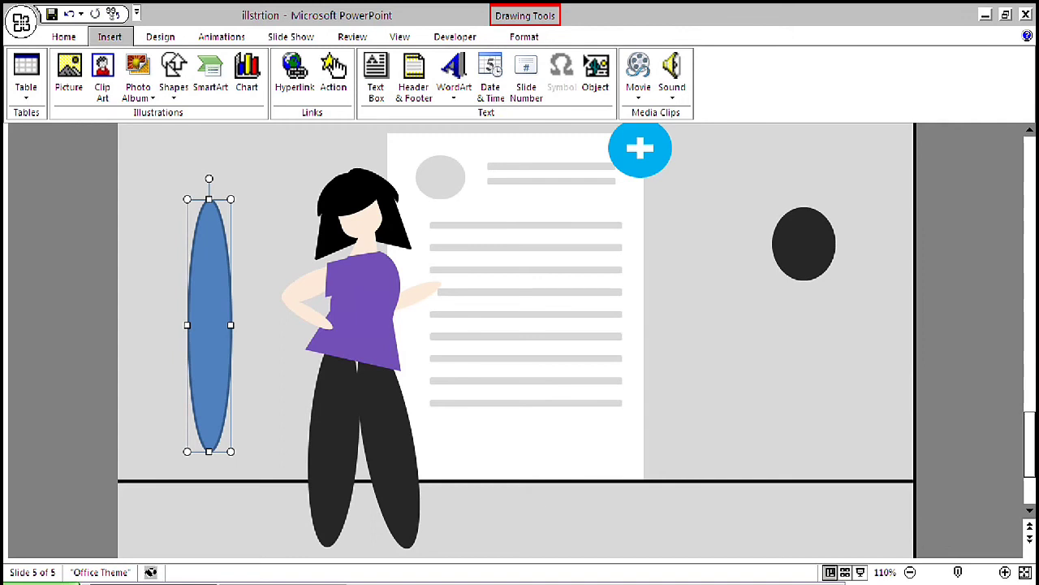
drag(209, 199, 208, 214)
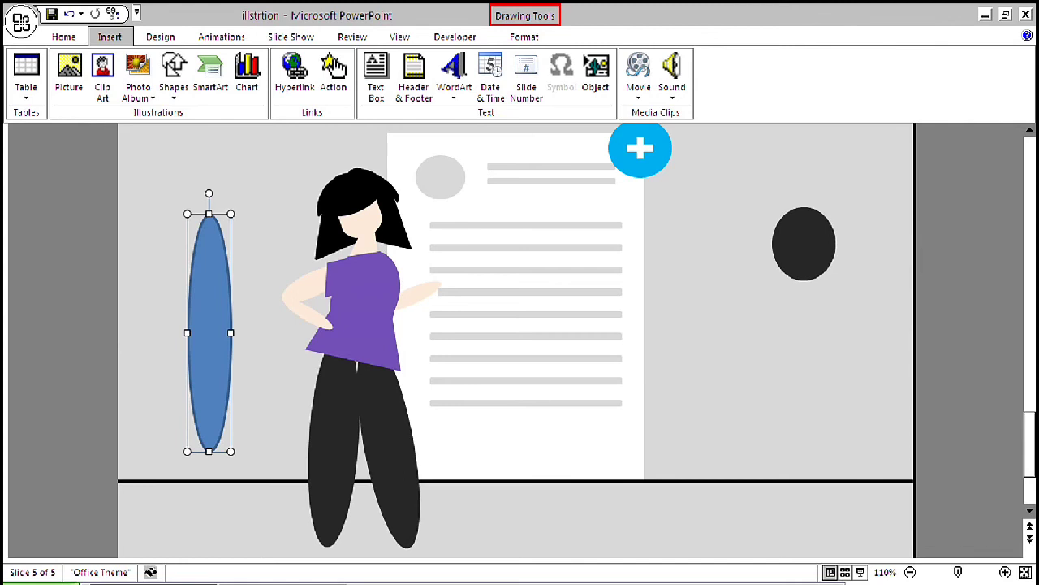
Move the blue oval next to the leg below the bent arm and shorten it to roughly the leg's height, with their lower ends level
drag(208, 333, 280, 436)
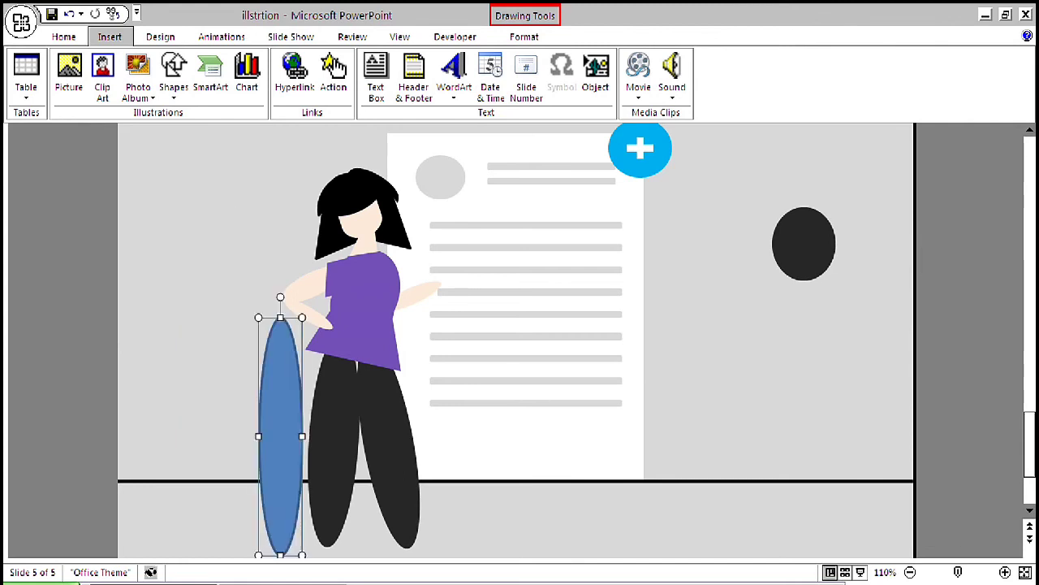
drag(280, 318, 280, 340)
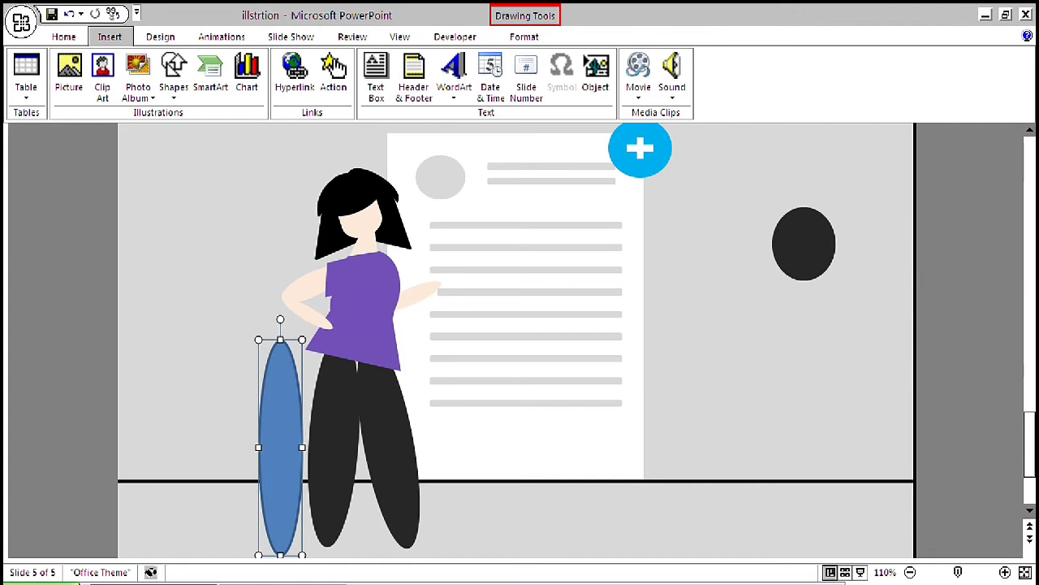
key(Up)
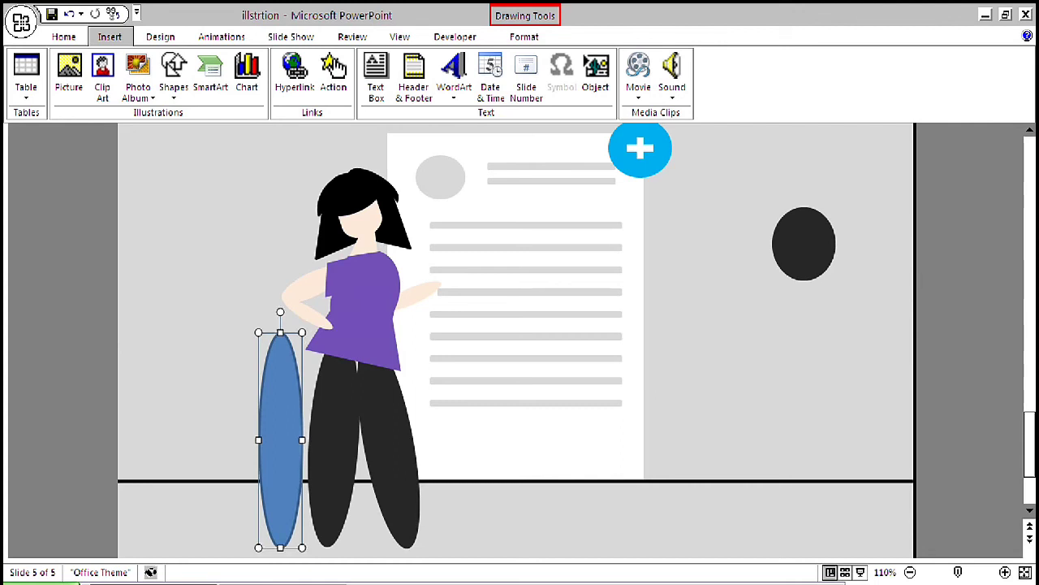
drag(281, 332, 280, 339)
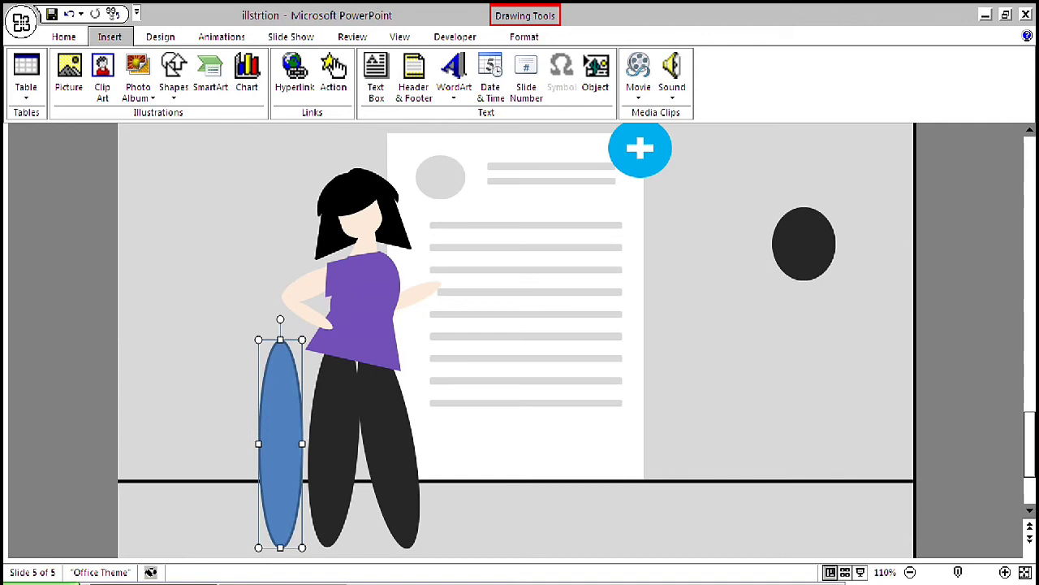
Format the new oval beside the legs with a solid black theme color fill and no outline
right_click(280, 412)
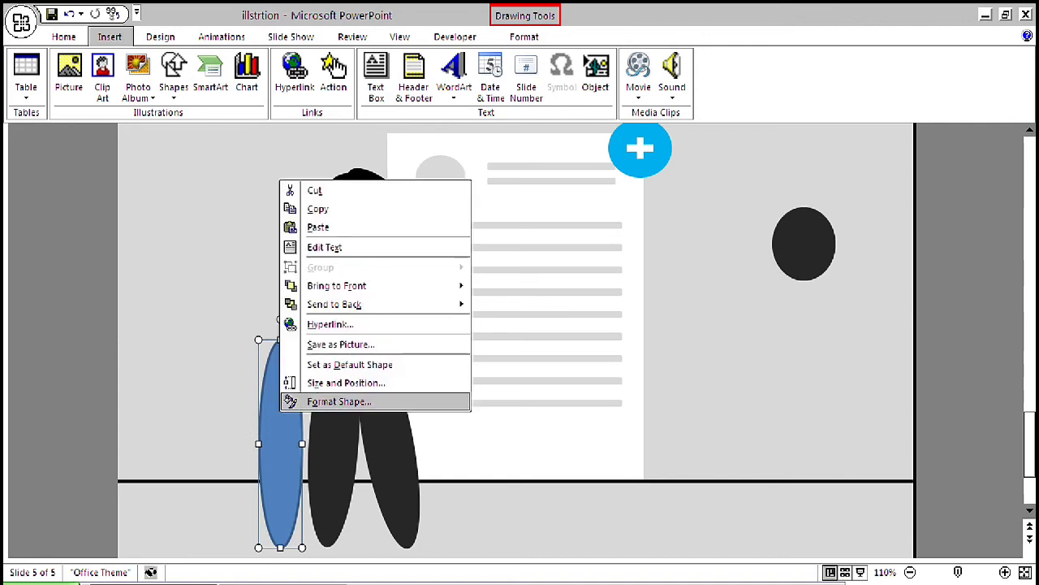
click(339, 401)
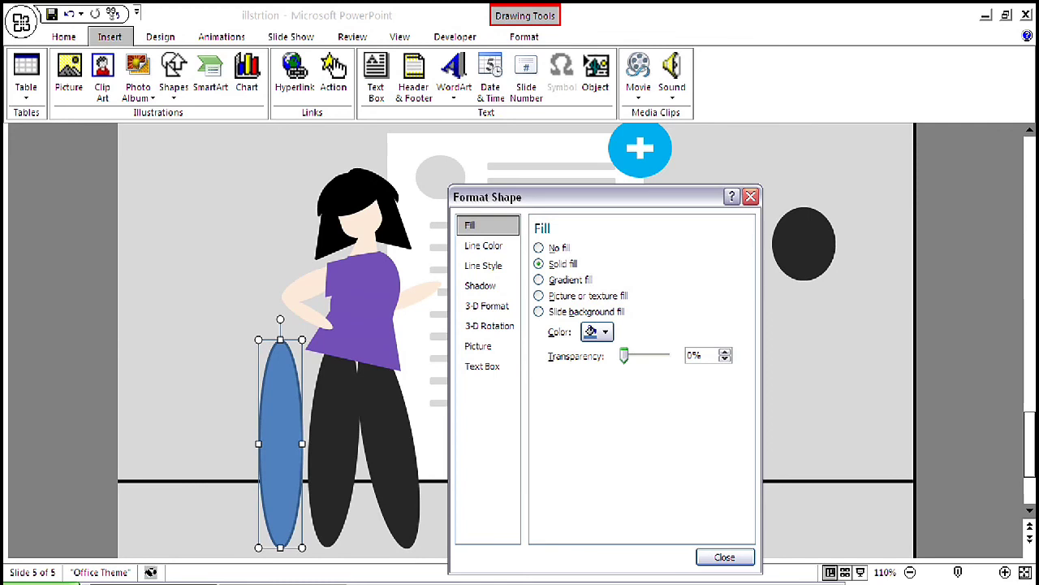
click(597, 331)
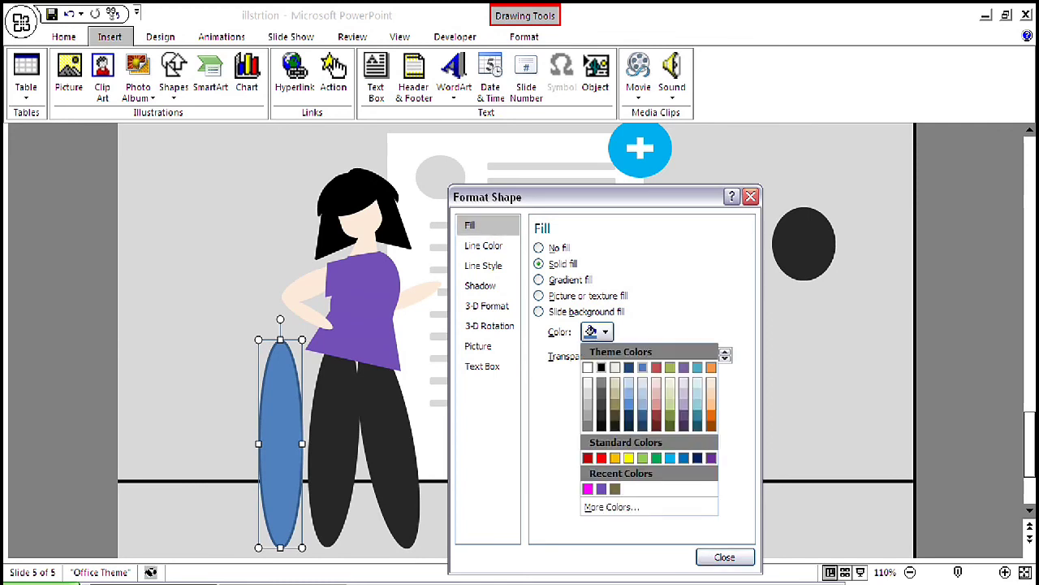
click(601, 367)
click(483, 246)
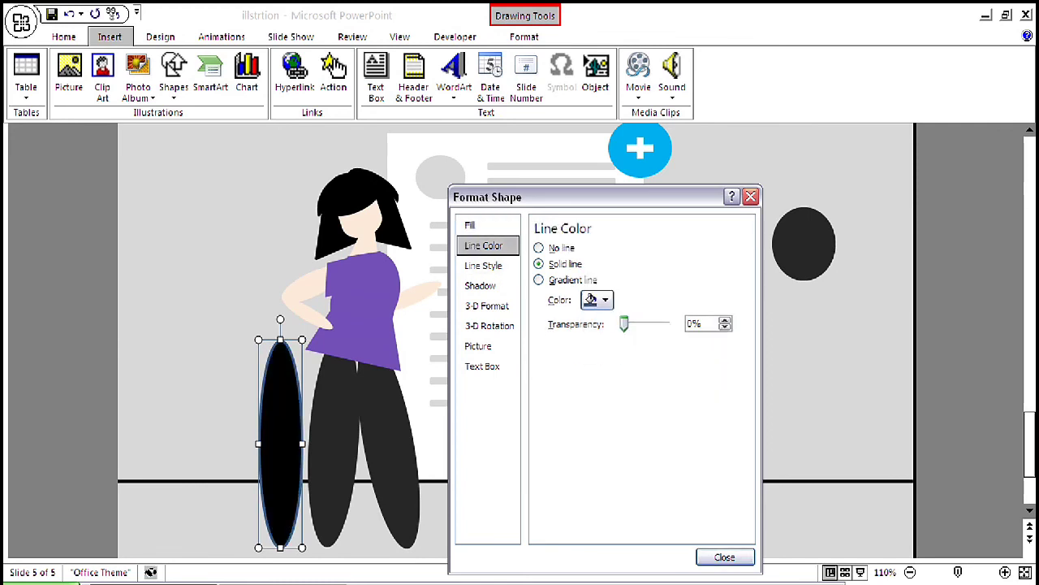
click(540, 247)
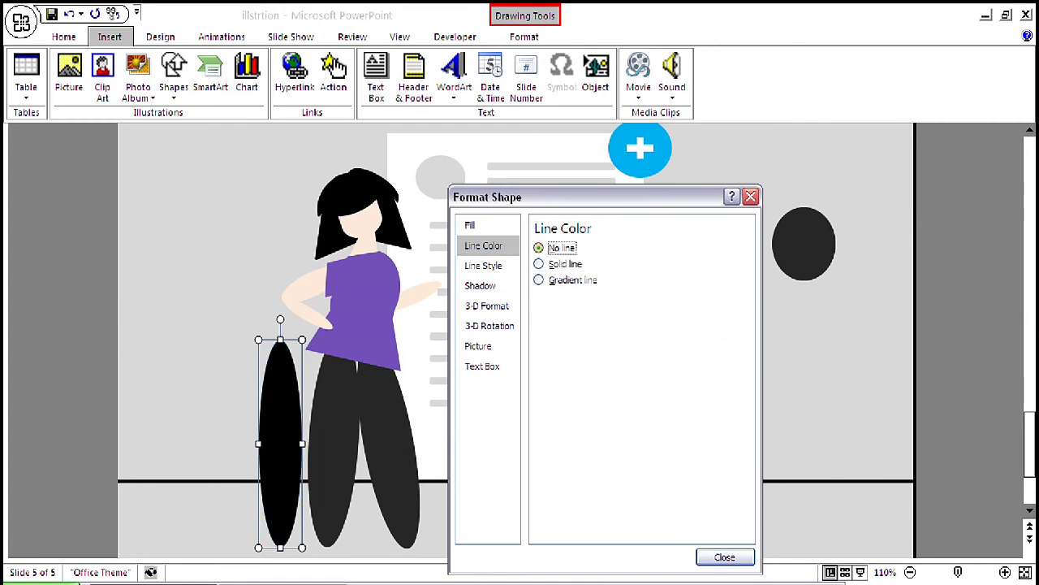
Recolor the tall oval beside the legs with the dark theme gray that matches the legs, after trying a lighter gray
click(483, 226)
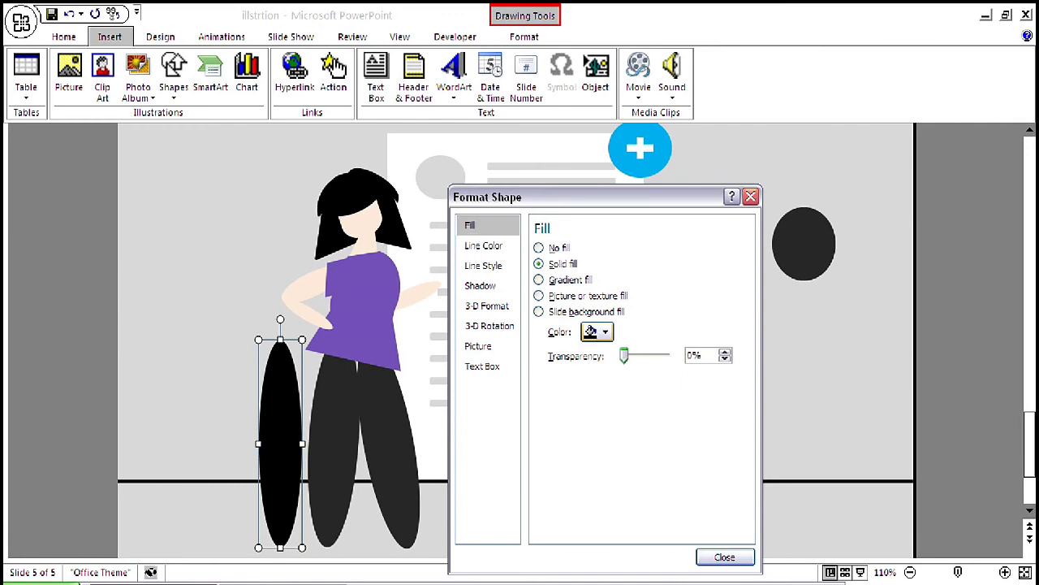
click(598, 331)
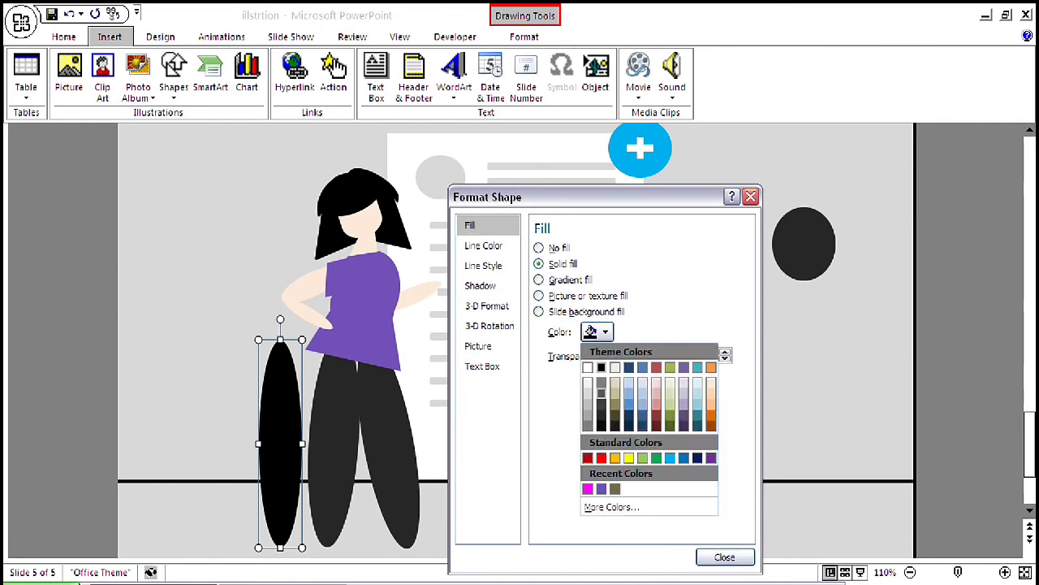
click(601, 393)
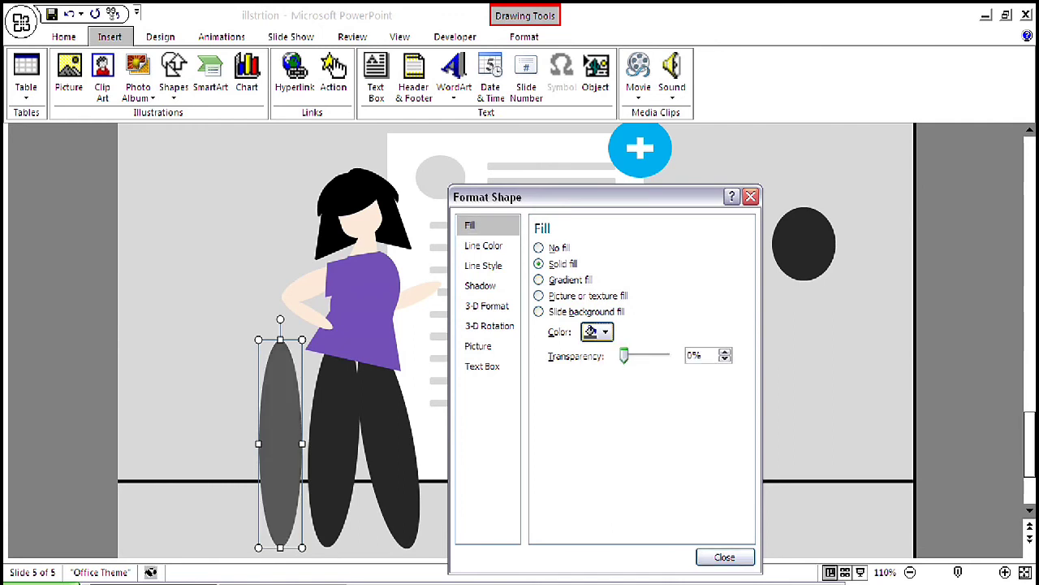
click(597, 331)
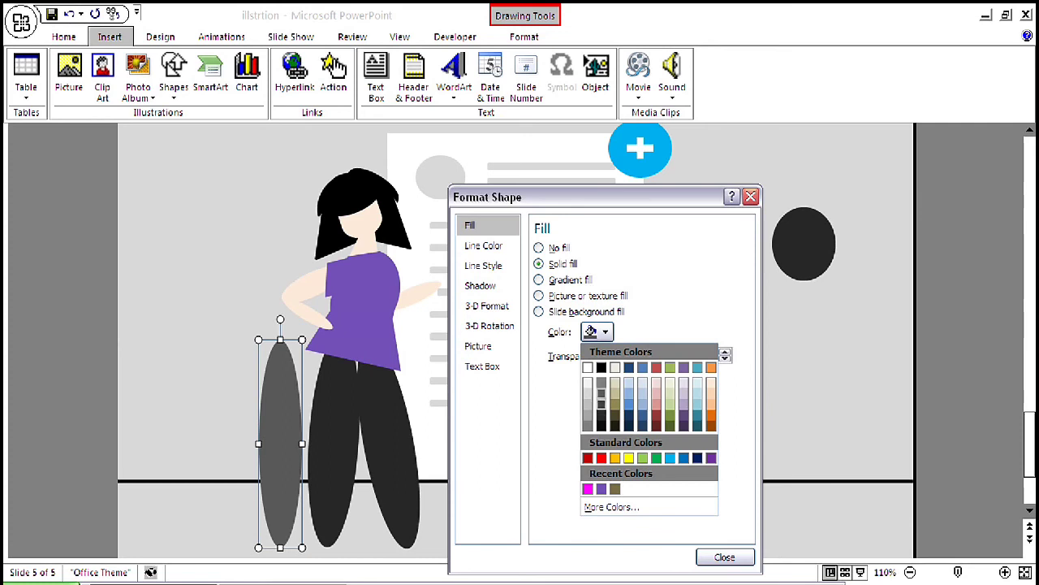
click(601, 416)
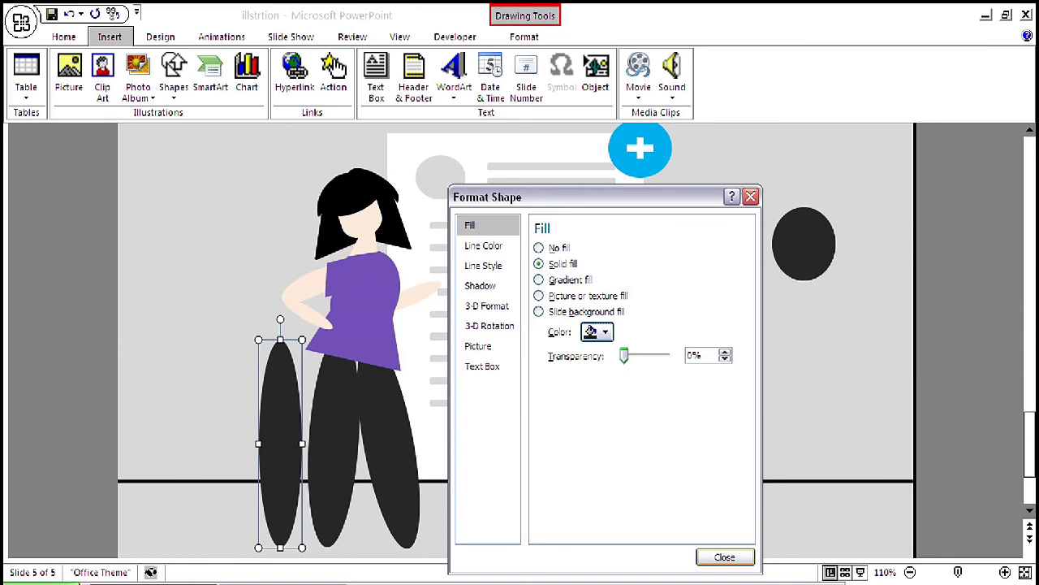
click(724, 556)
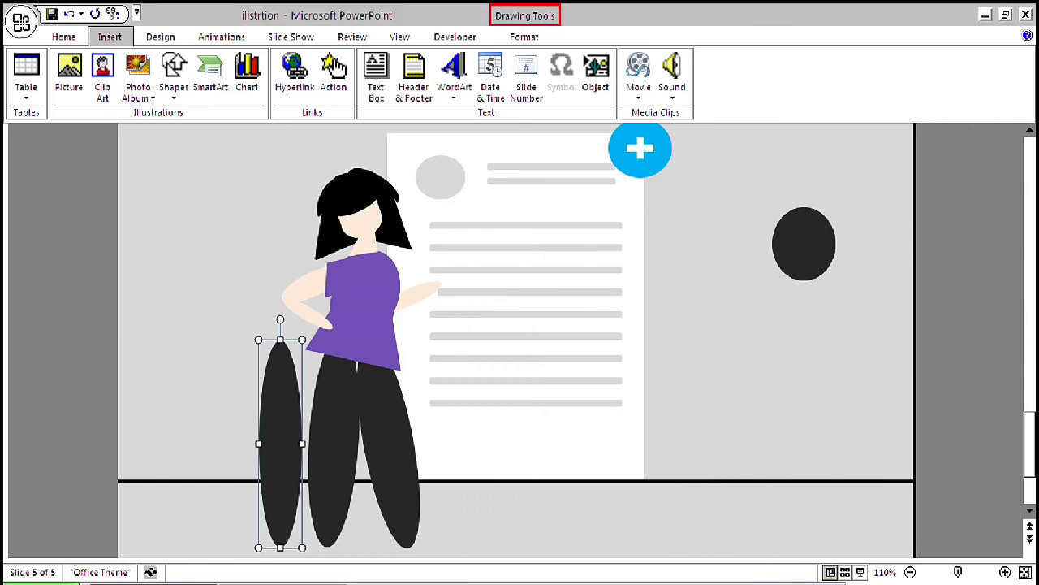
right_click(283, 435)
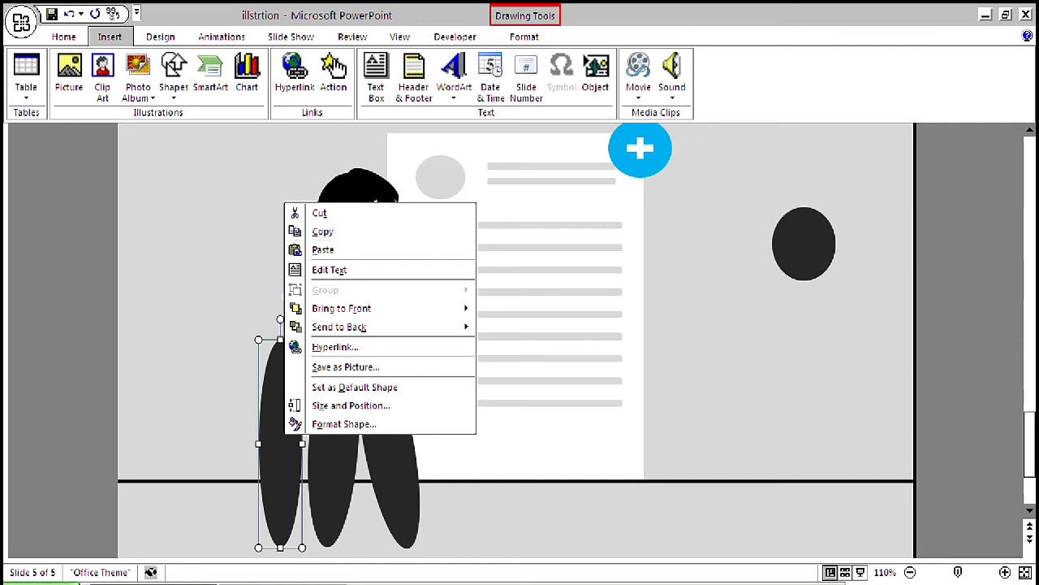
key(Escape)
right_click(187, 296)
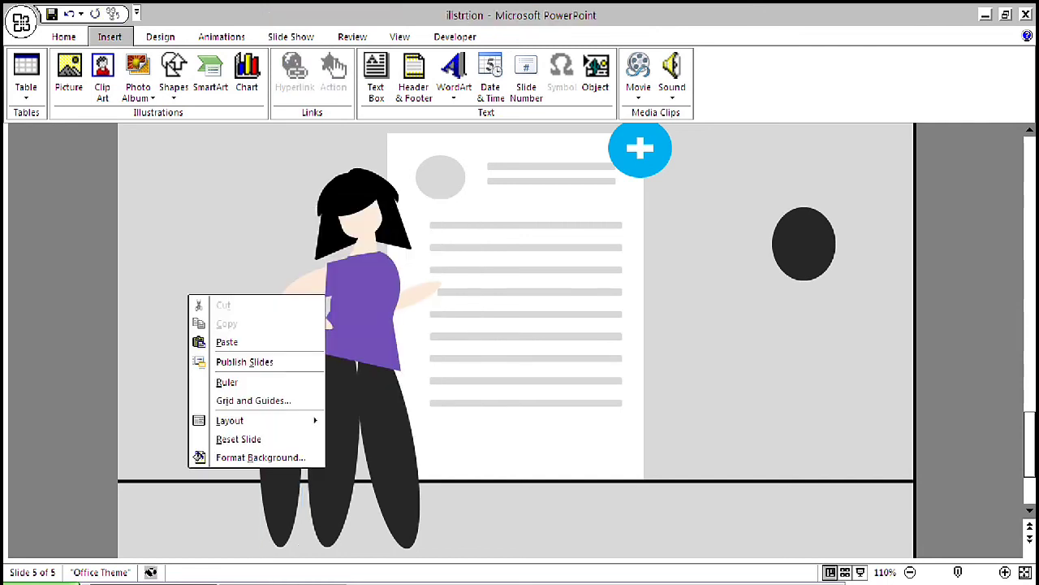
key(Return)
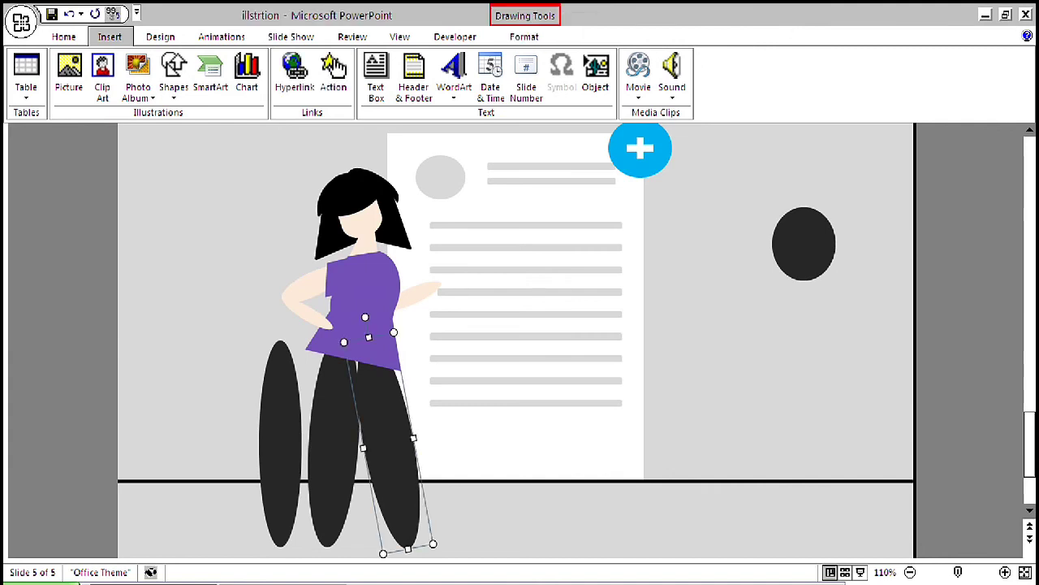
key(Escape)
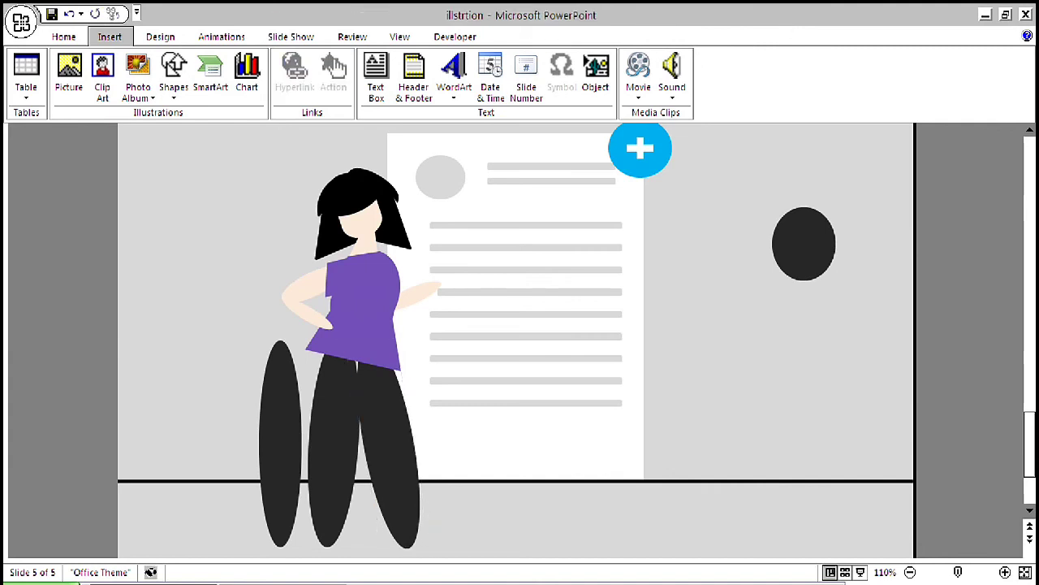
Cut the extra tall dark oval beside the woman's legs from the slide
click(280, 442)
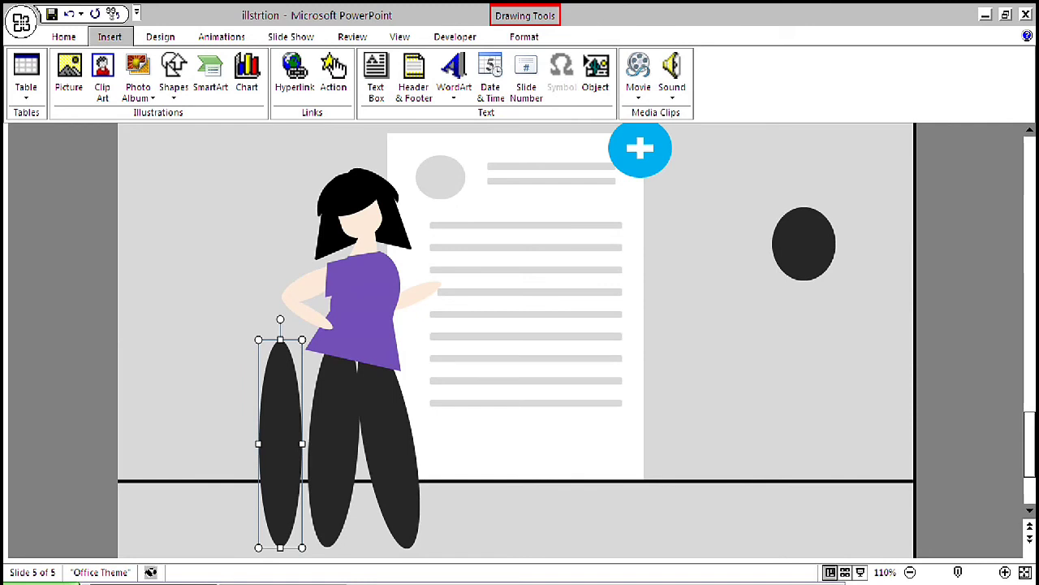
right_click(281, 415)
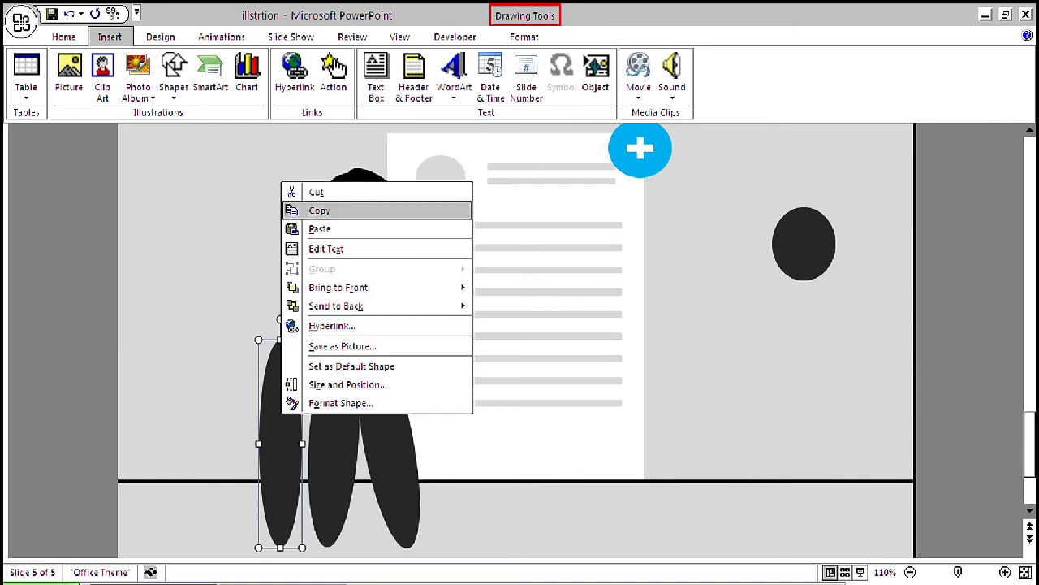
click(316, 192)
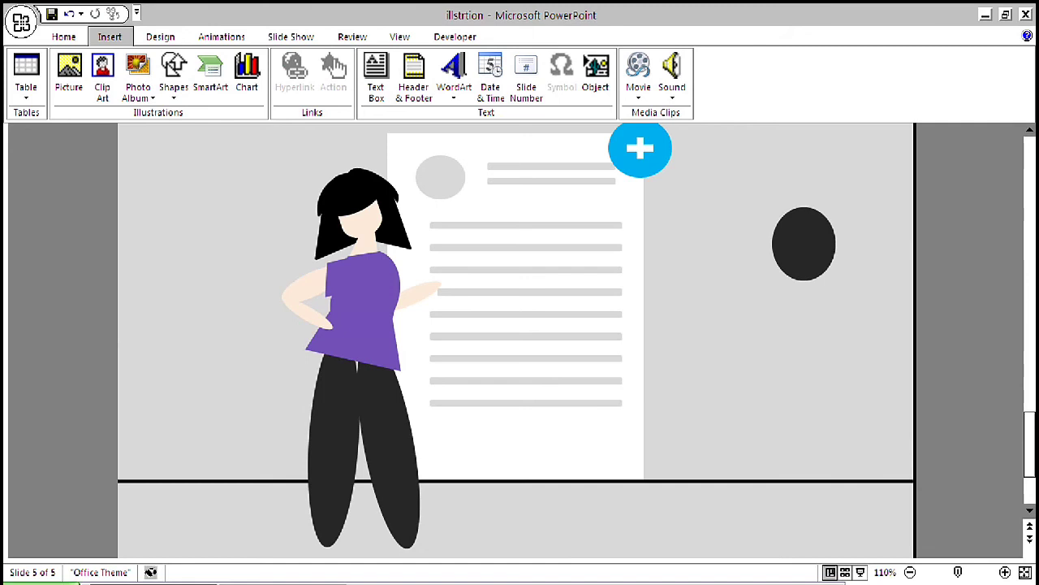
Move the small dark oval from the empty area to the upper gap between the legs, just under the purple top
click(804, 243)
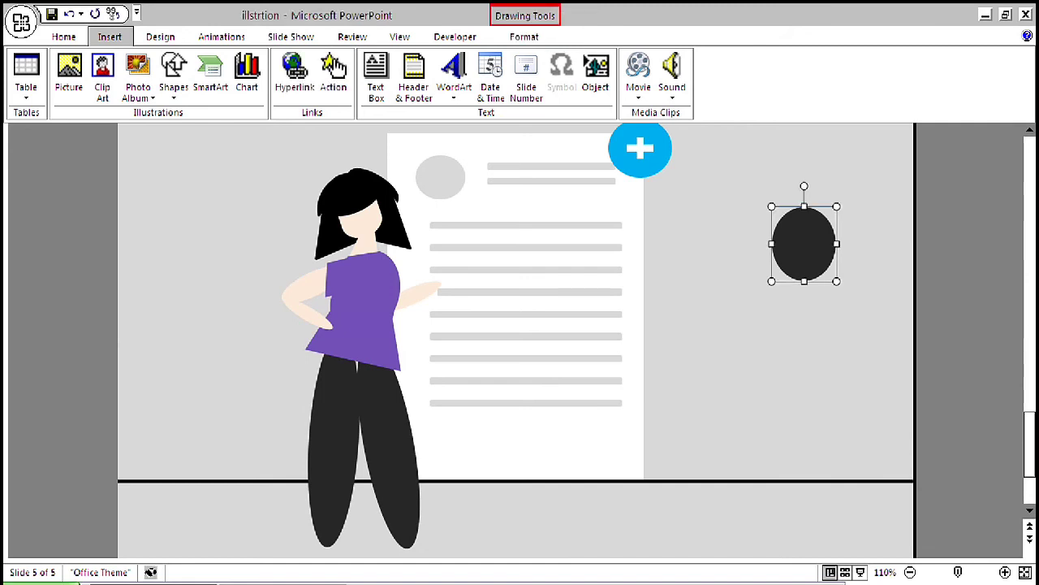
drag(804, 244, 447, 354)
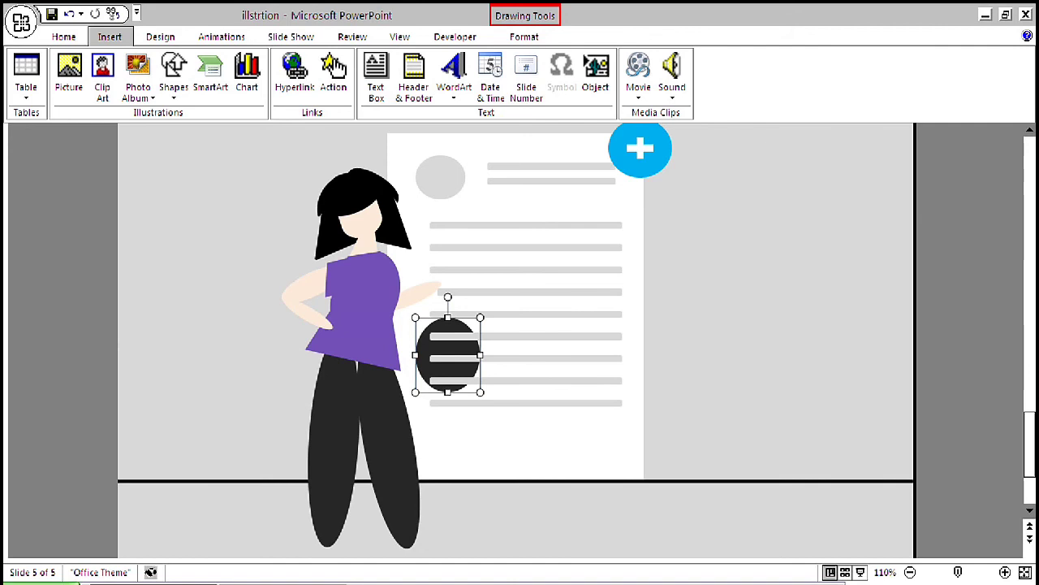
drag(448, 355, 363, 384)
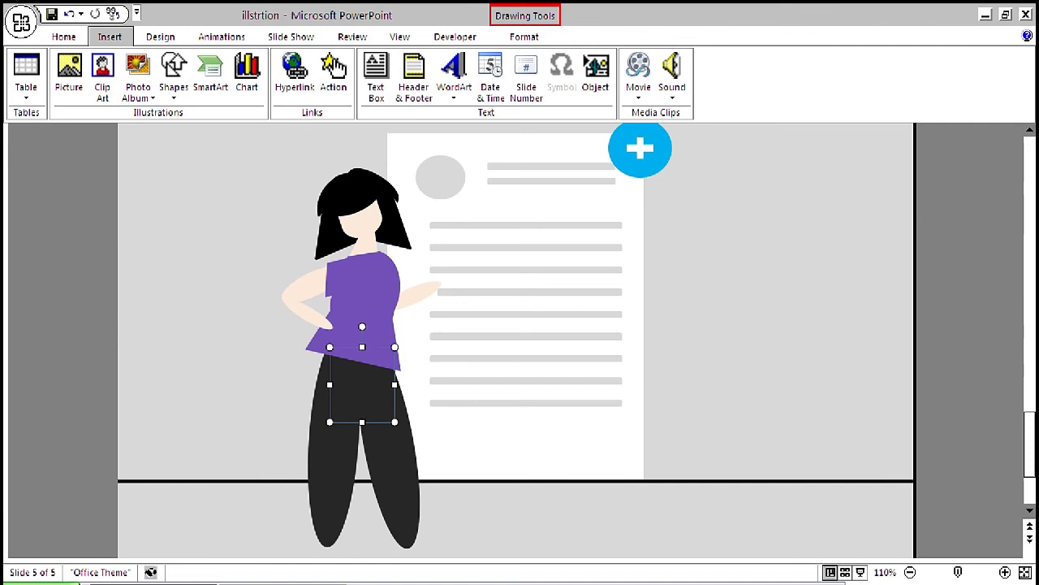
key(Escape)
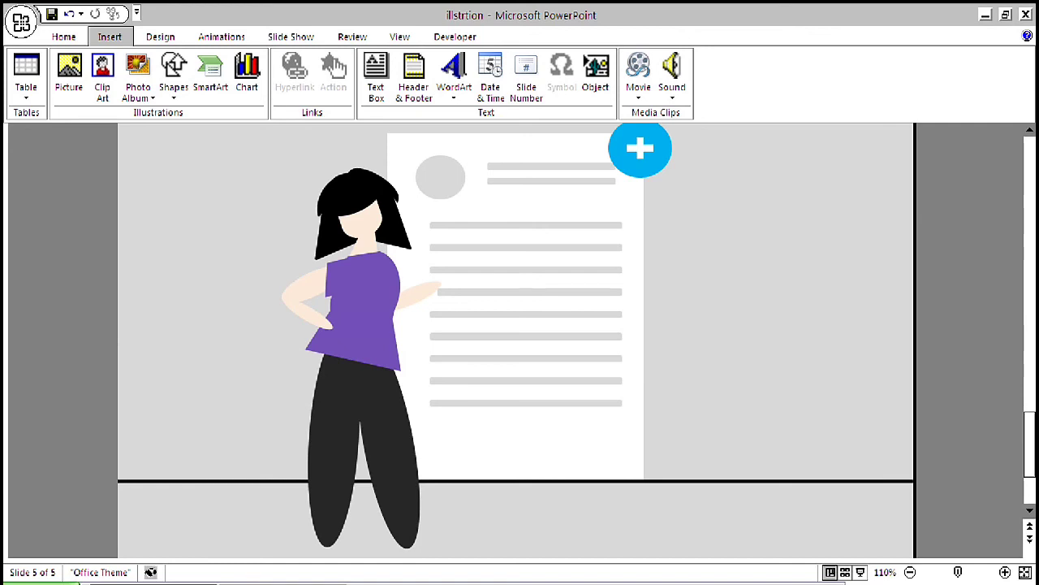
Rotate the lower trapezoid of the purple top slightly counterclockwise so its hem is closer to level
click(360, 335)
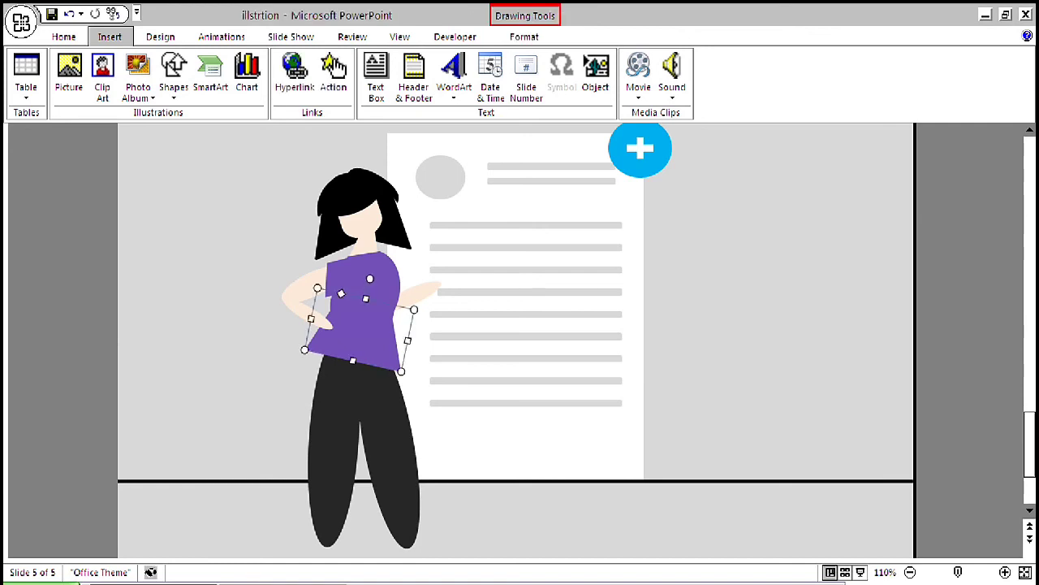
drag(370, 279, 364, 277)
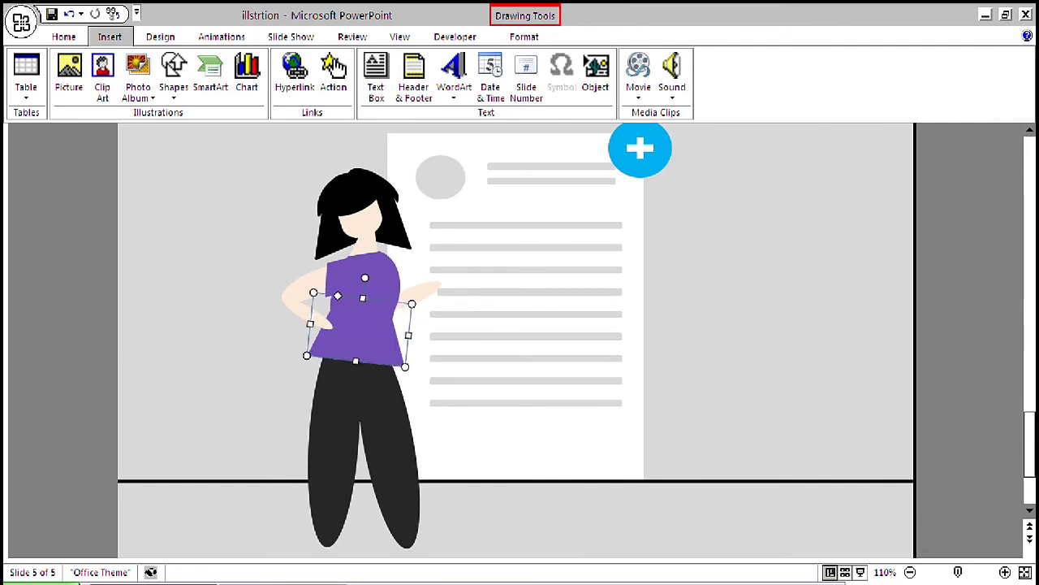
key(Escape)
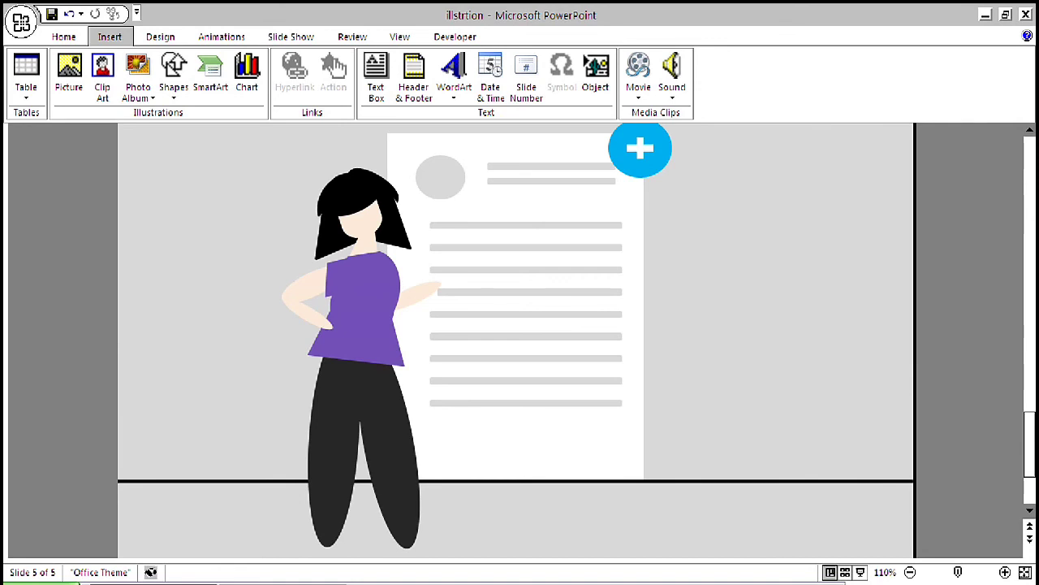
Examine the individual shapes behind the legs, the white page, its gray circle and its uppermost gray bar
click(396, 479)
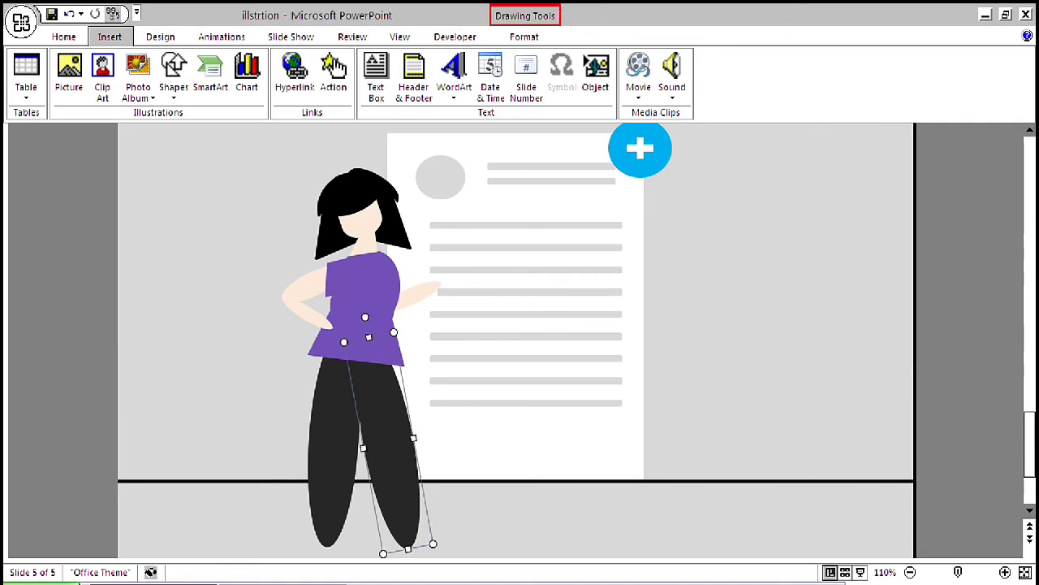
click(333, 455)
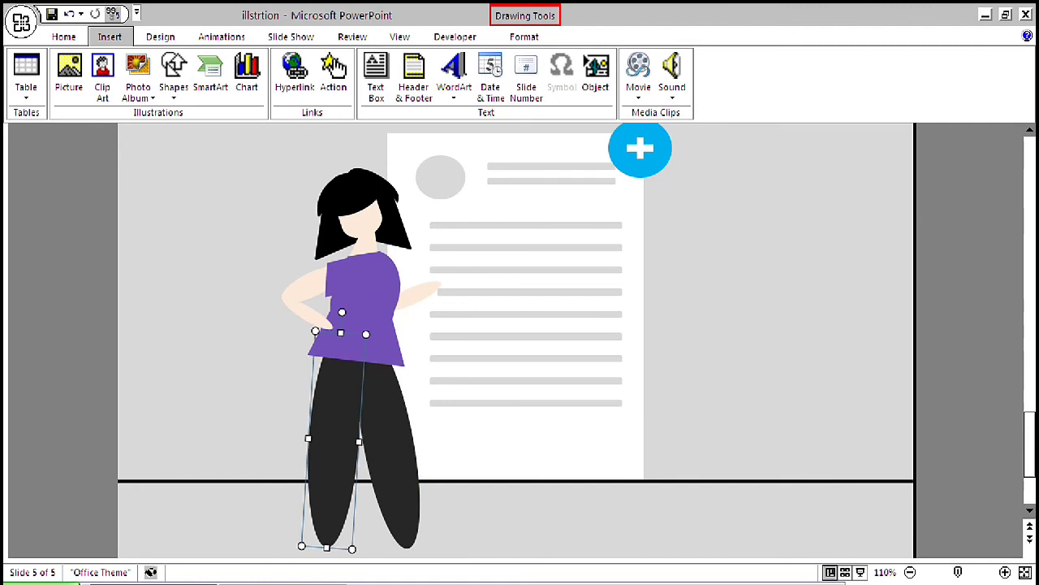
key(Escape)
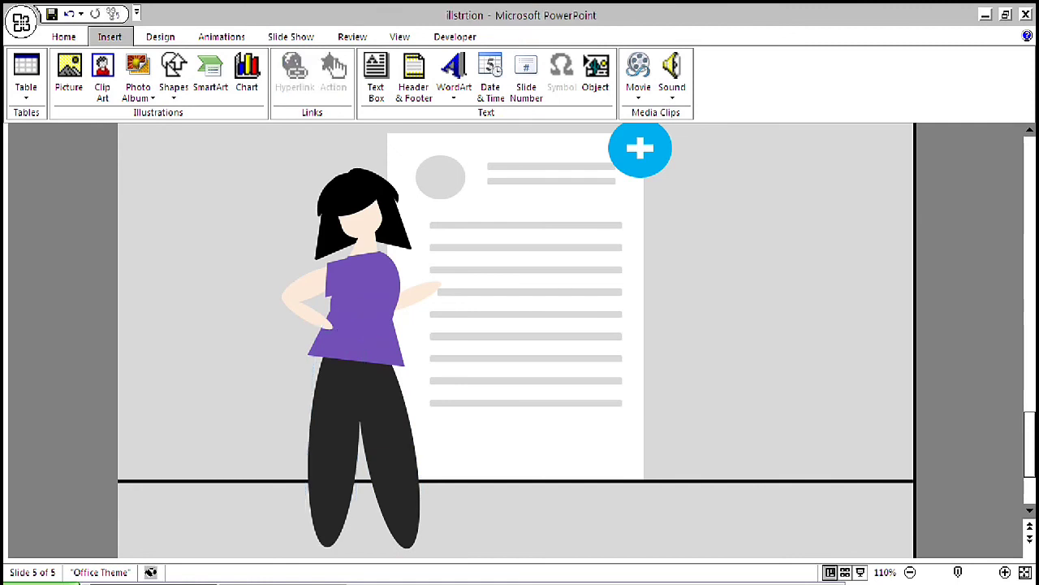
click(528, 442)
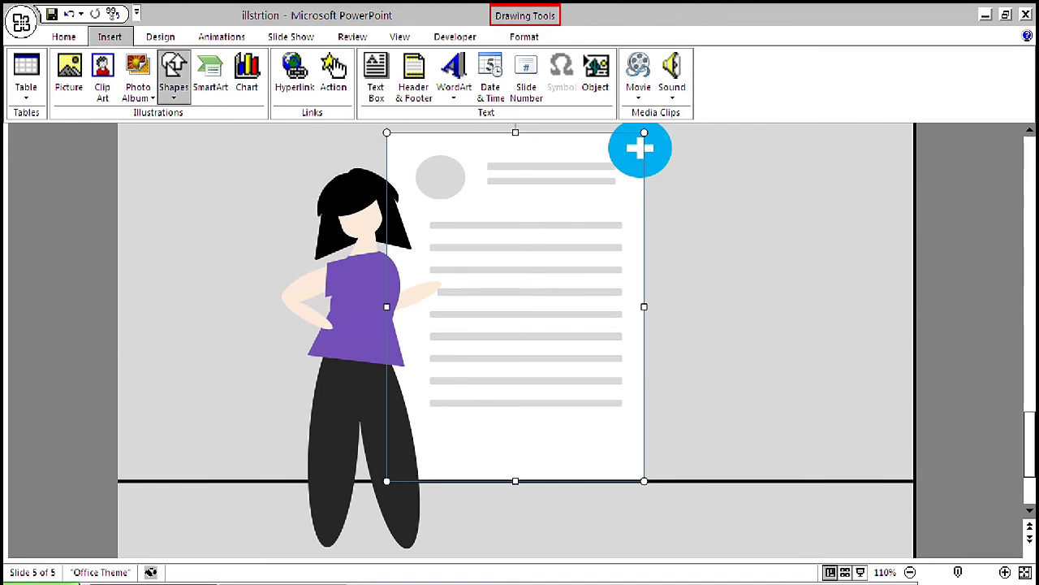
click(173, 78)
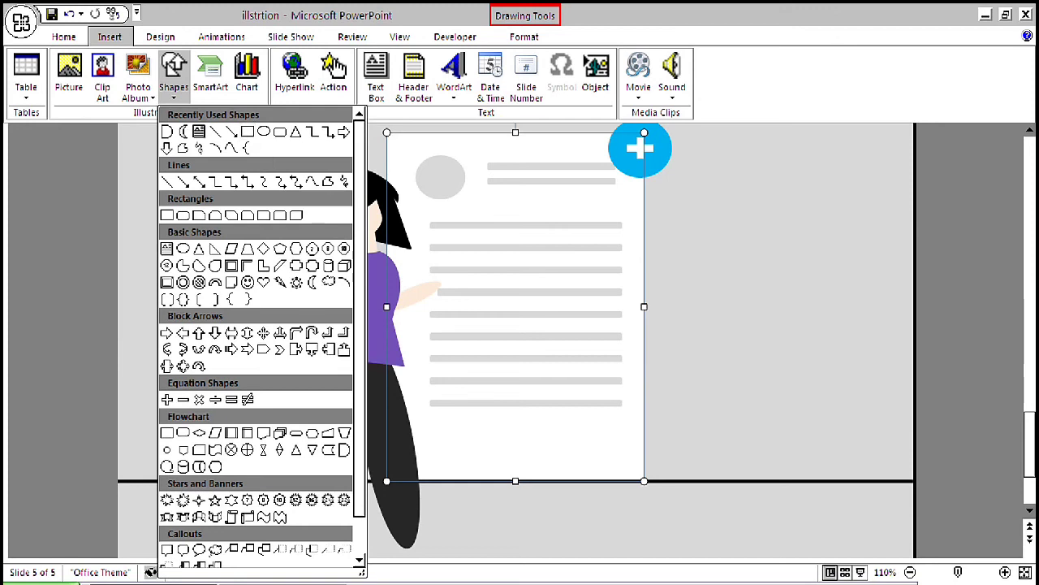
click(247, 131)
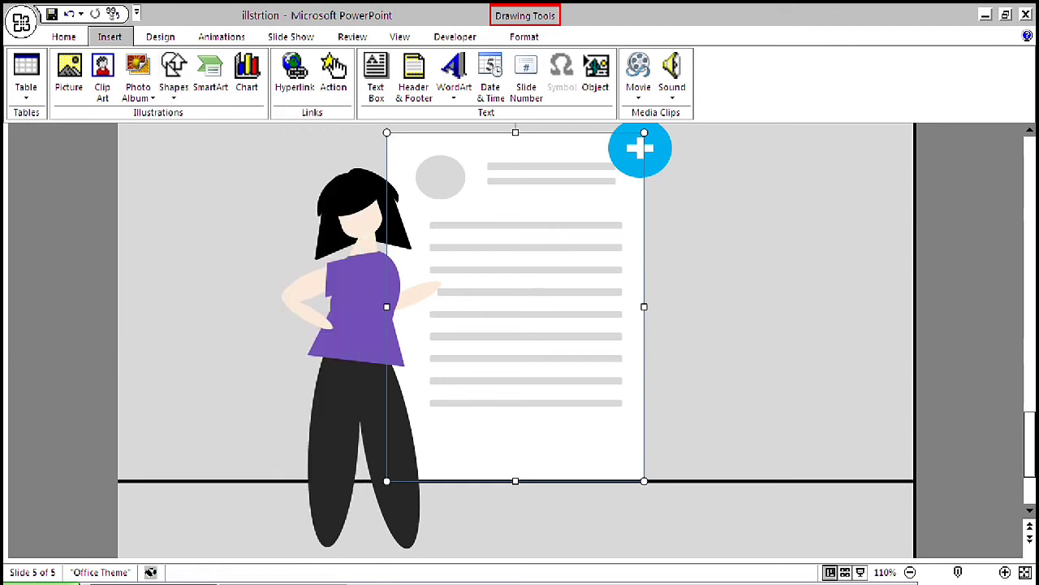
click(440, 177)
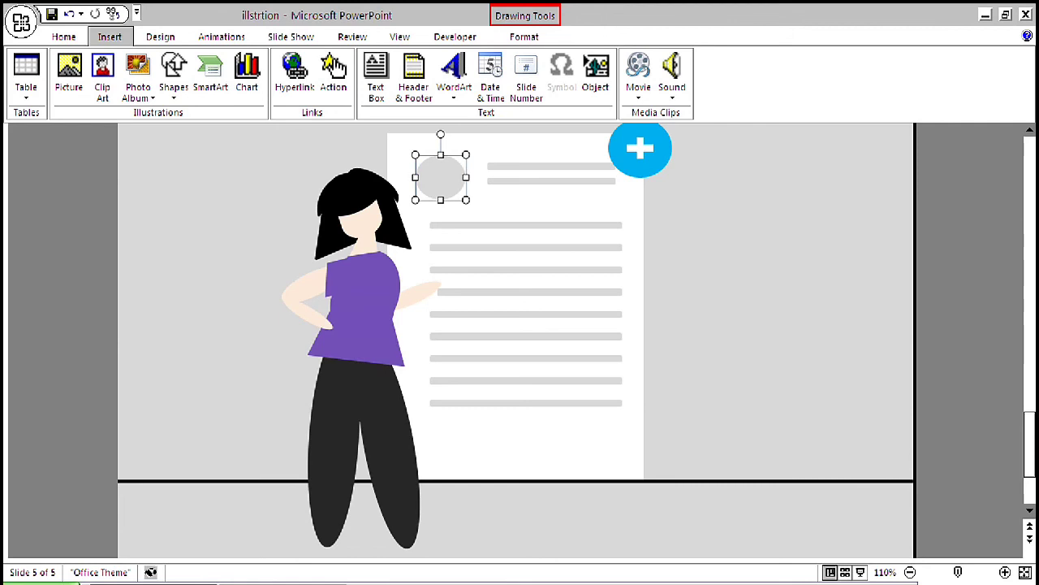
click(173, 75)
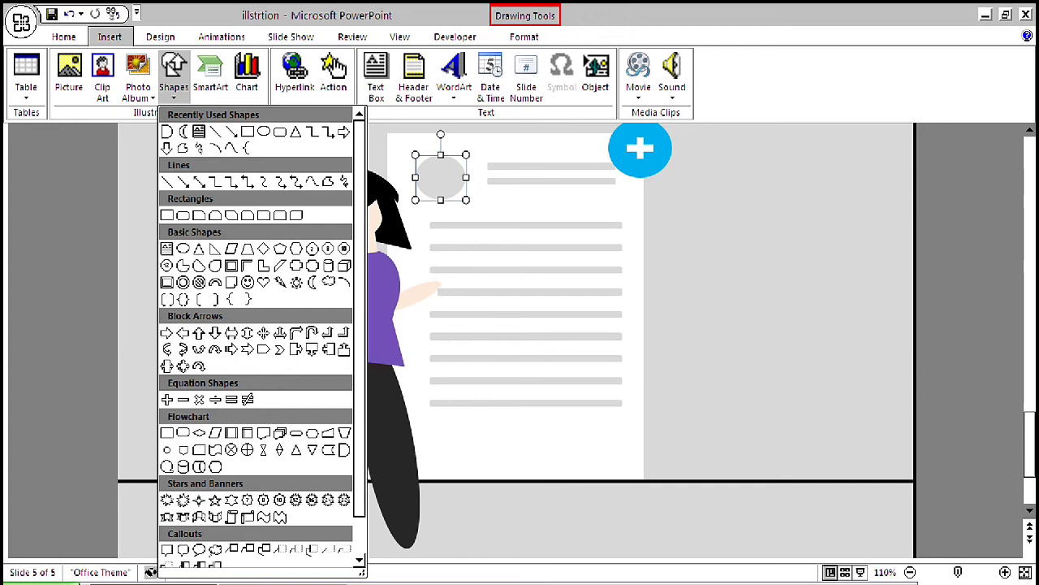
key(Escape)
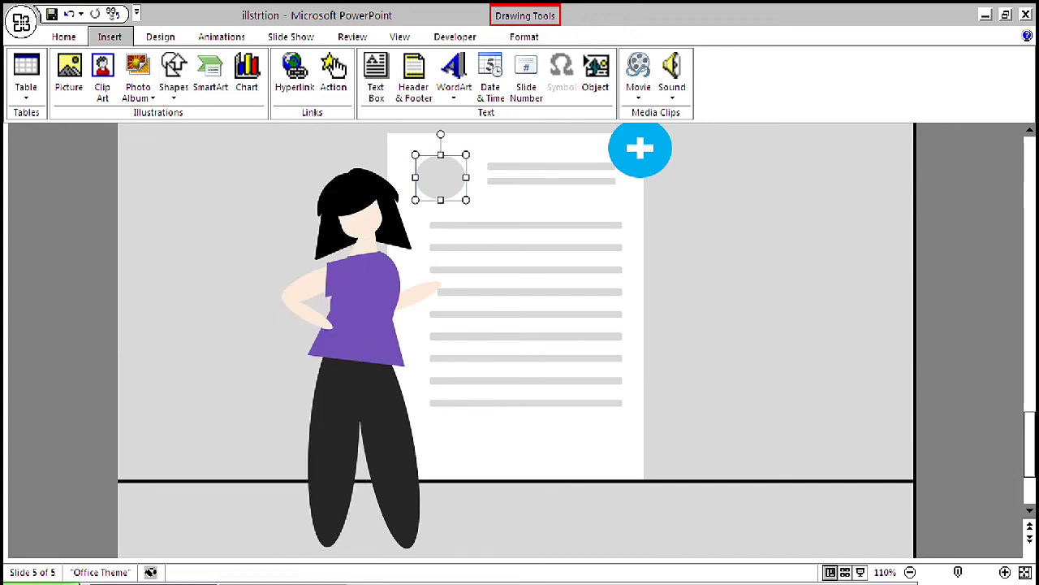
click(552, 195)
click(552, 167)
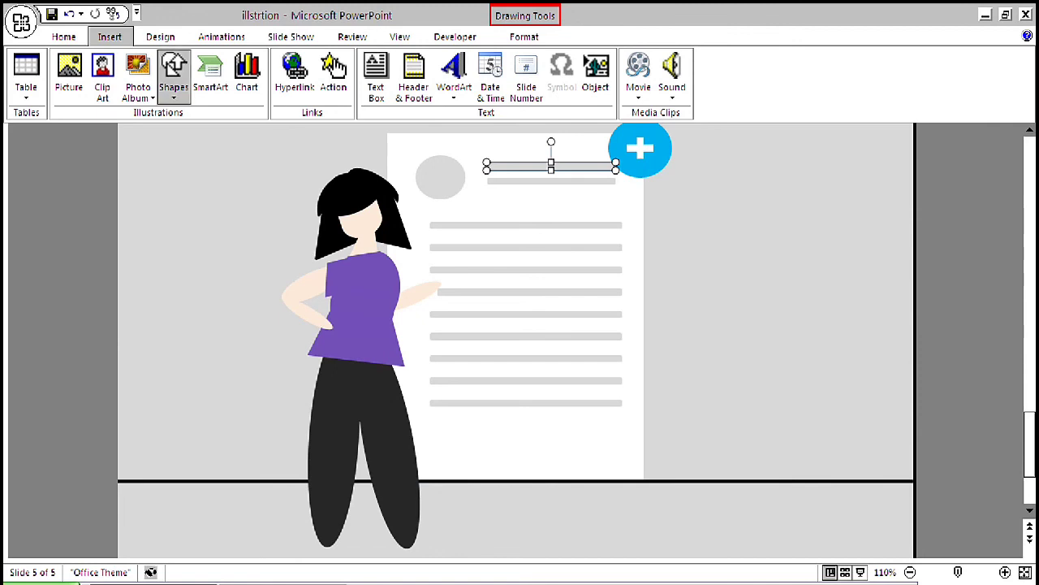
Draw a long, thin horizontal rectangle in the empty area beside the woman's head, as a sample text-line bar
click(173, 77)
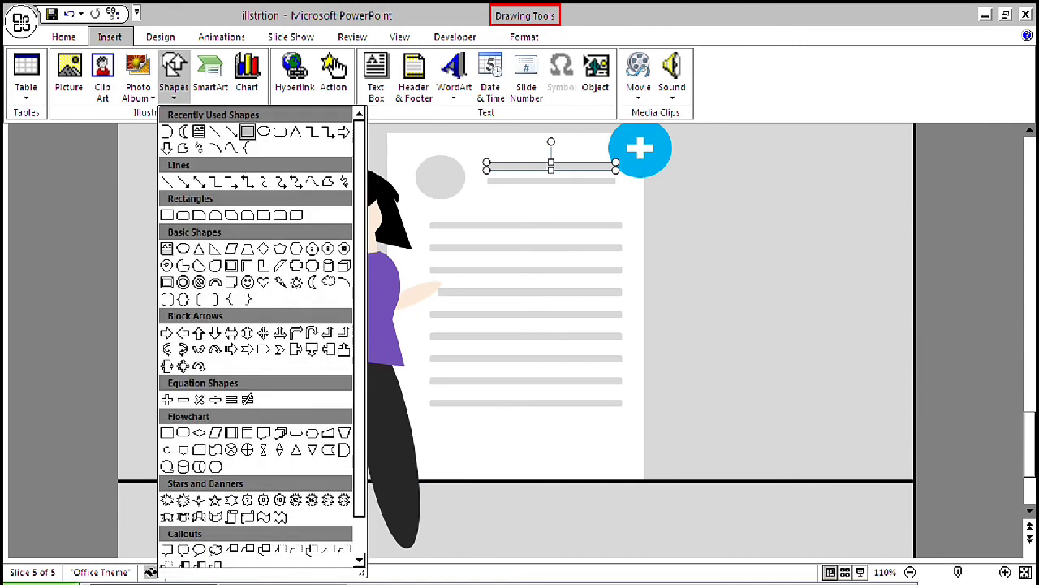
click(247, 131)
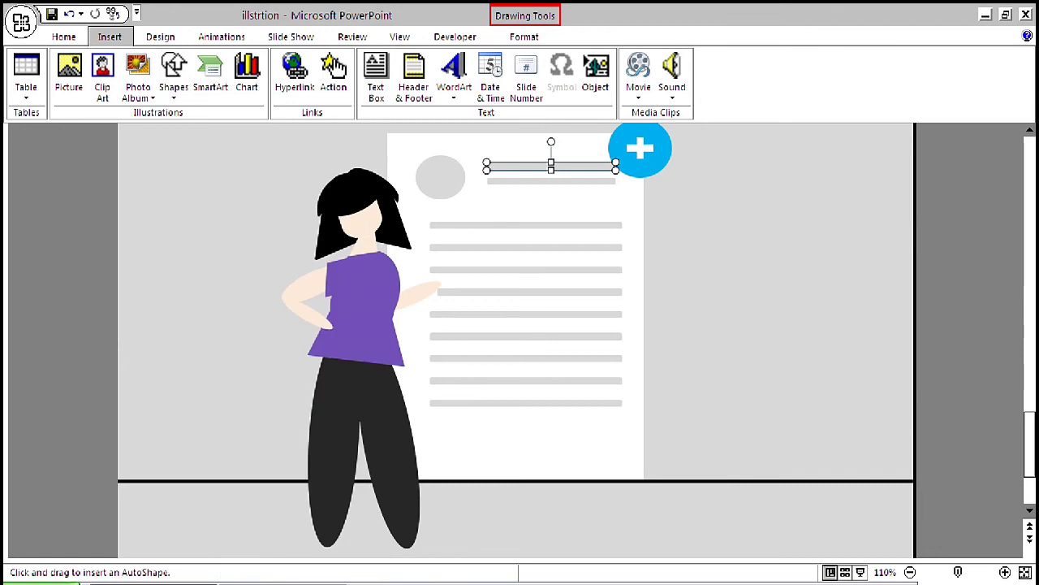
drag(138, 177, 295, 193)
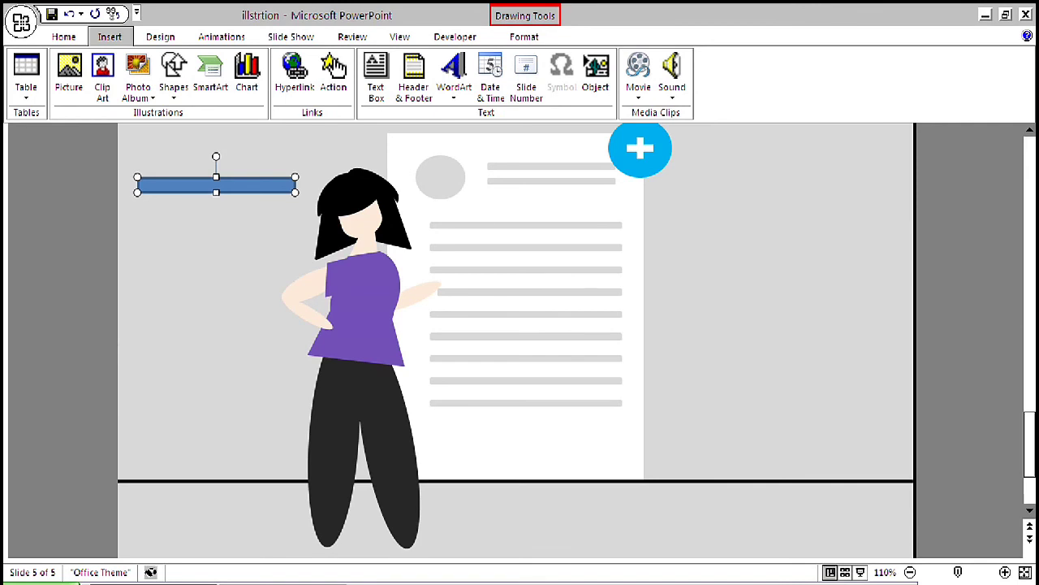
right_click(265, 188)
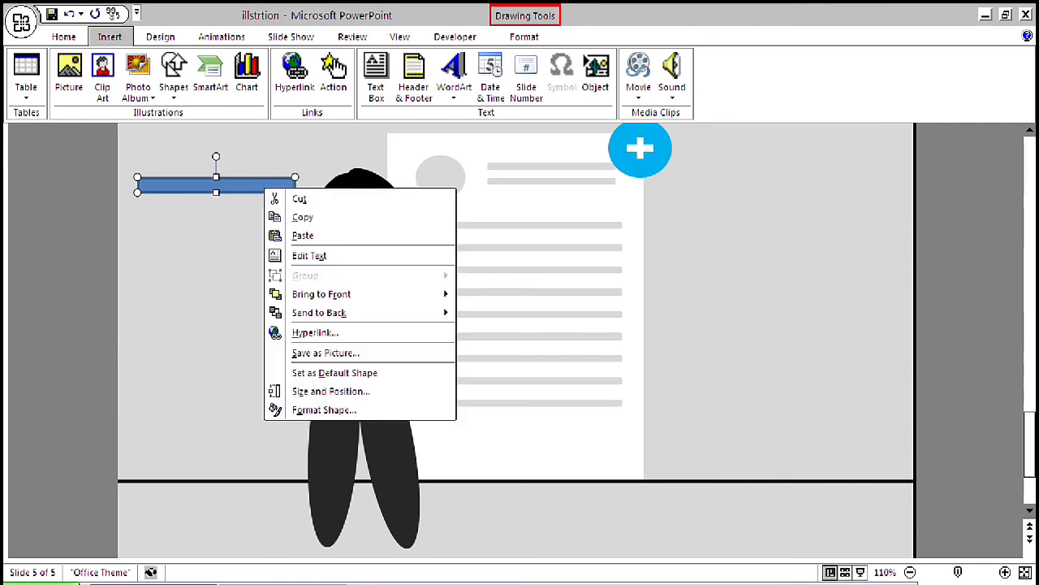
key(Escape)
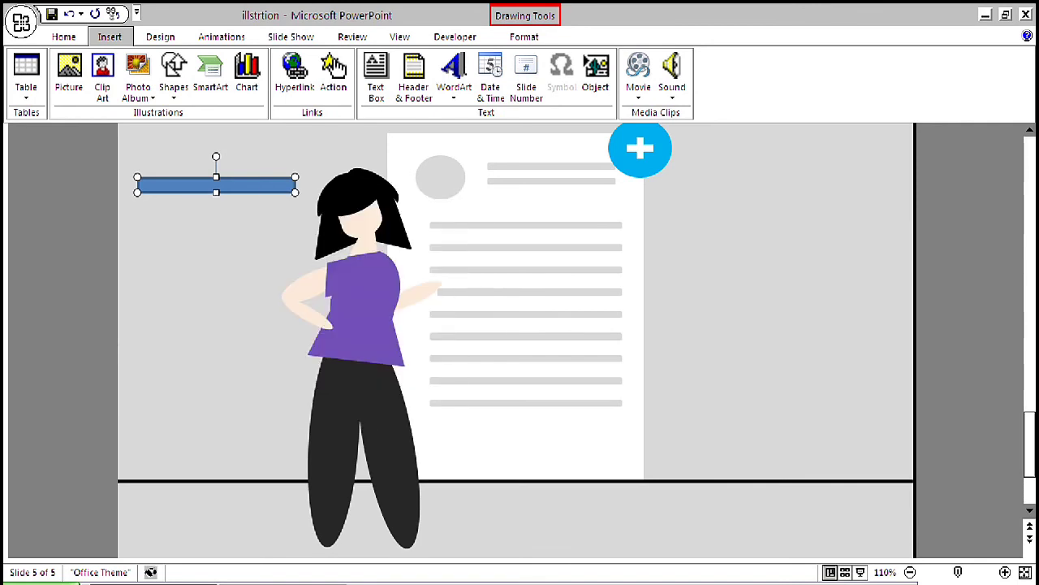
Move the sample bar onto the page beneath the two header bars and format it with a light gray solid fill and no line
drag(216, 186, 537, 207)
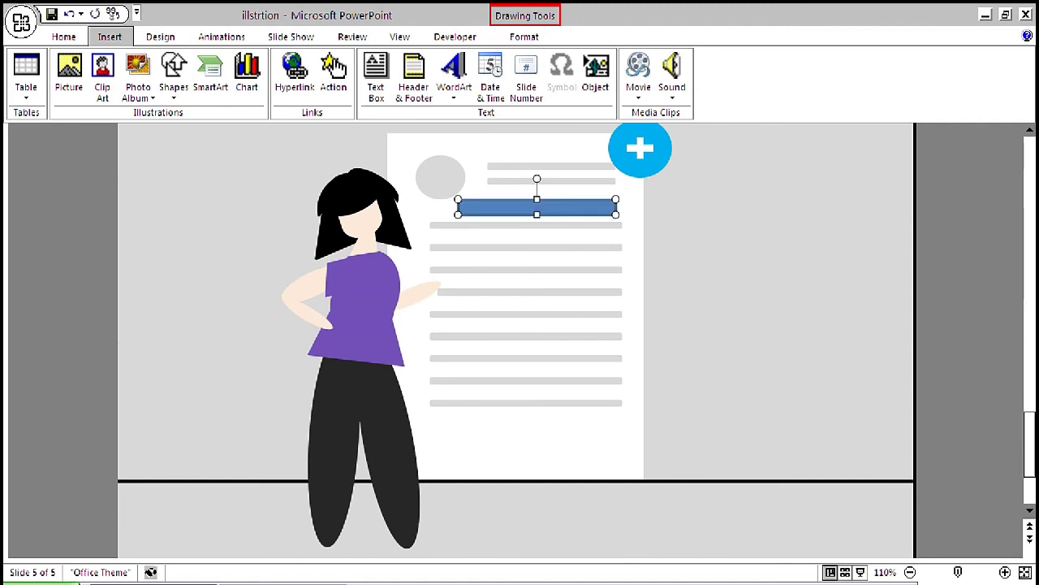
right_click(570, 207)
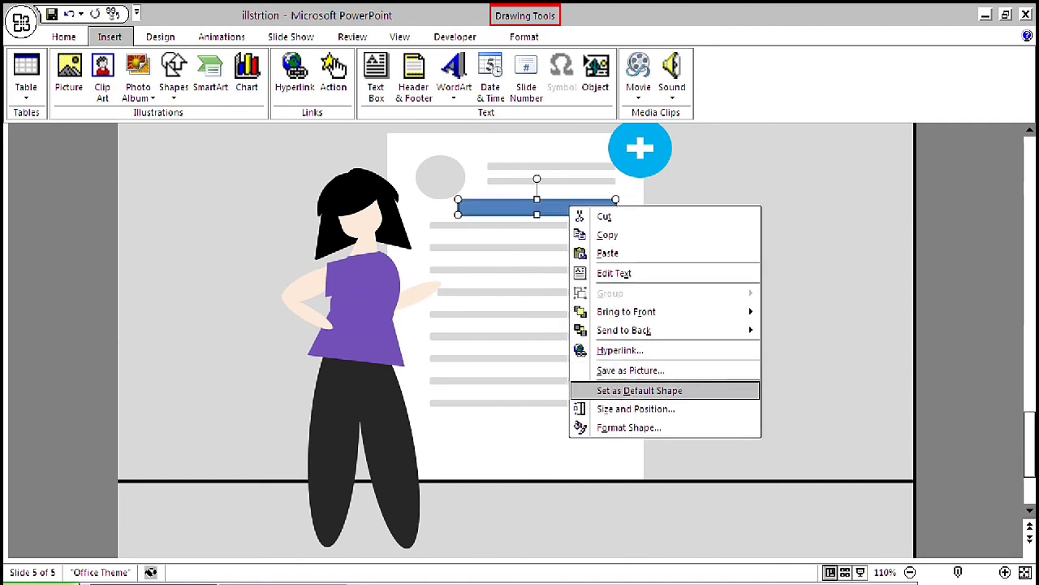
click(629, 427)
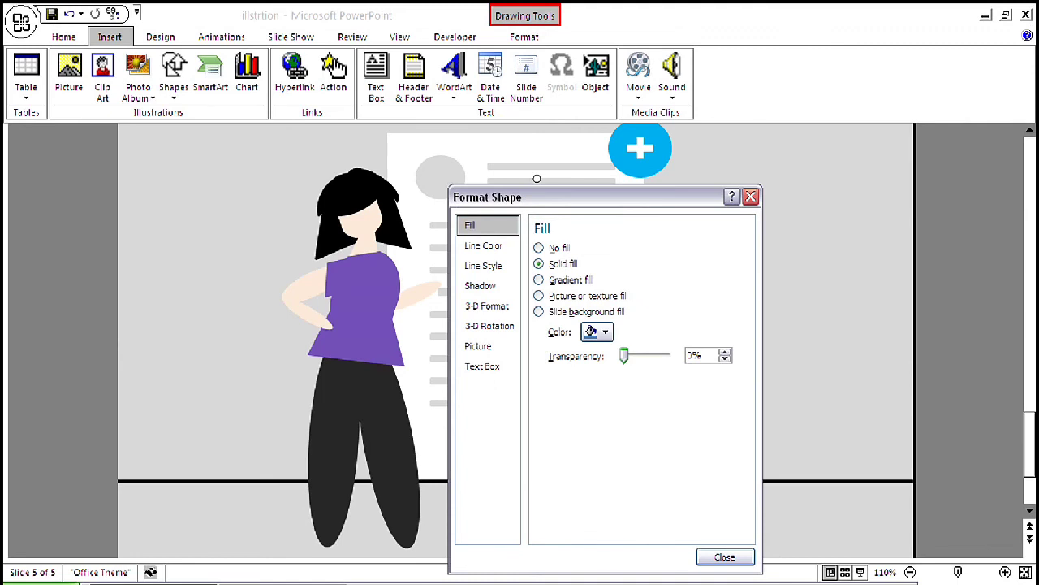
click(605, 332)
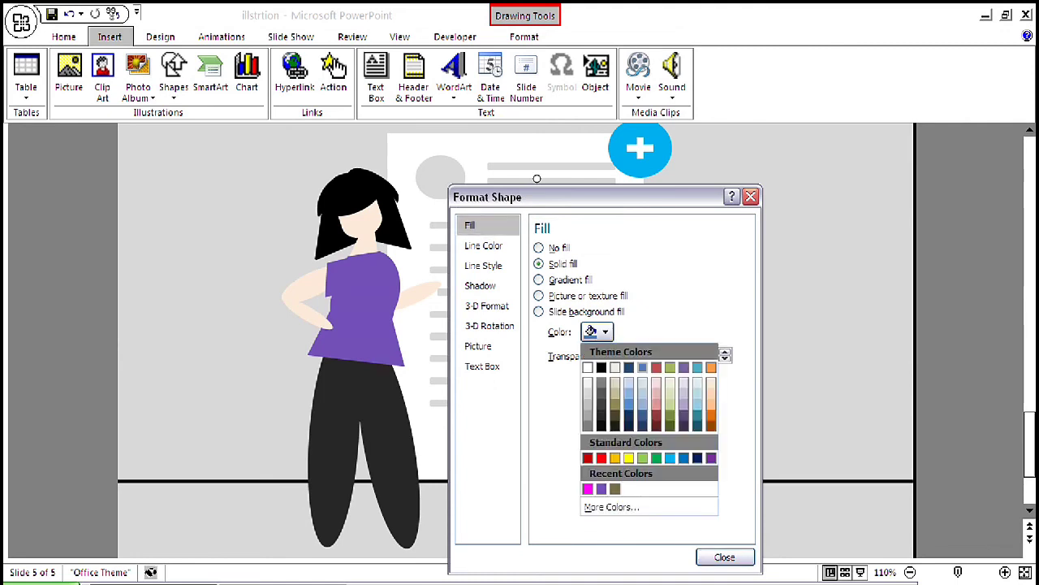
click(587, 394)
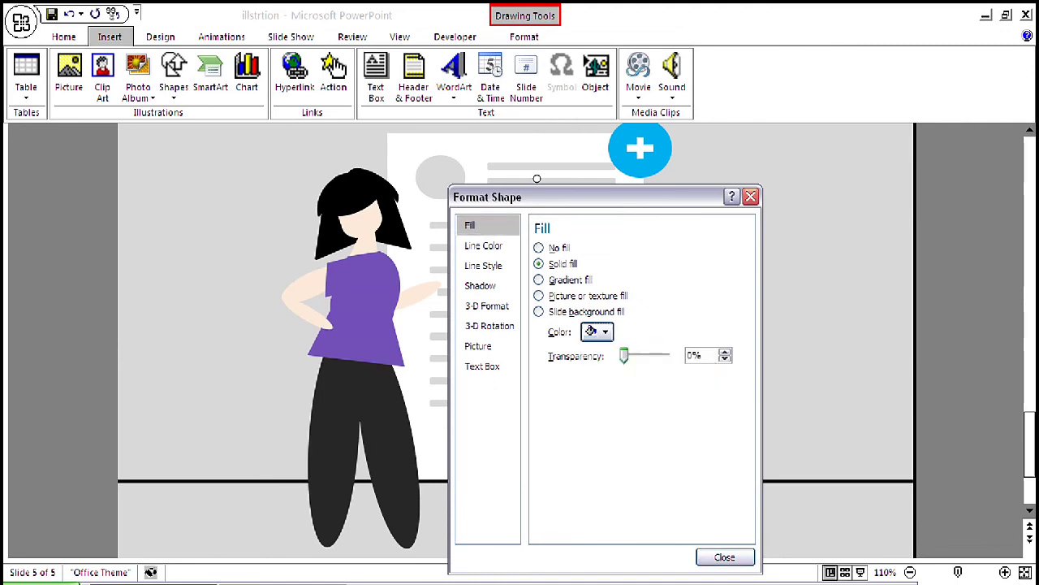
click(483, 245)
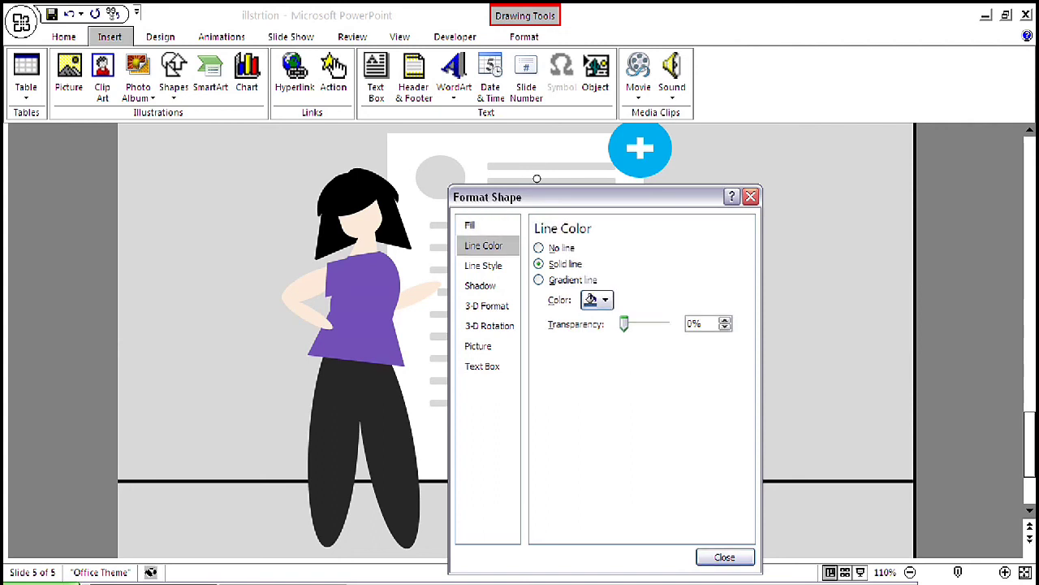
click(539, 248)
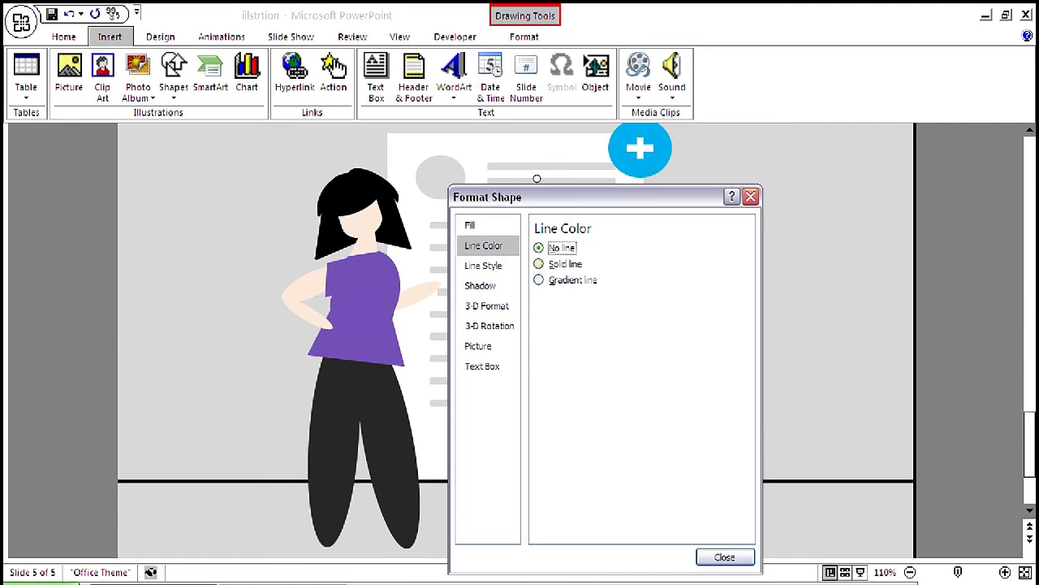
click(471, 225)
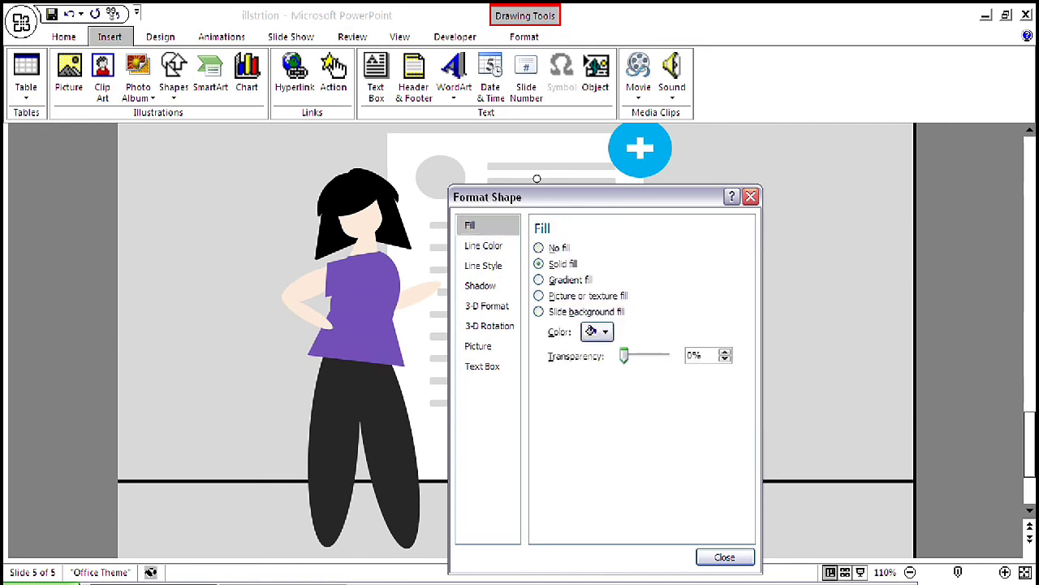
drag(569, 197, 783, 181)
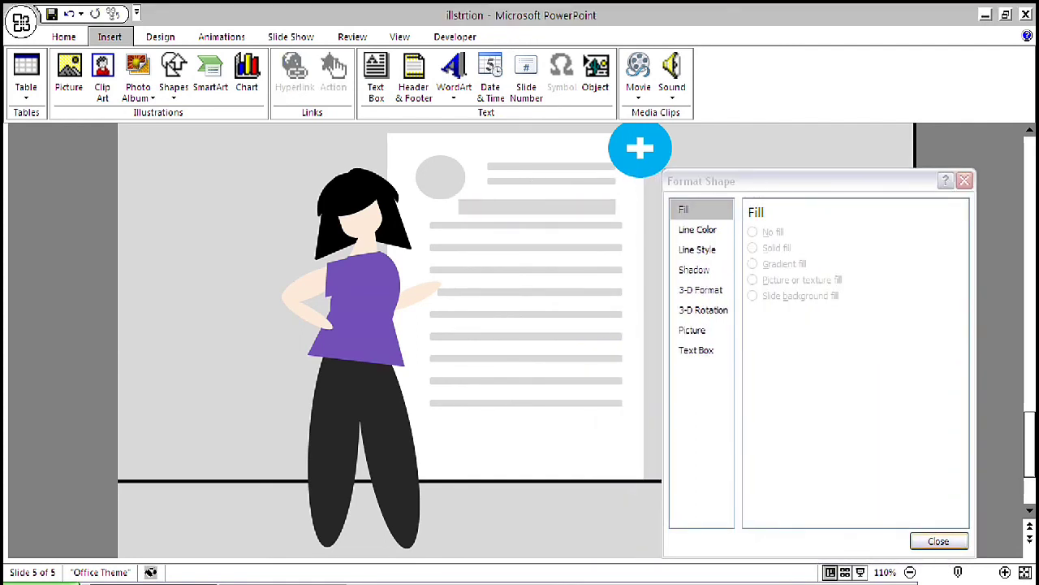
click(939, 540)
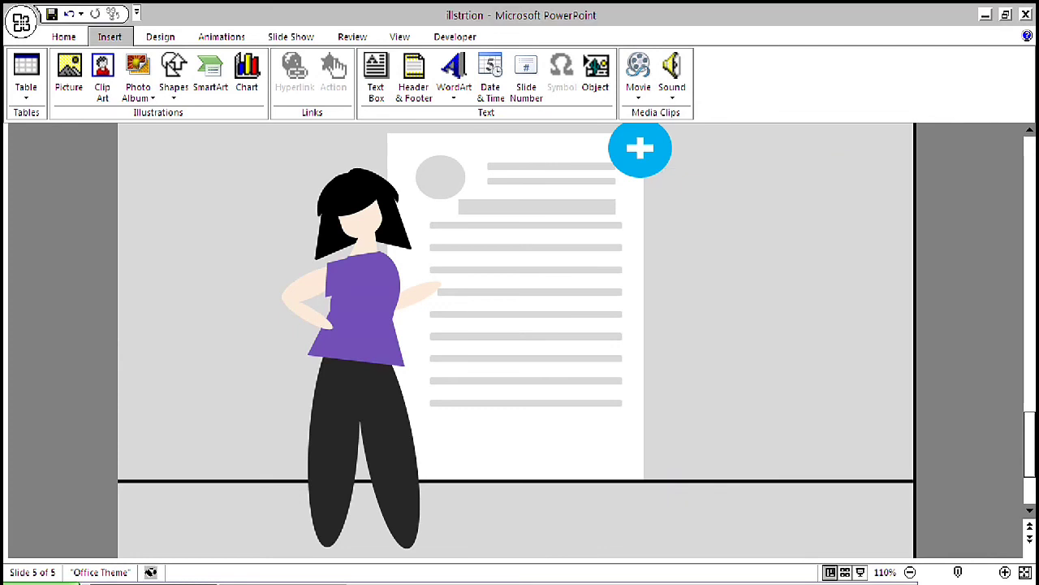
Reduce the gray sample bar to about half its height and shift it toward the left end of the text-line bars
click(537, 206)
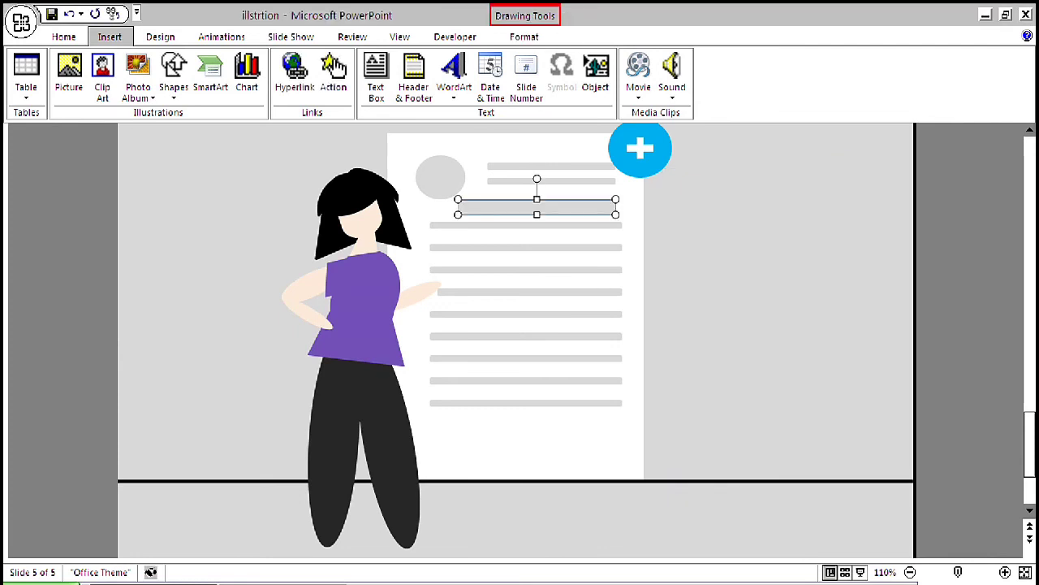
drag(537, 199, 537, 207)
key(Escape)
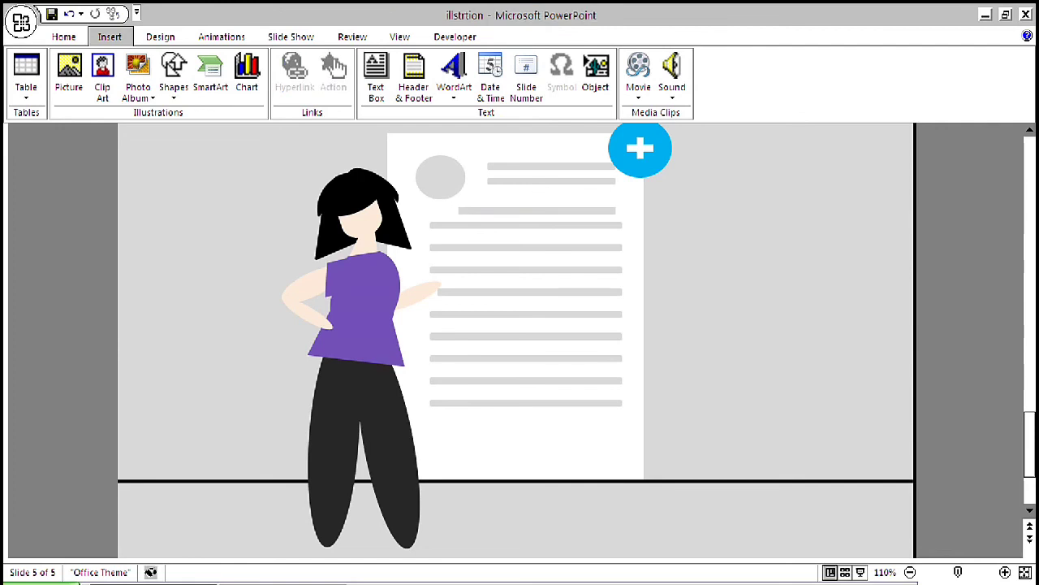
click(537, 211)
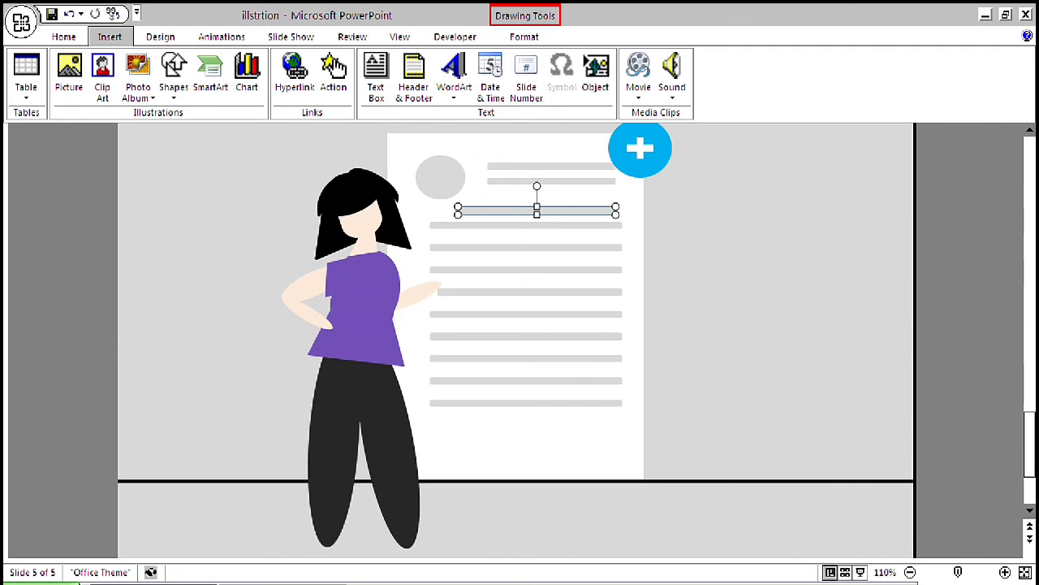
key(Left)
key(Left)
key(Left)
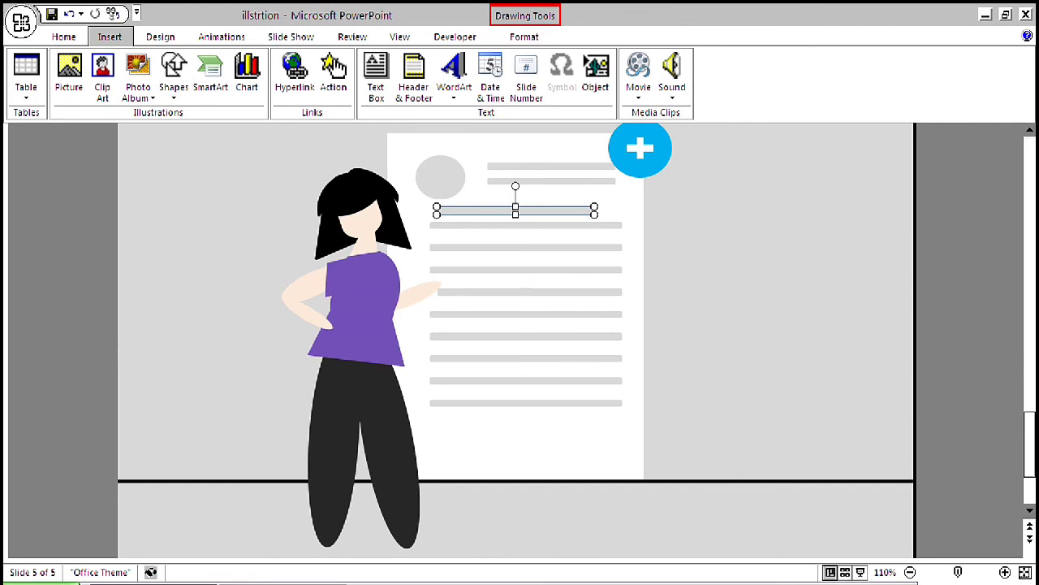
Cut the gray sample bar from above the first long text-line bar
right_click(578, 209)
click(610, 220)
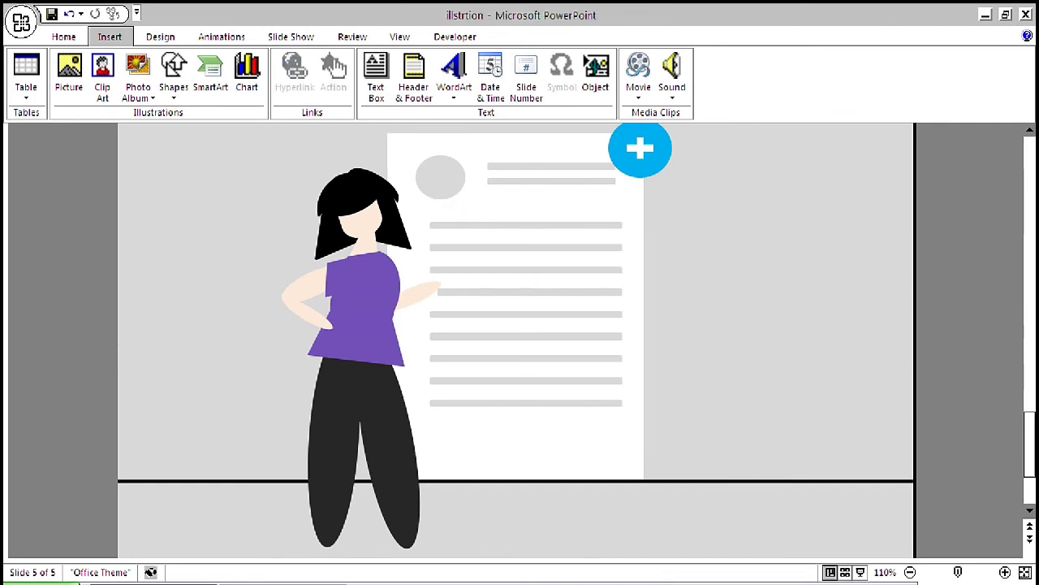
Examine the second long text-line bar, the gray circle and the blue circle, including the blue circle's fill color options
click(611, 246)
right_click(610, 247)
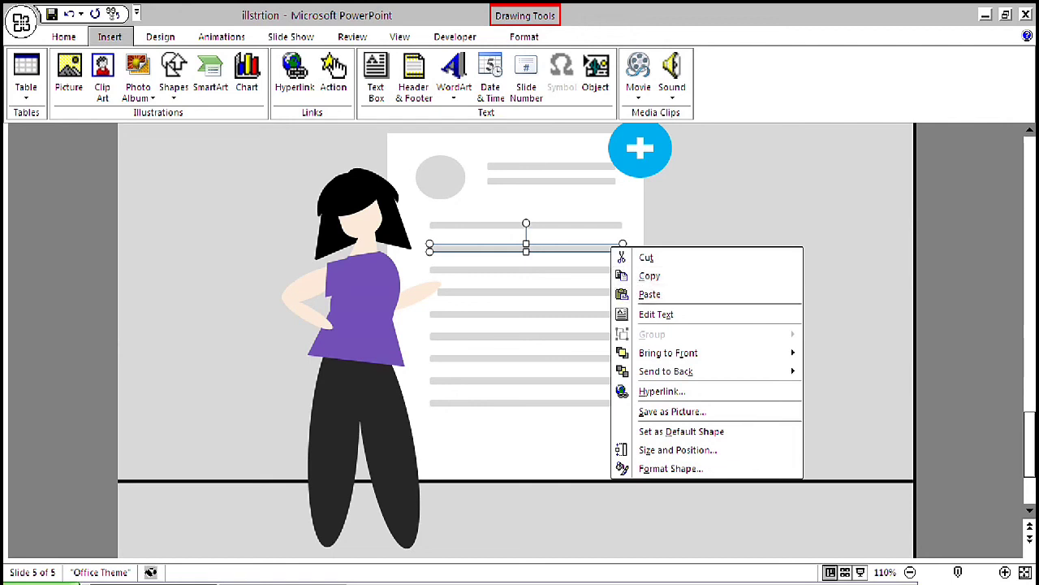
key(Escape)
key(Escape)
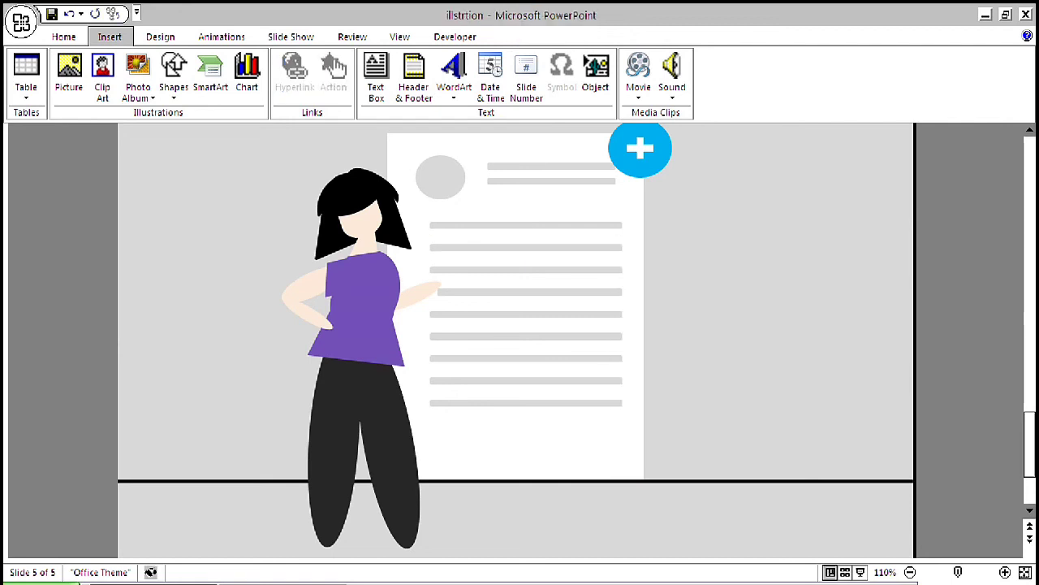
click(640, 149)
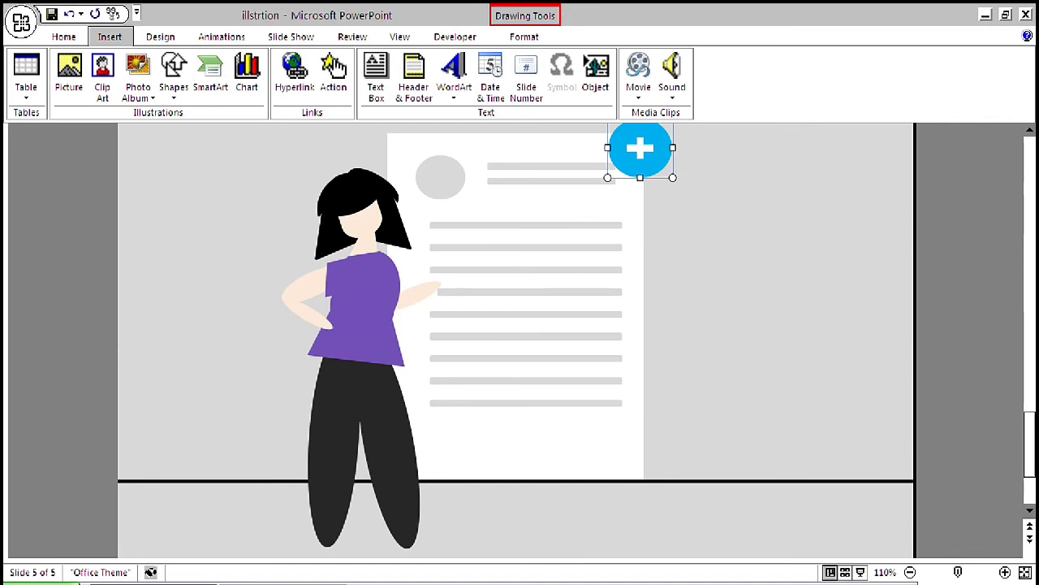
click(440, 177)
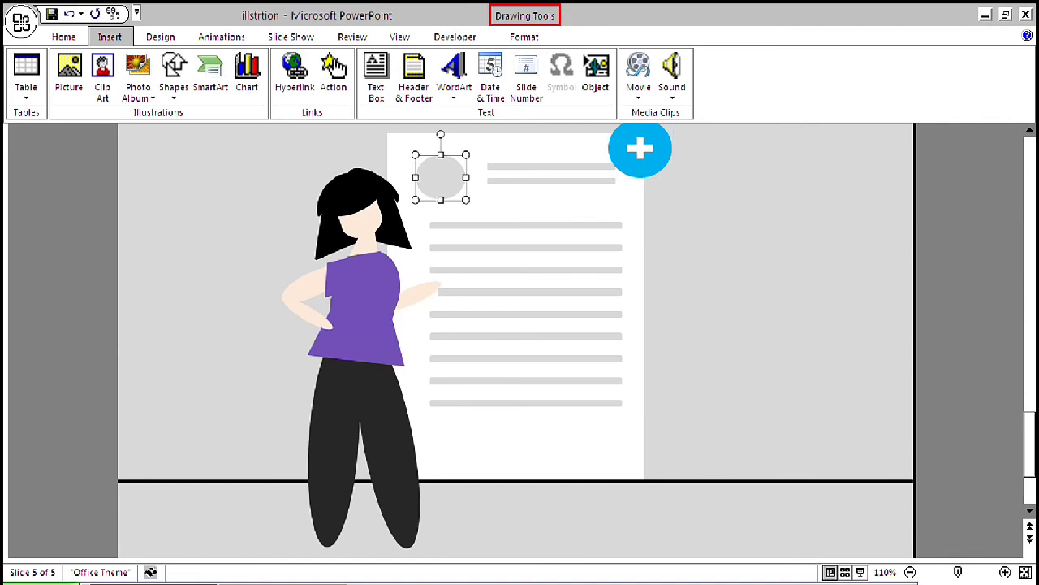
right_click(655, 161)
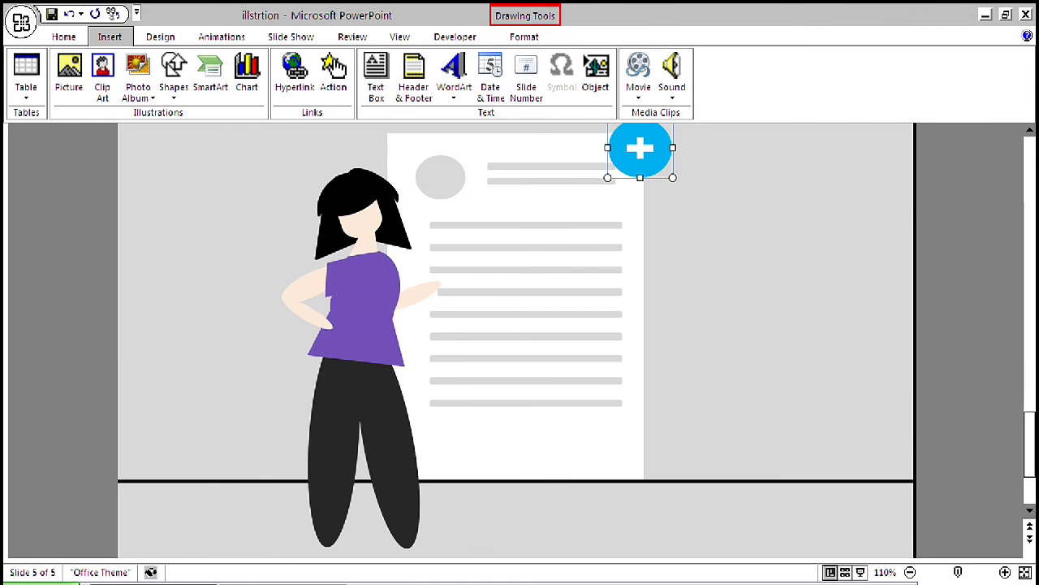
click(716, 384)
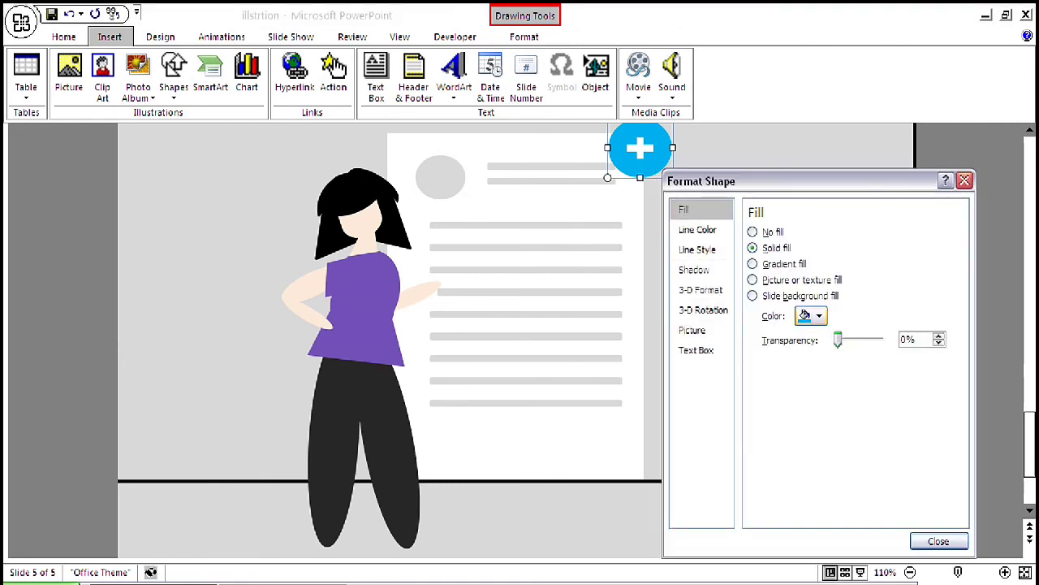
click(810, 316)
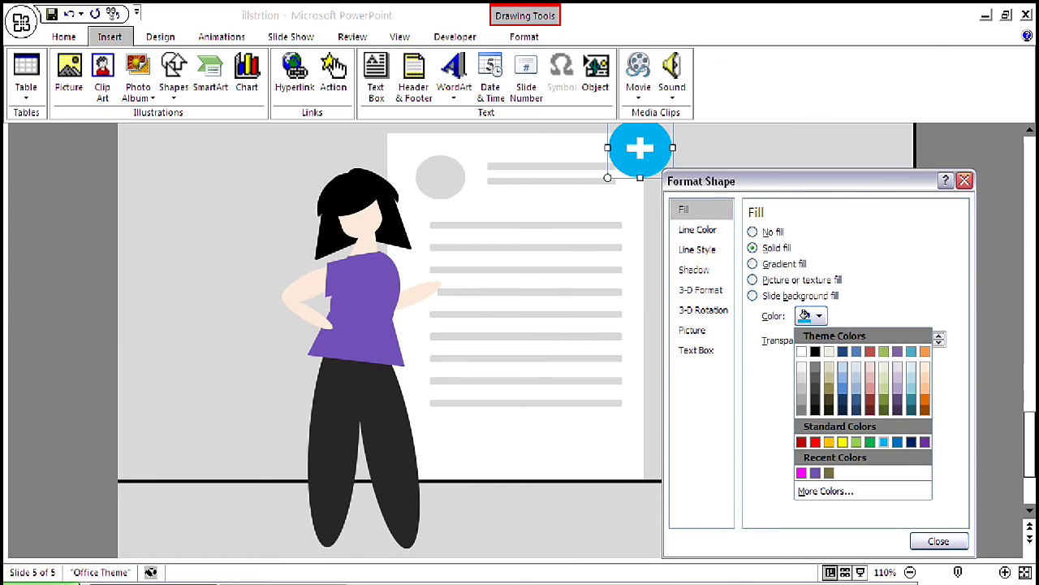
click(938, 541)
key(Escape)
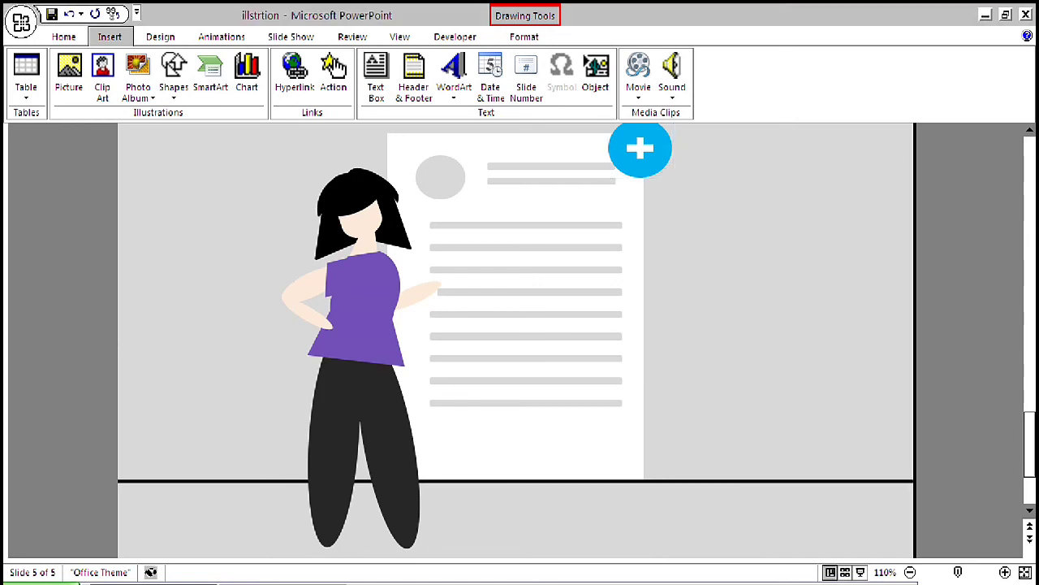
Examine the white plus shape on the blue circle and the gallery of available shapes
click(622, 144)
click(173, 75)
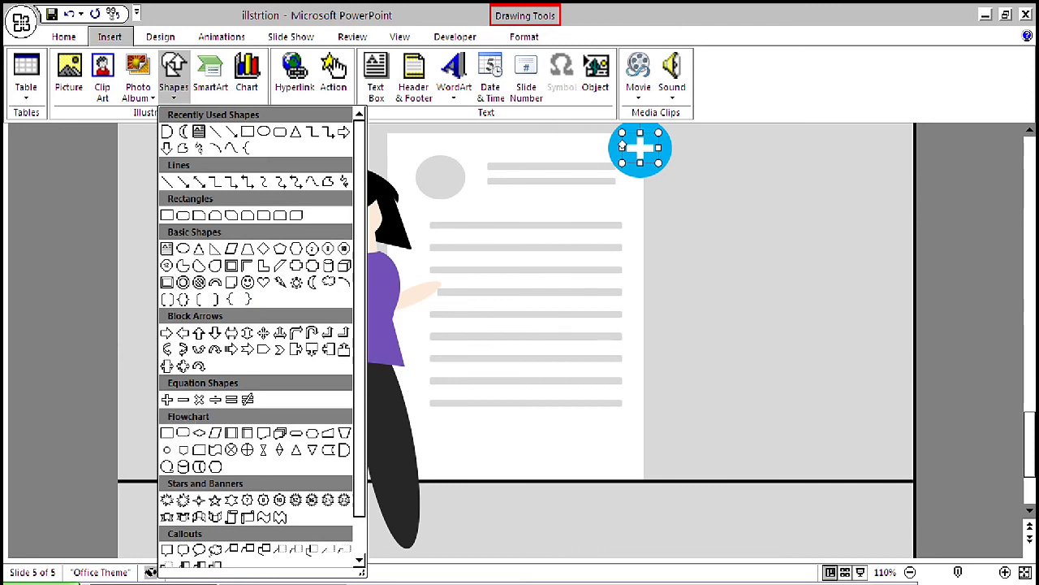
key(Escape)
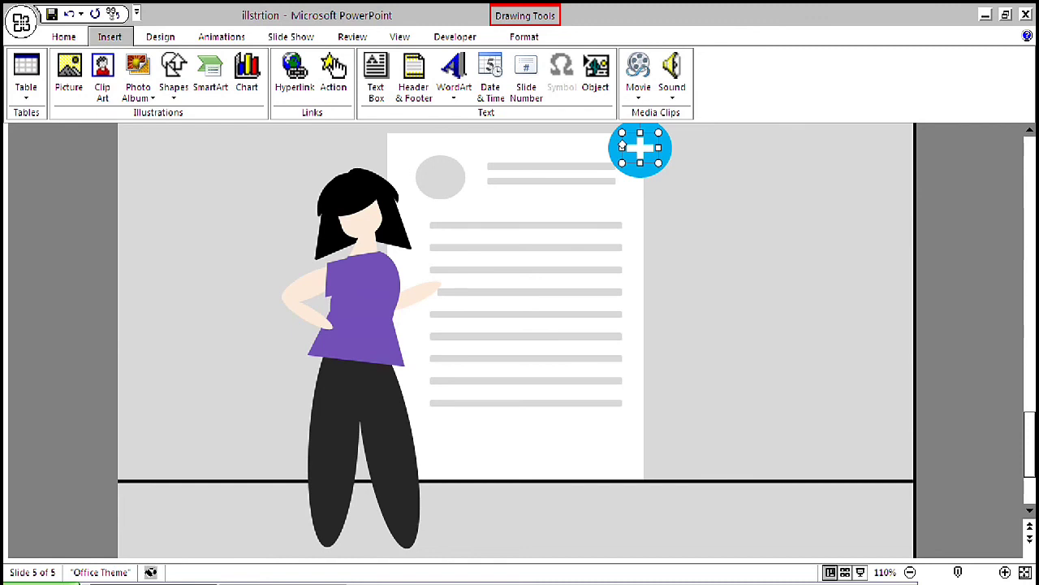
key(Escape)
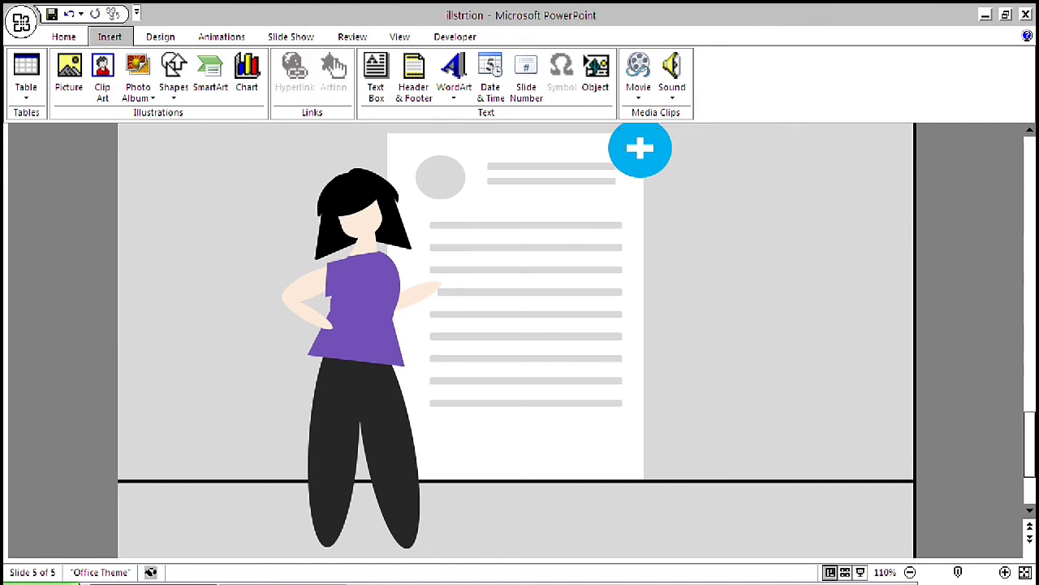
Examine the whole illustration at 90% zoom, including the shapes that make up the woman and the page
click(910, 572)
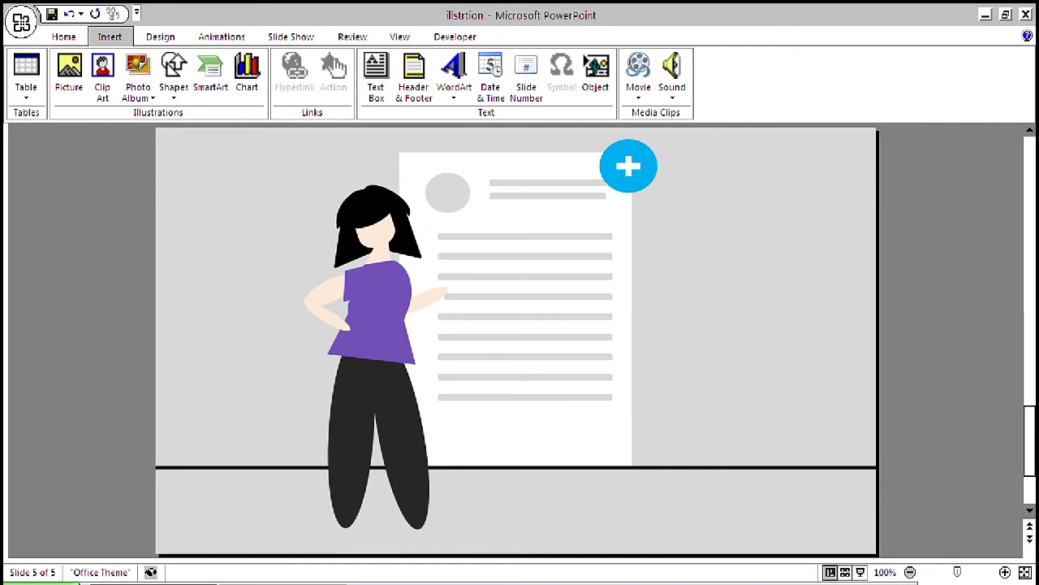
click(911, 572)
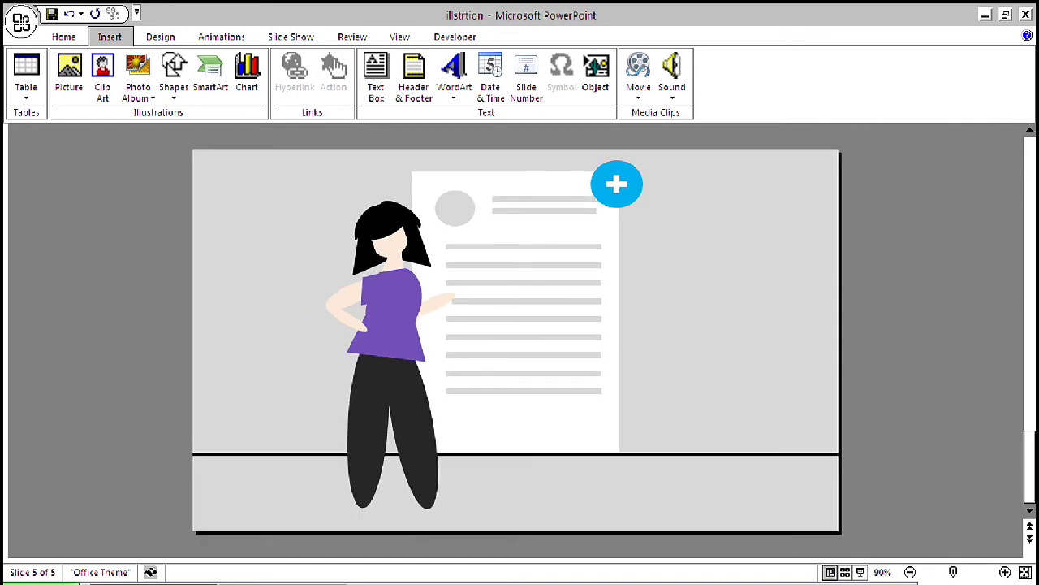
right_click(722, 338)
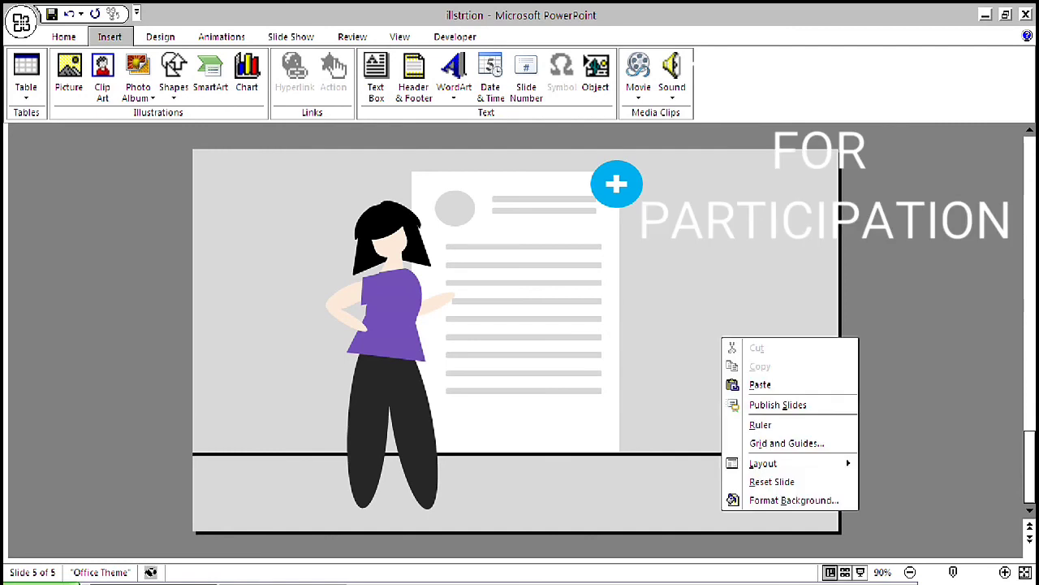
key(Escape)
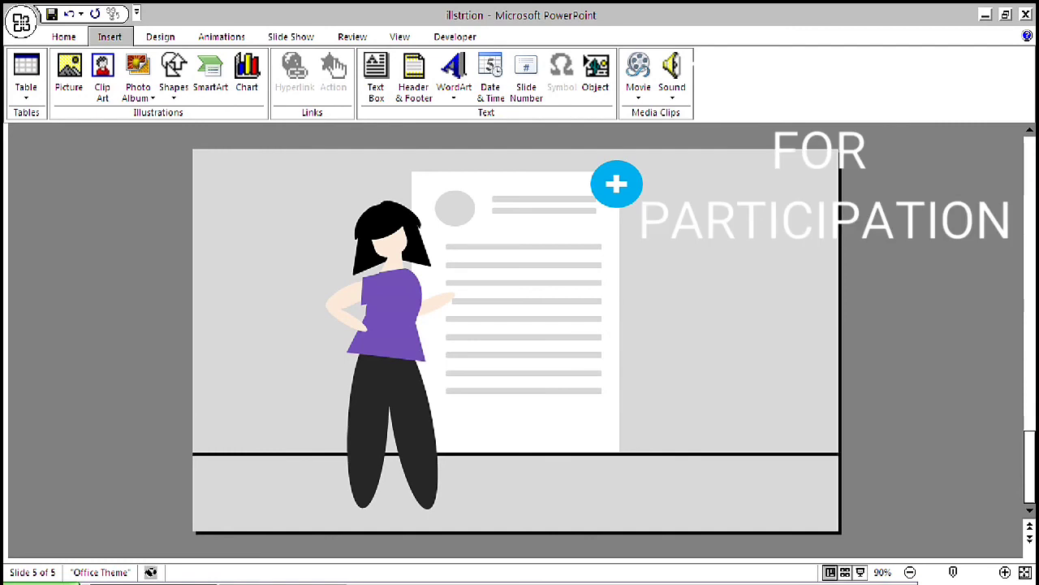
click(365, 431)
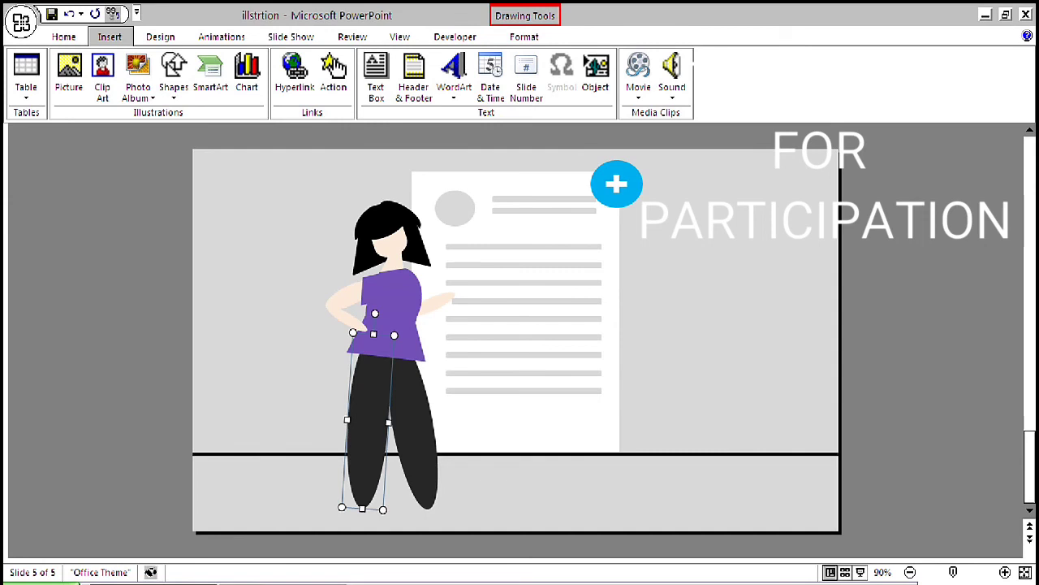
click(391, 313)
key(Escape)
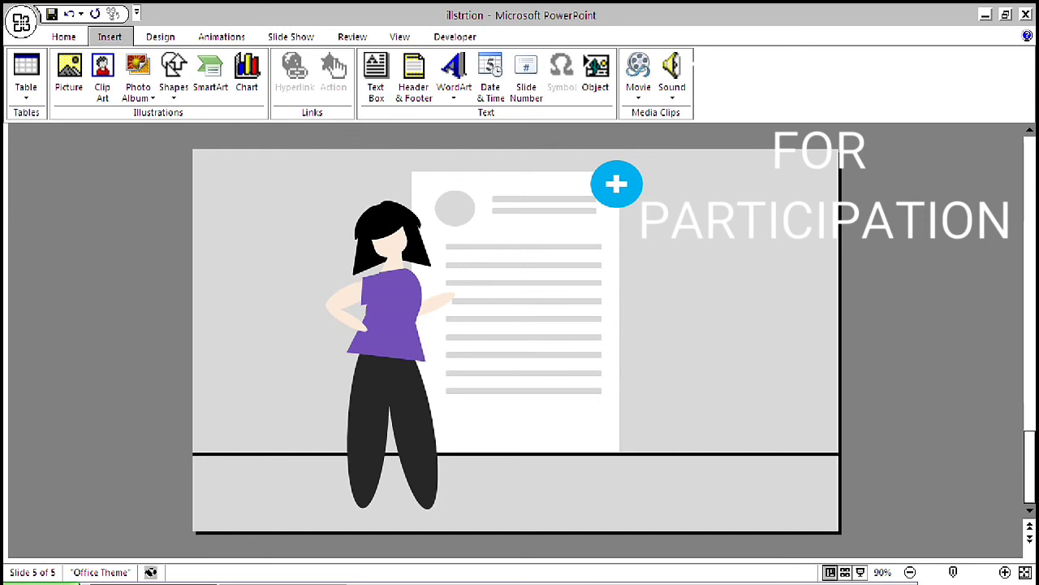
key(ctrl+a)
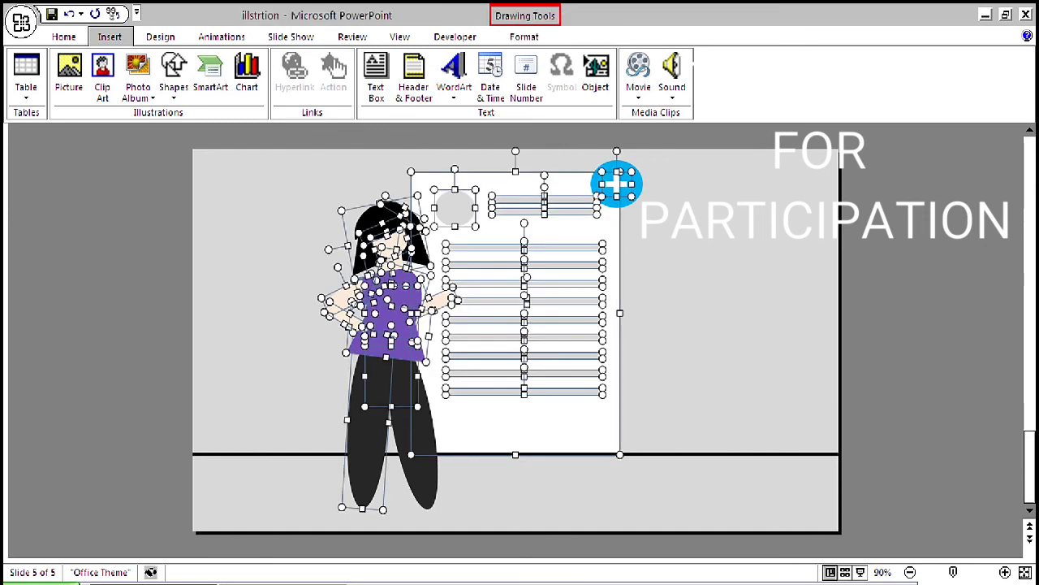
key(Escape)
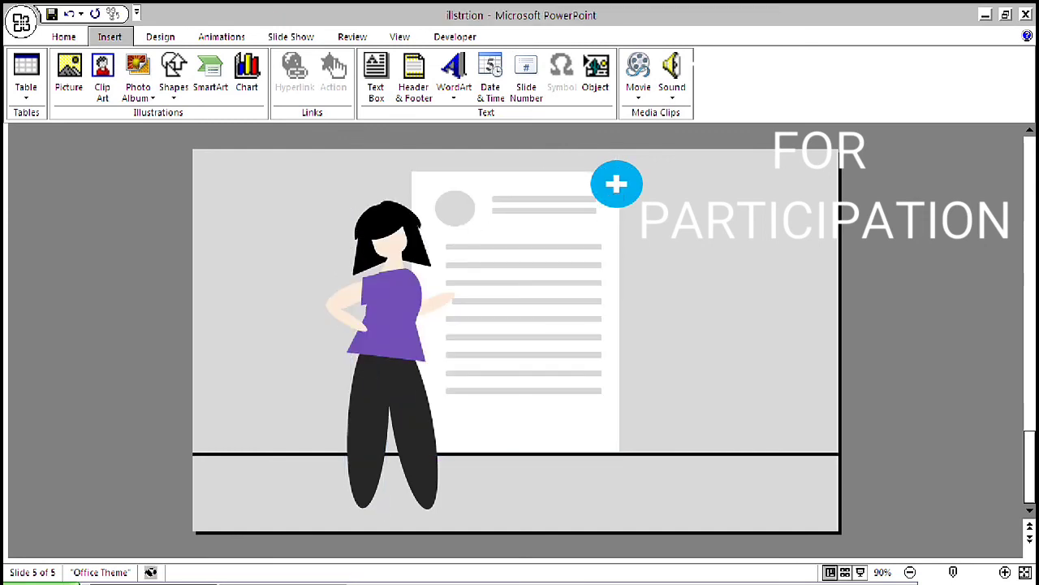